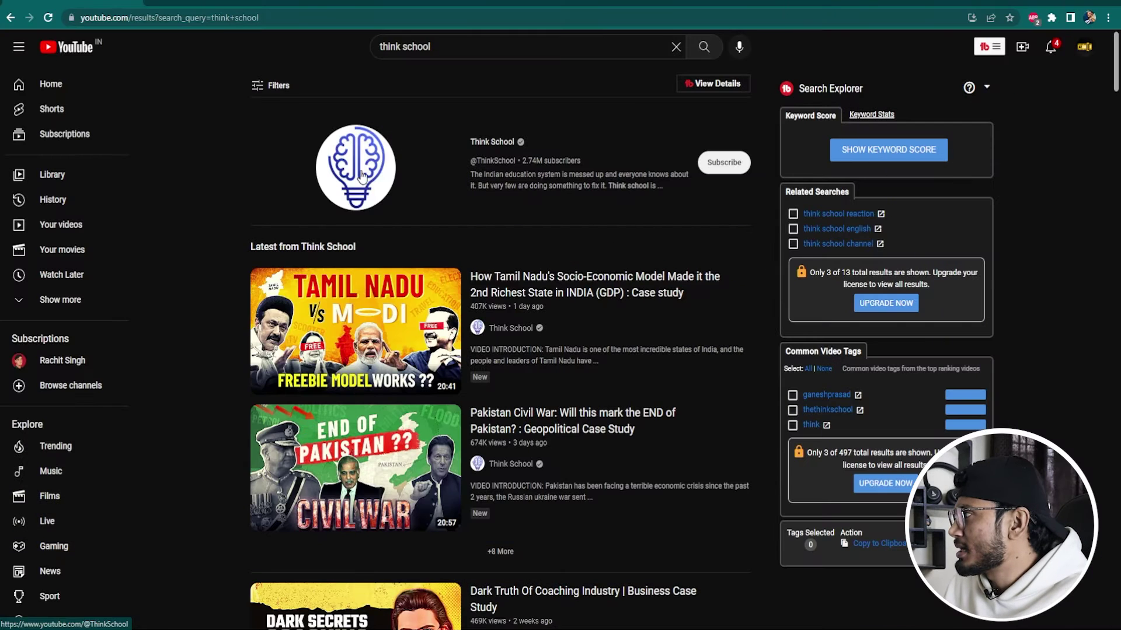
Open the Think School channel from the search results and scroll down to its Videos row.
left_click(372, 222)
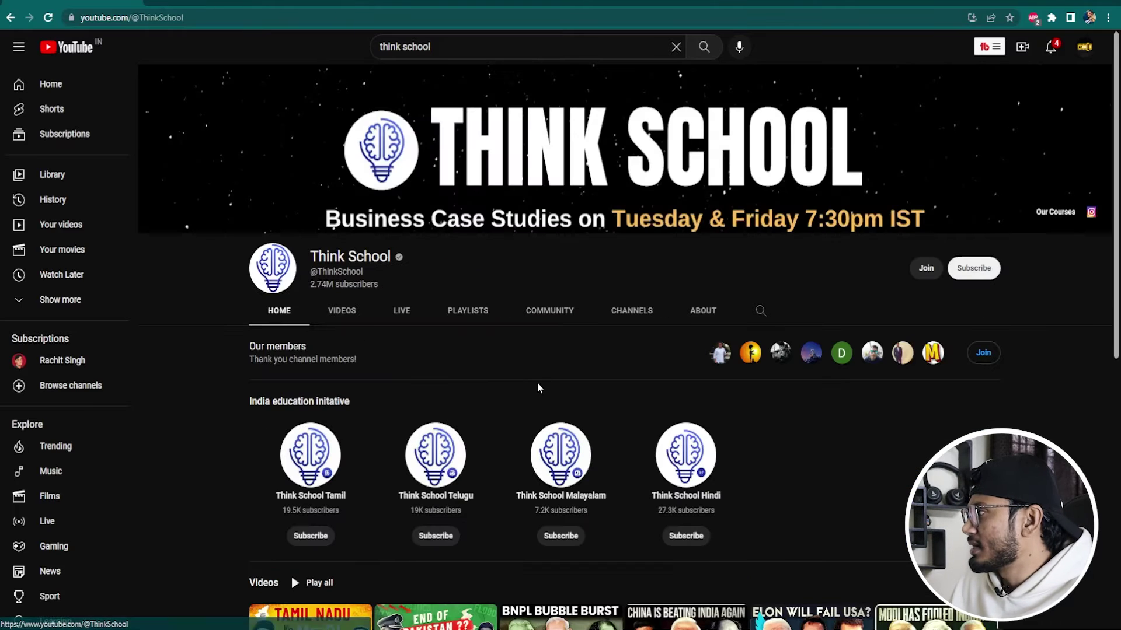
scroll(316, 346, "down", 5)
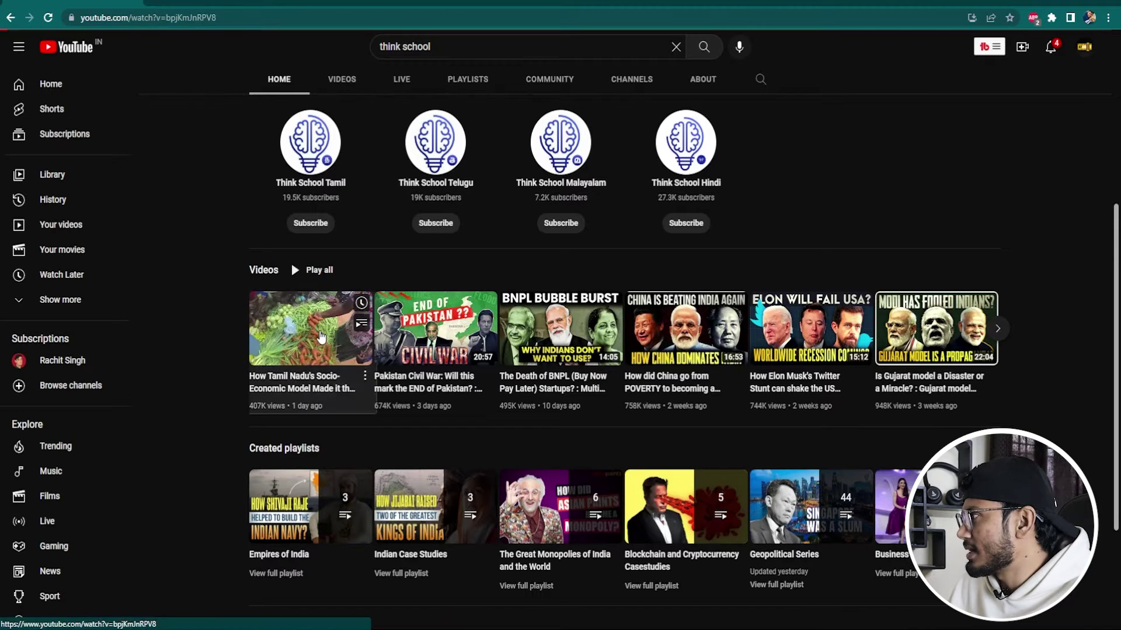
Open the Tamil Nadu socio-economic case-study video, play it, pause it, then resume playback.
left_click(310, 330)
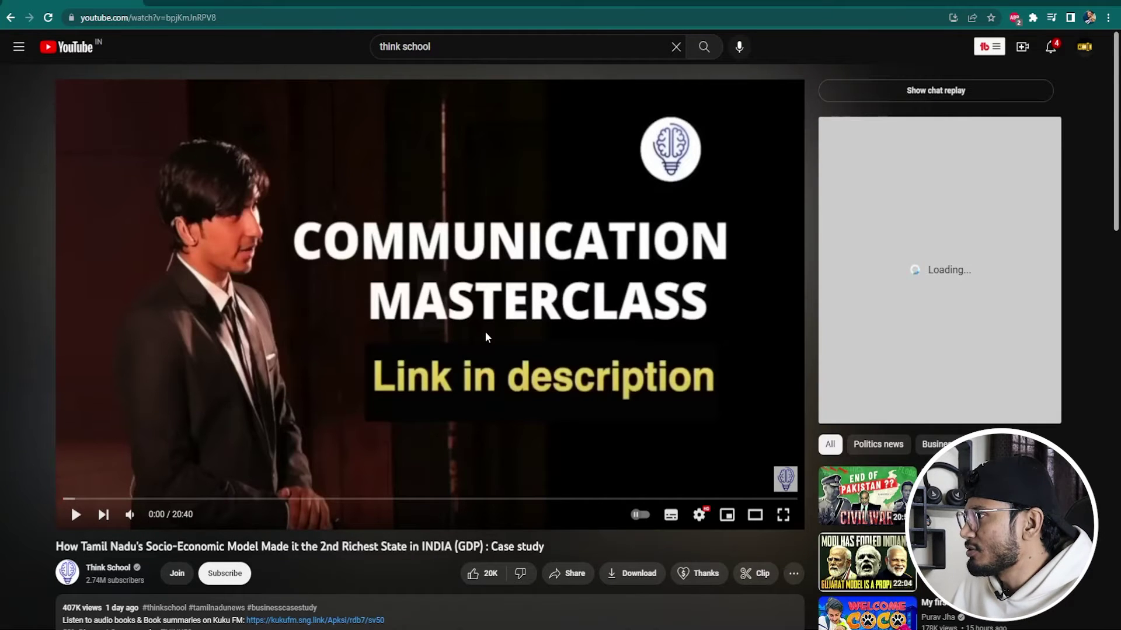
left_click(486, 331)
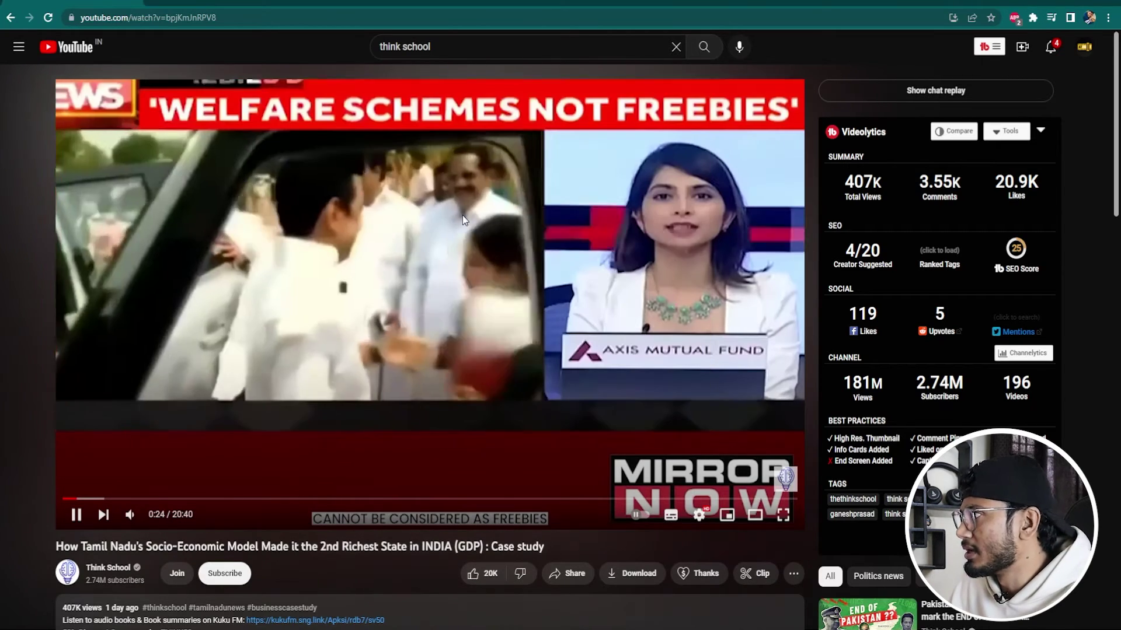
left_click(531, 240)
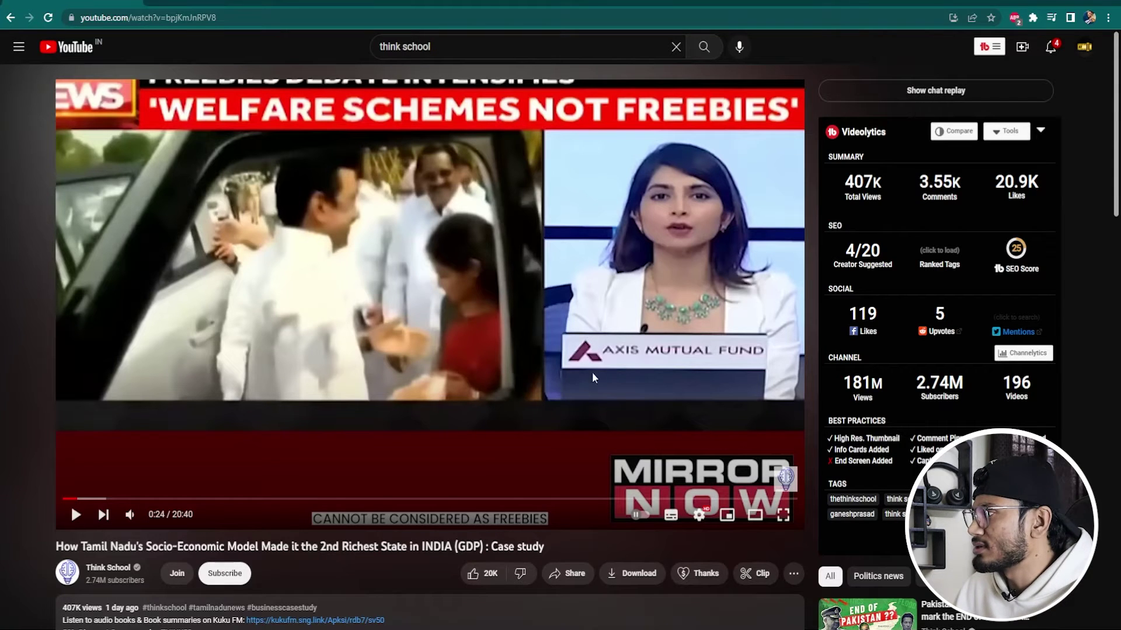
left_click(523, 278)
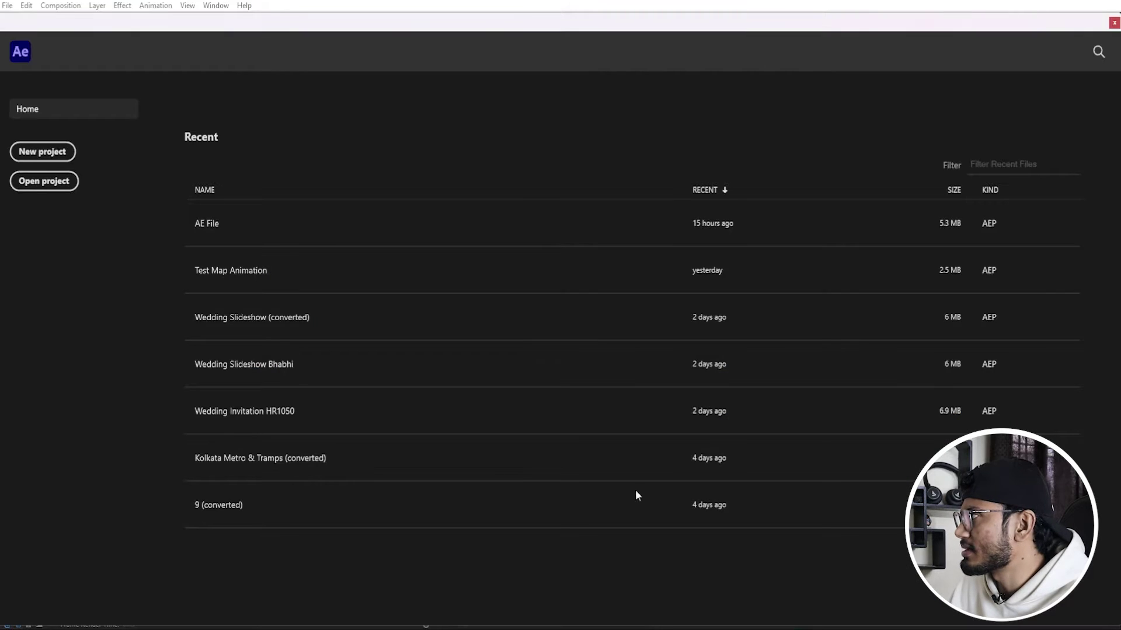
Create a 1920×1080 Comp 1 holding a 'TEXT' layer enlarged to 532 px and centred.
left_click(68, 152)
left_click(458, 228)
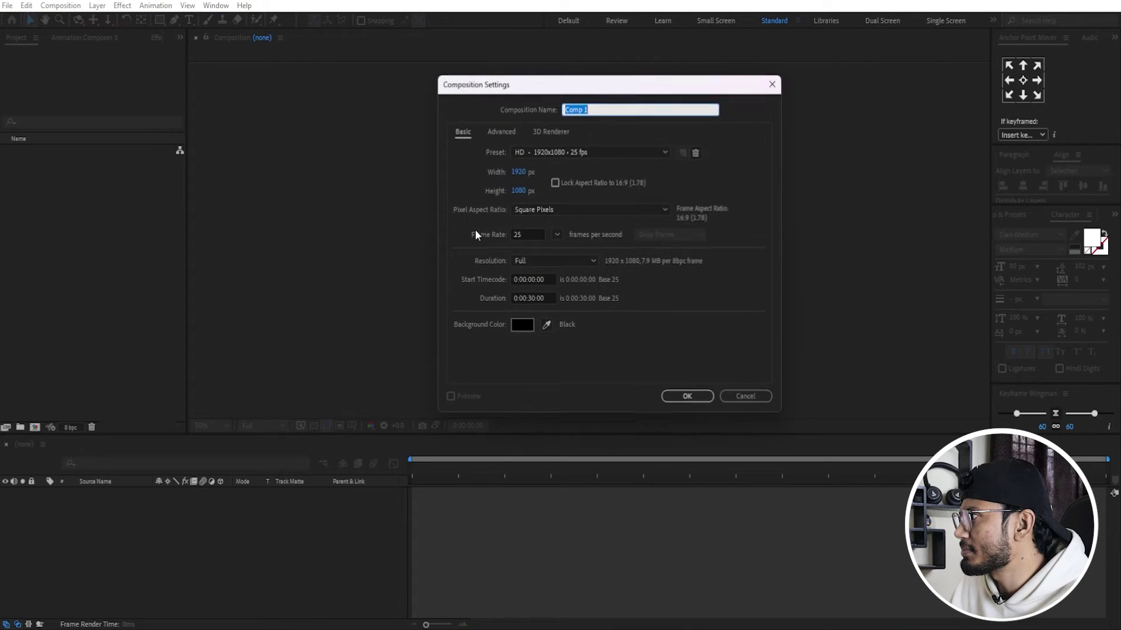
key("Return")
key("ctrl+t")
left_click(482, 261)
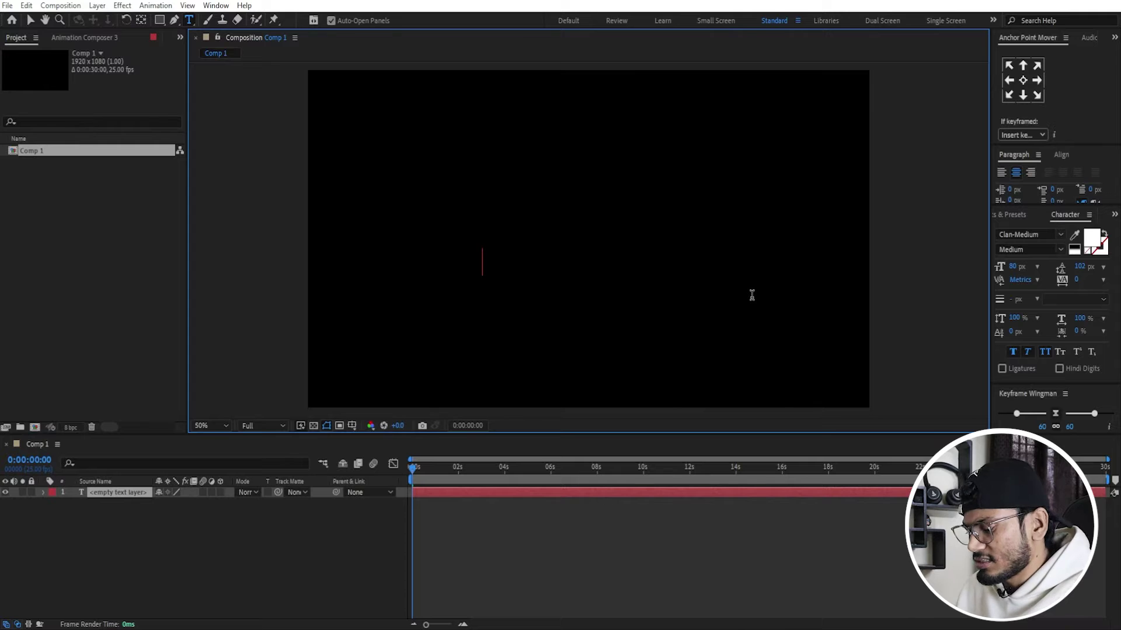
type("TEXT")
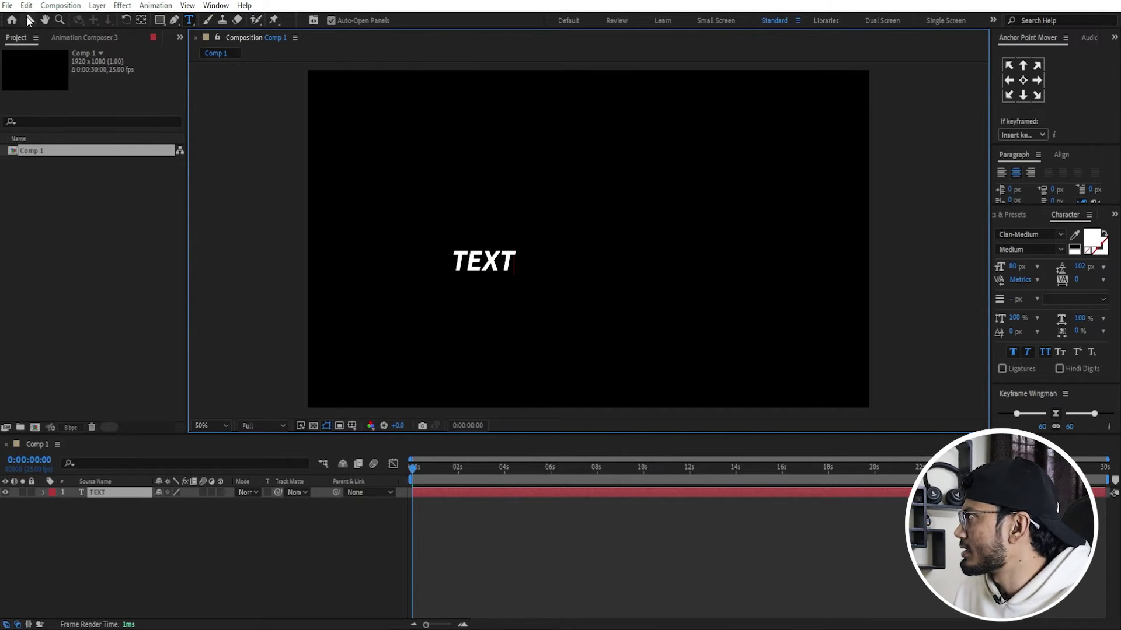
left_click(30, 20)
left_click_drag(1014, 266, 728, 222)
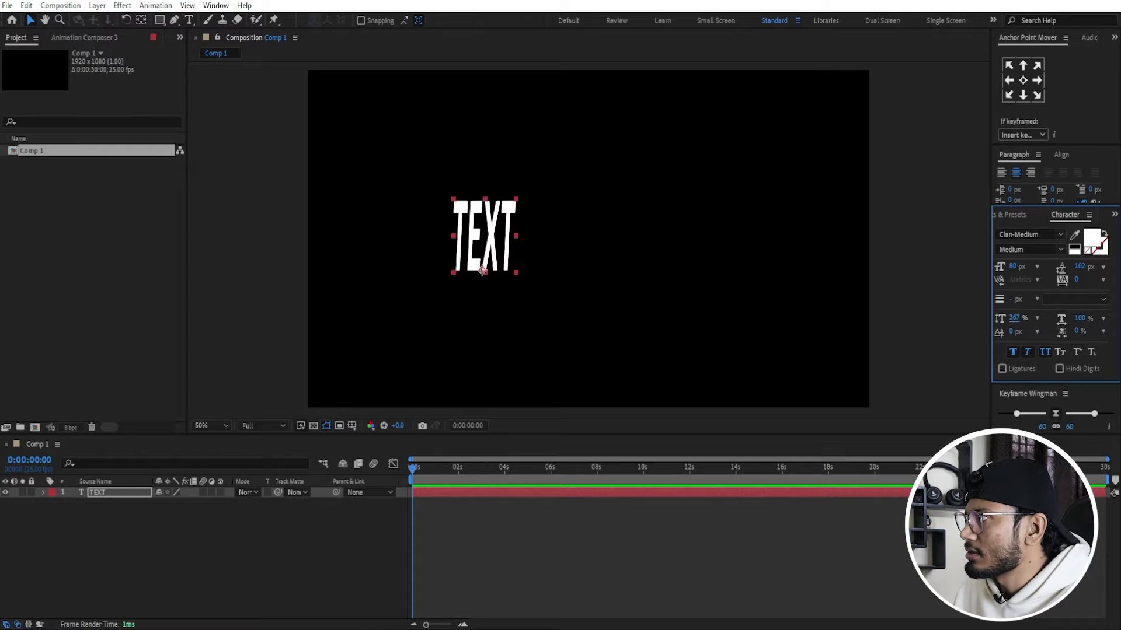
key("ctrl+home")
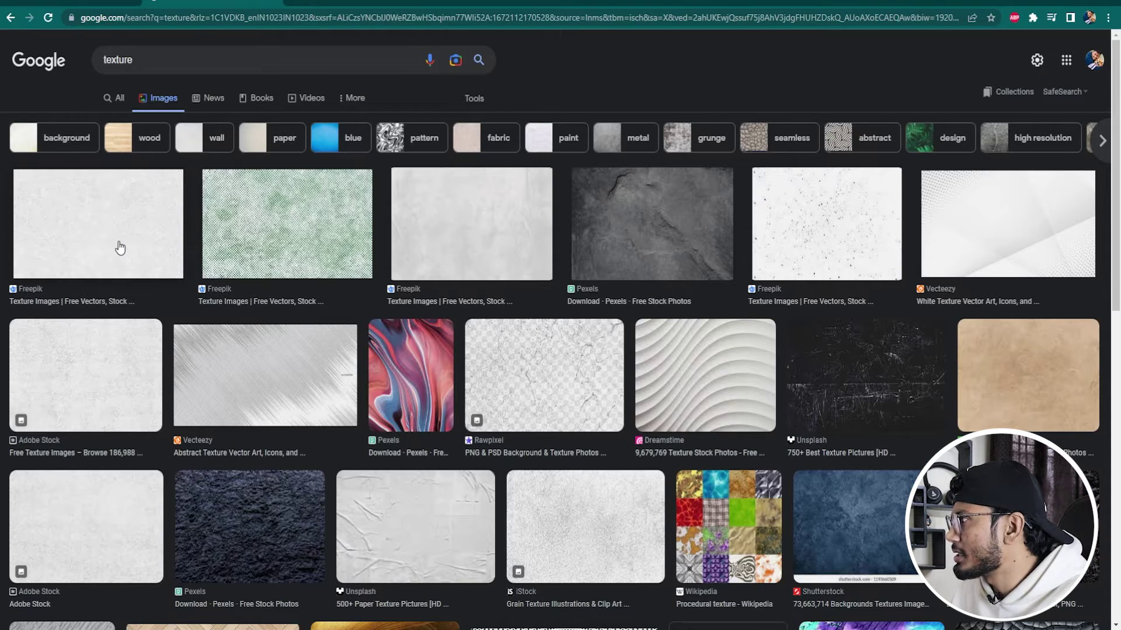
Save the first Google Images texture result, the ink-splash JPG, to disk.
left_click(120, 248)
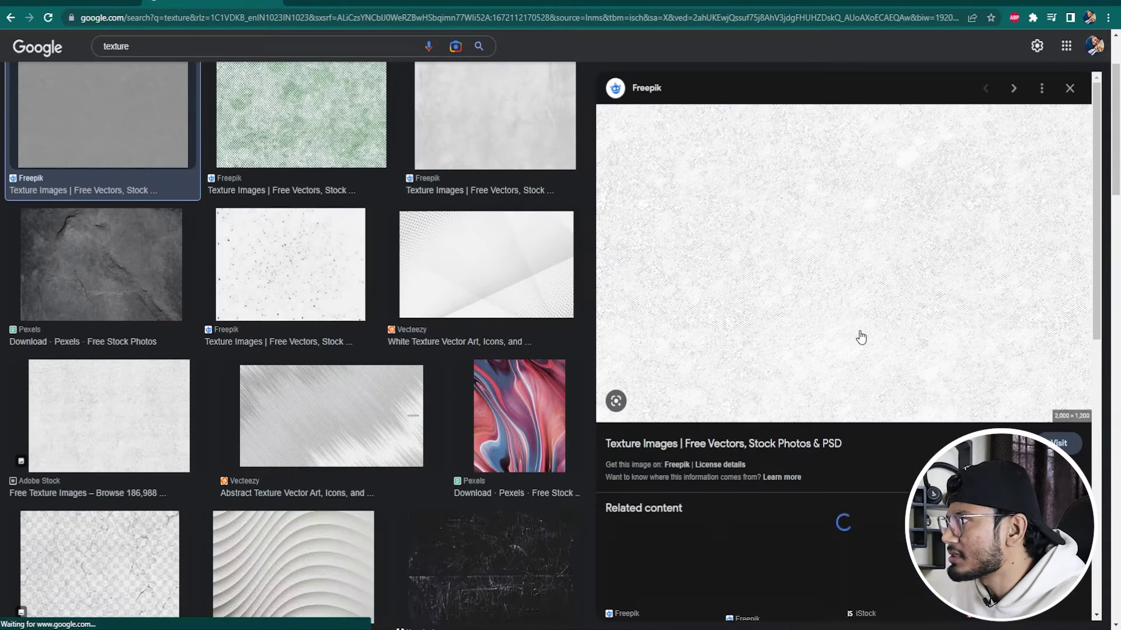
right_click(841, 215)
left_click(878, 348)
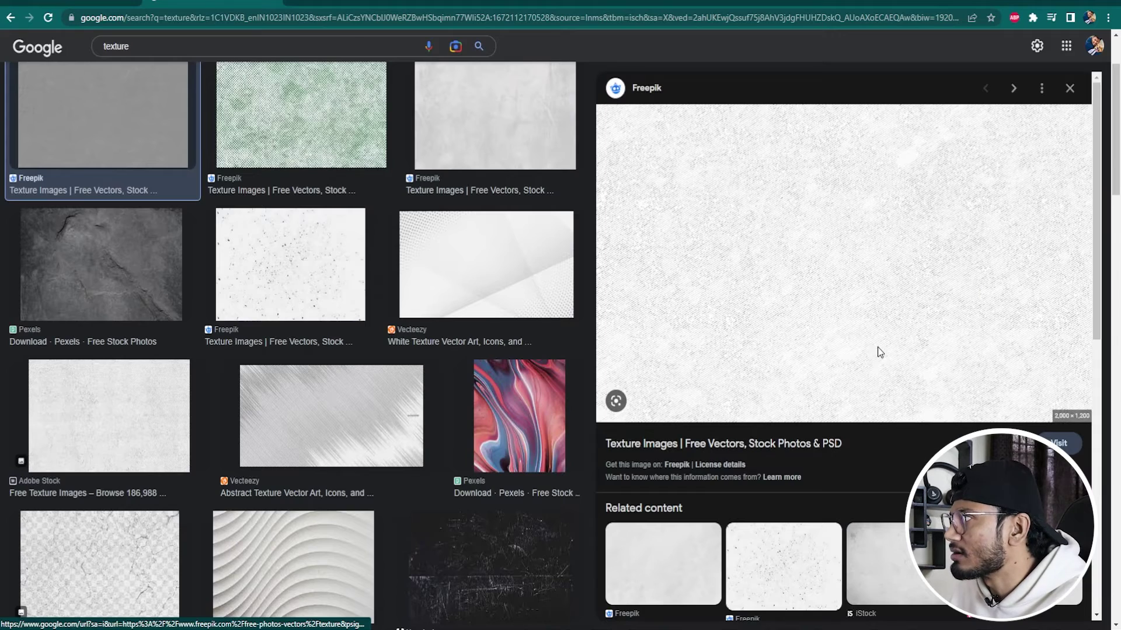
Import the ink-splash texture JPG into the After Effects Project panel.
left_click_drag(70, 610, 102, 205)
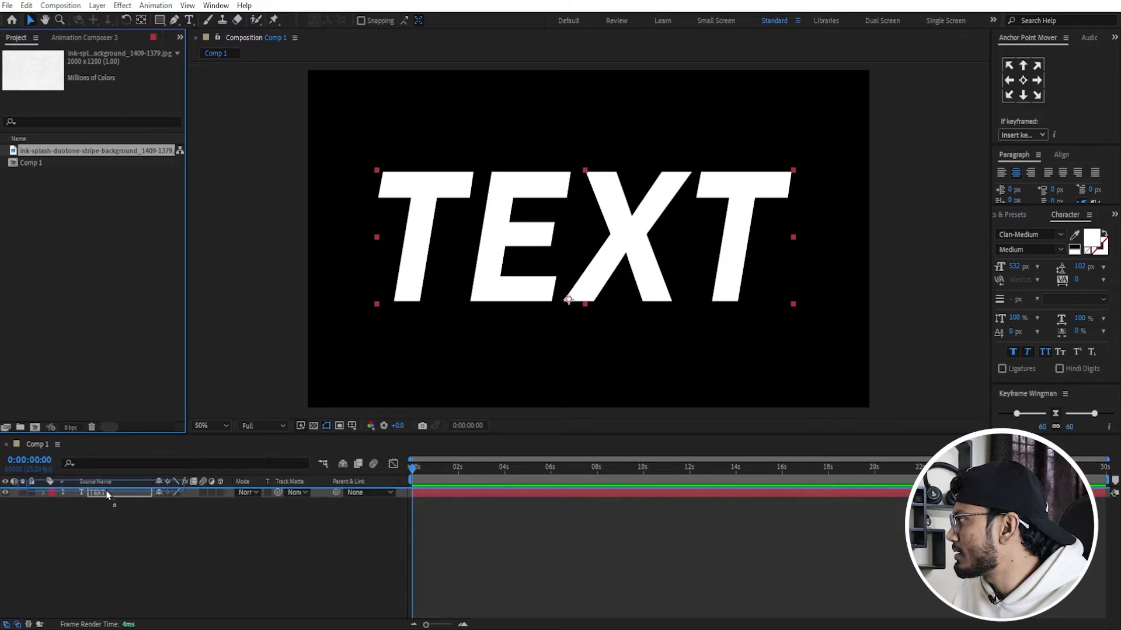
left_click_drag(97, 151, 116, 492)
key("ctrl+z")
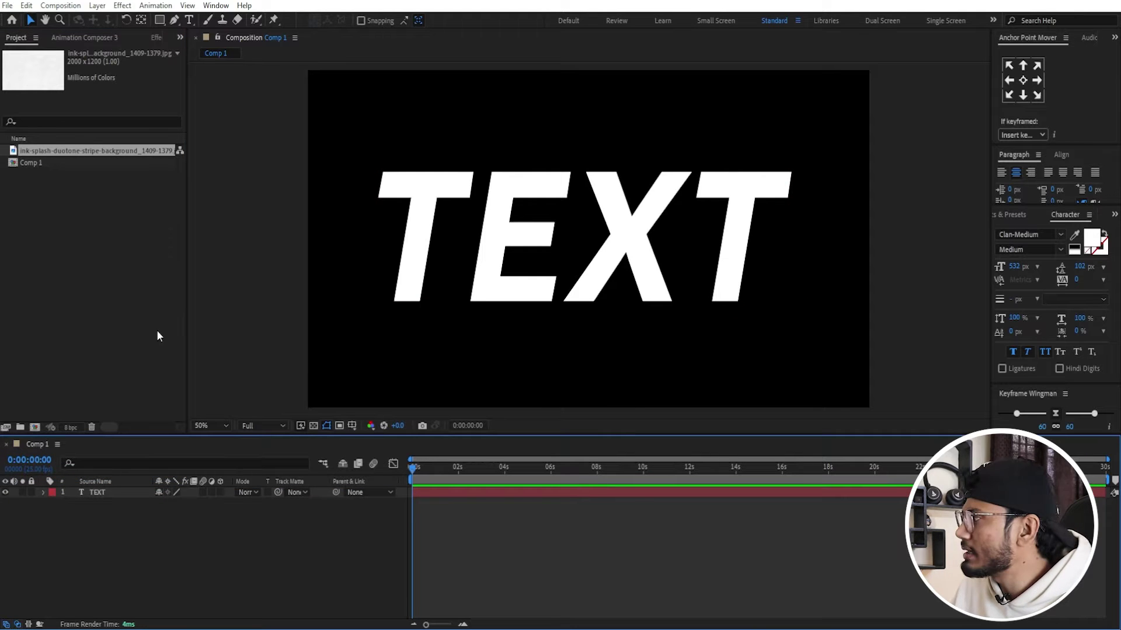
Place the ink-splash texture layer above TEXT and set its Track Matte to 2. TEXT.
left_click(46, 150)
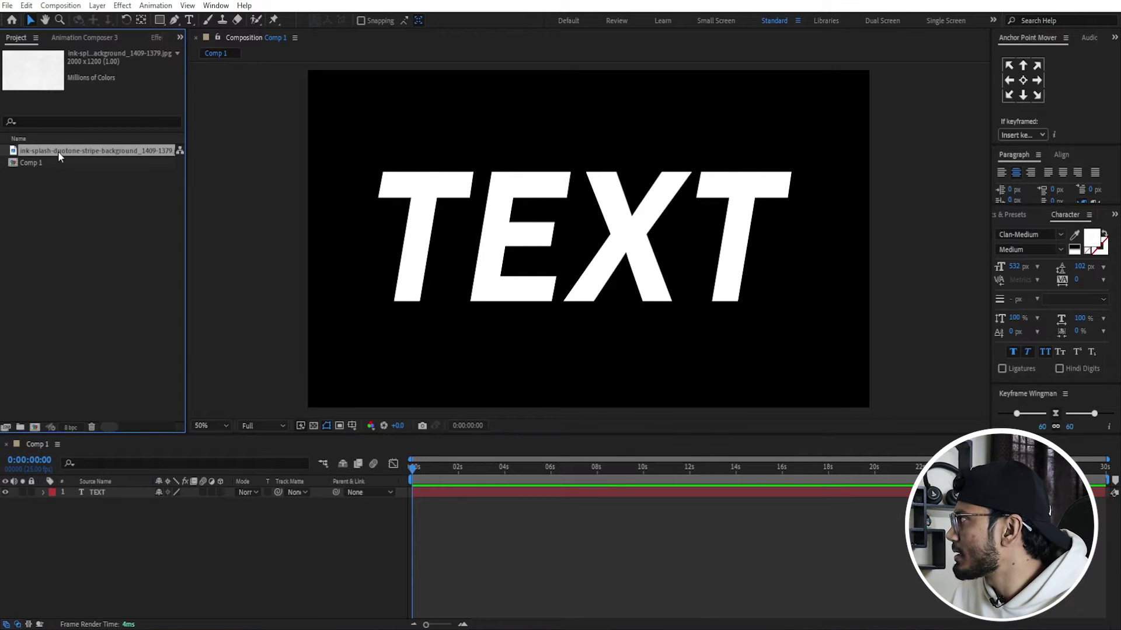
left_click_drag(58, 151, 152, 474)
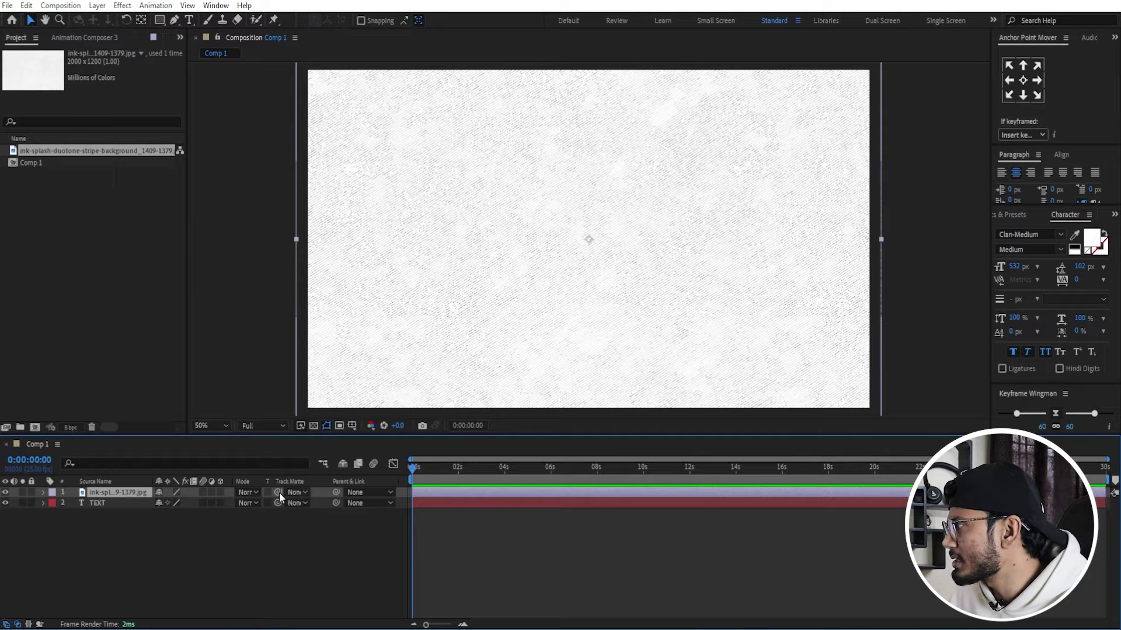
left_click_drag(279, 492, 111, 503)
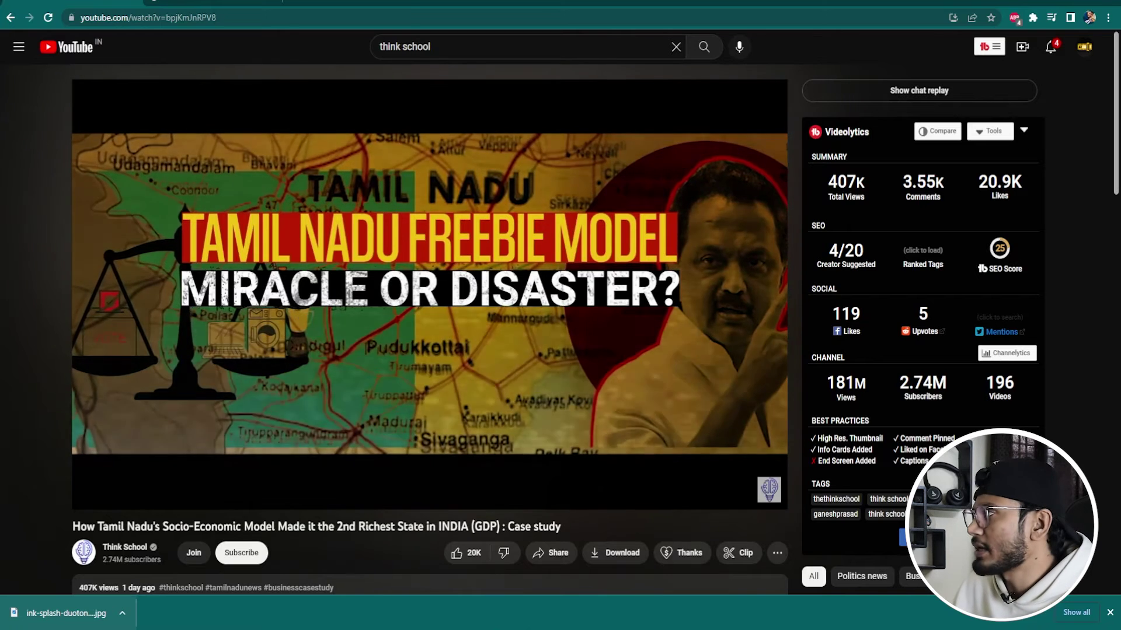
Pause the video at 1:12 on the 29%, 37%, 49% enrolment chart and close the download bar.
left_click(521, 277)
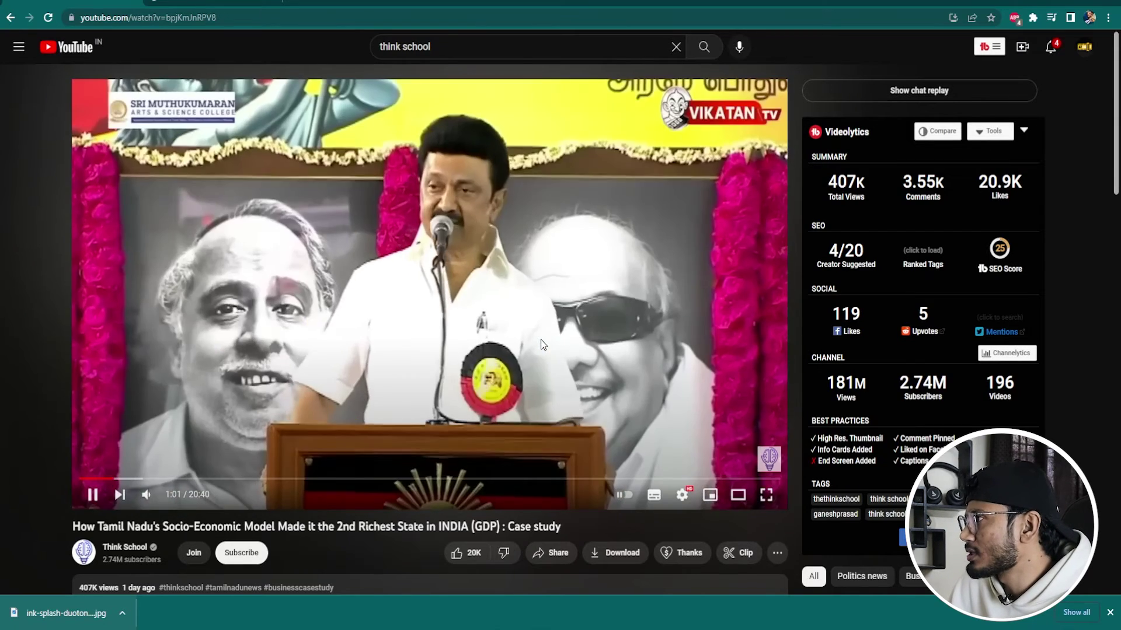
left_click(493, 331)
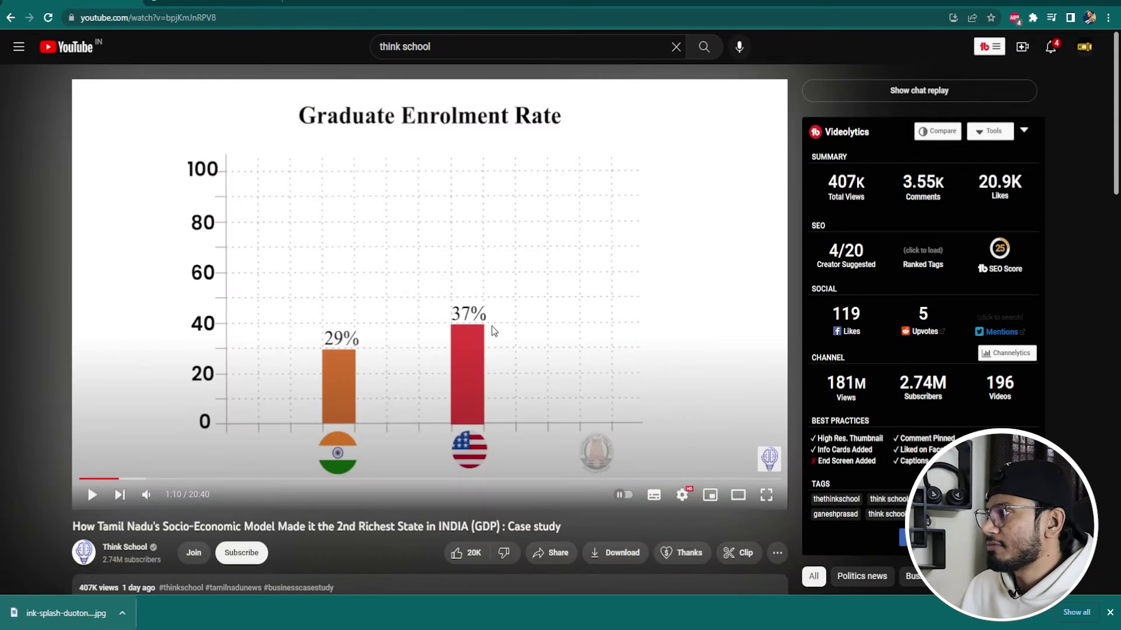
left_click(446, 307)
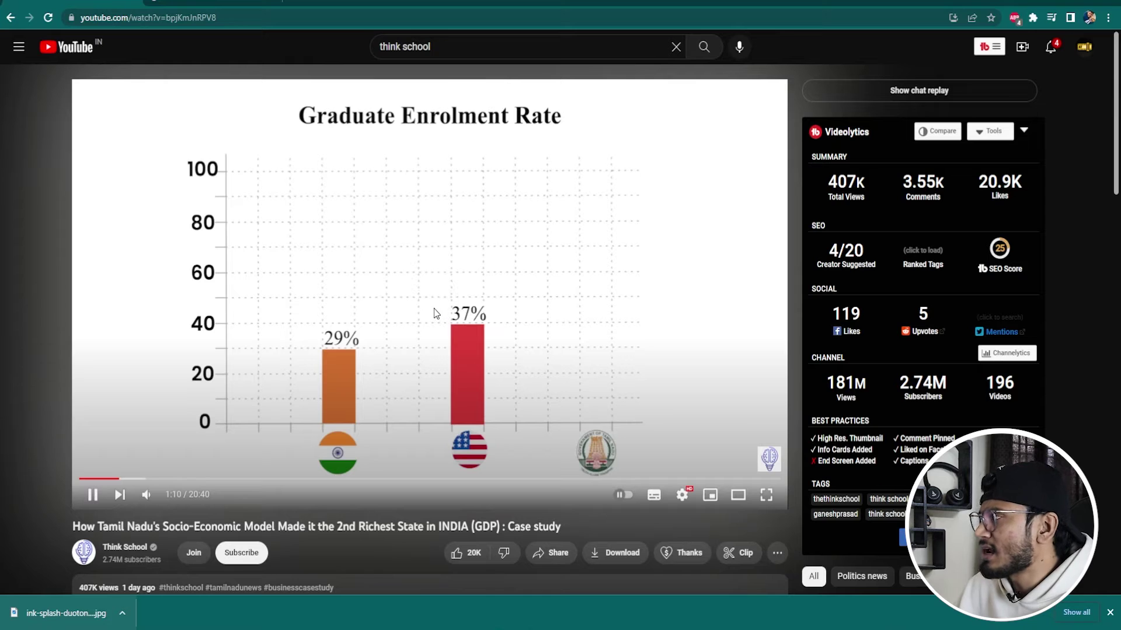
left_click(482, 322)
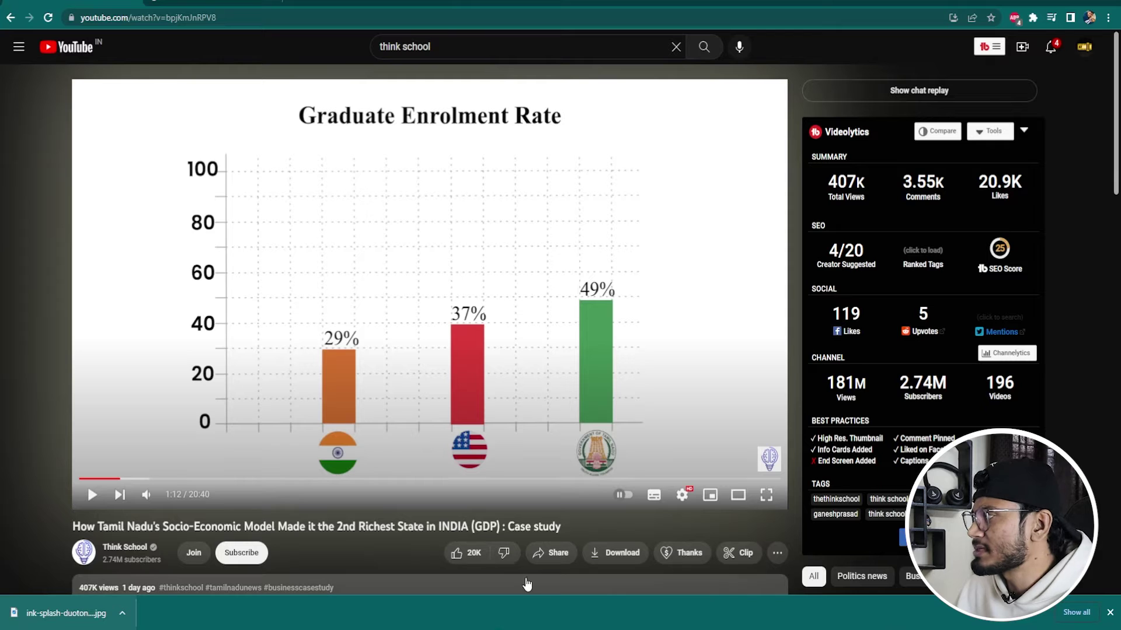
left_click(1109, 612)
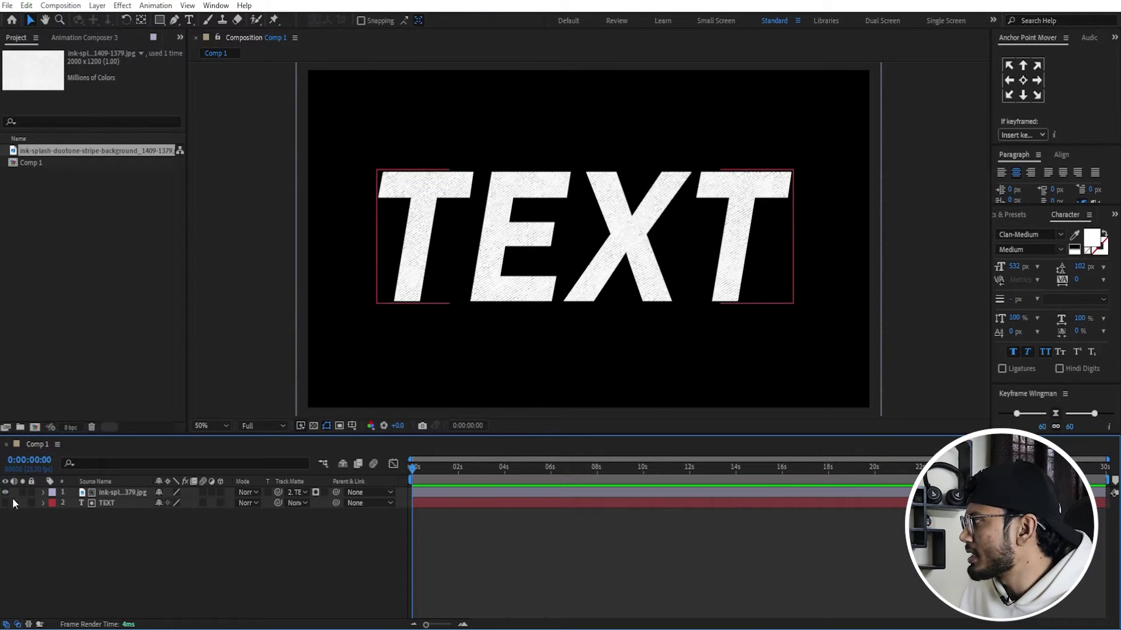
Hide the text layer and draw a white vertical line with a 2 px stroke.
left_click(9, 493)
key("g")
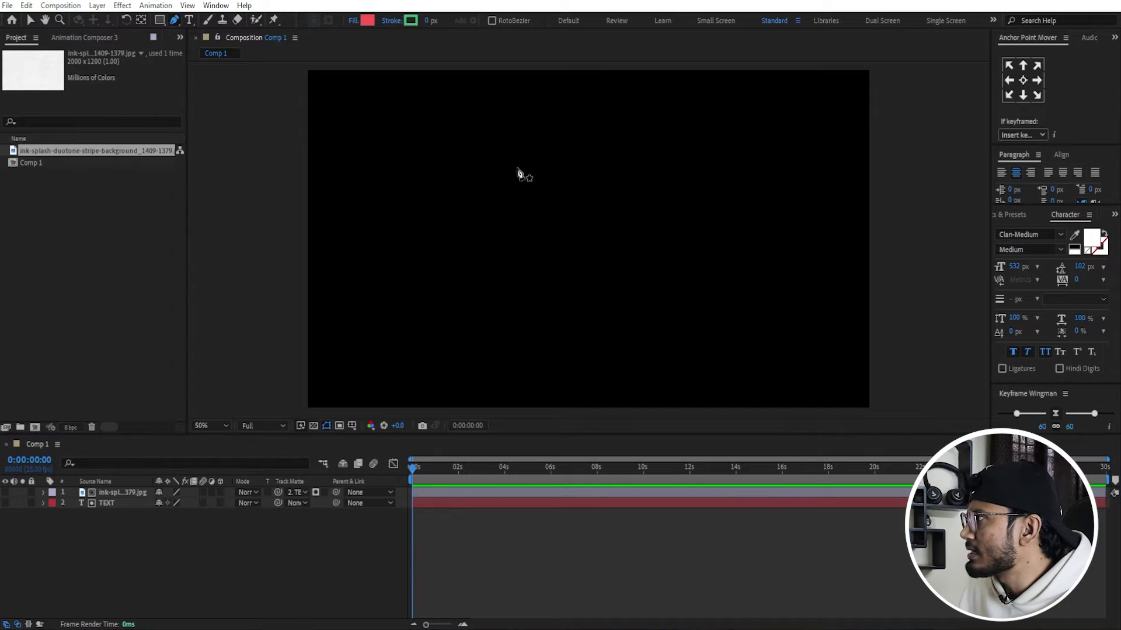
left_click(429, 120)
left_click(429, 363)
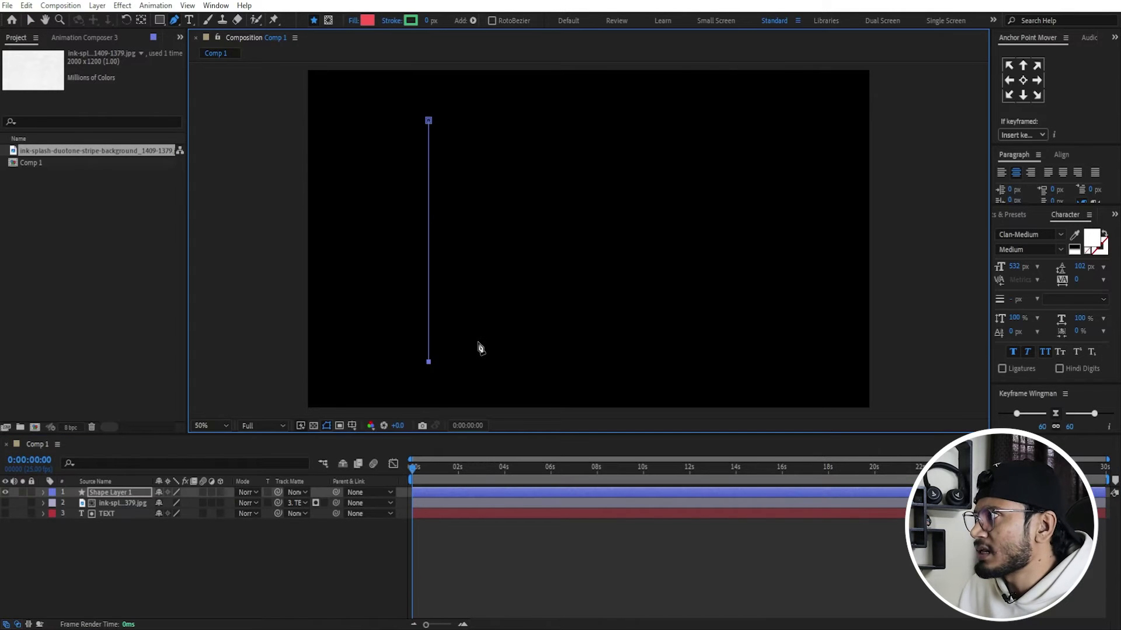
left_click(410, 20)
left_click_drag(386, 315, 343, 290)
left_click(619, 312)
left_click(430, 21)
type("2")
key("Return")
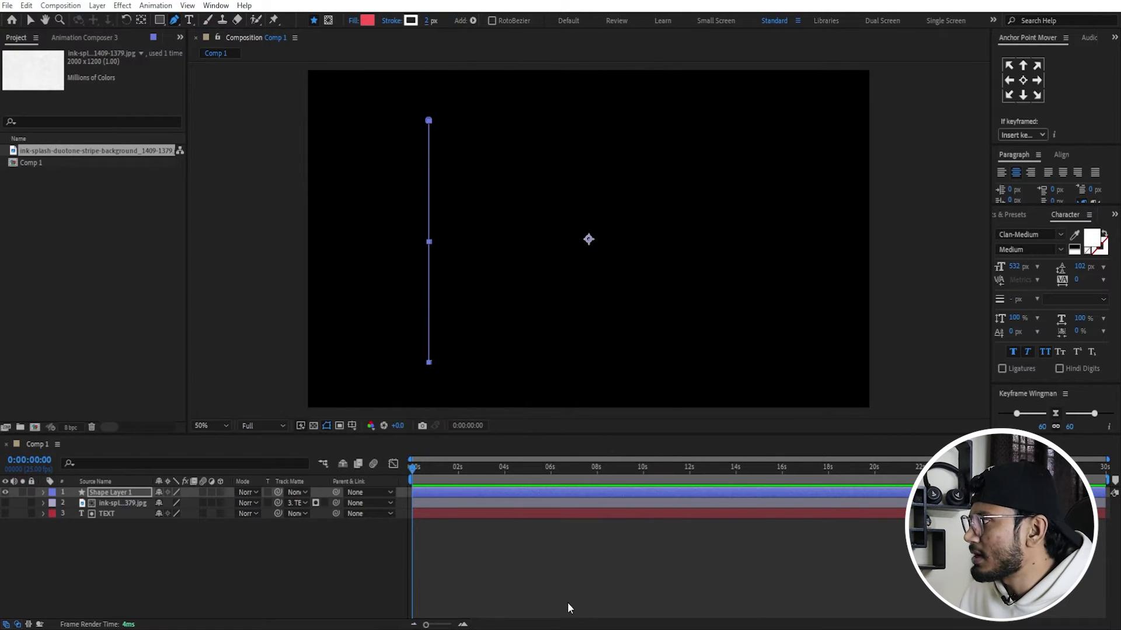
Reselect Shape Layer 1 and centre its anchor point on the line.
left_click(533, 549)
left_click(492, 493)
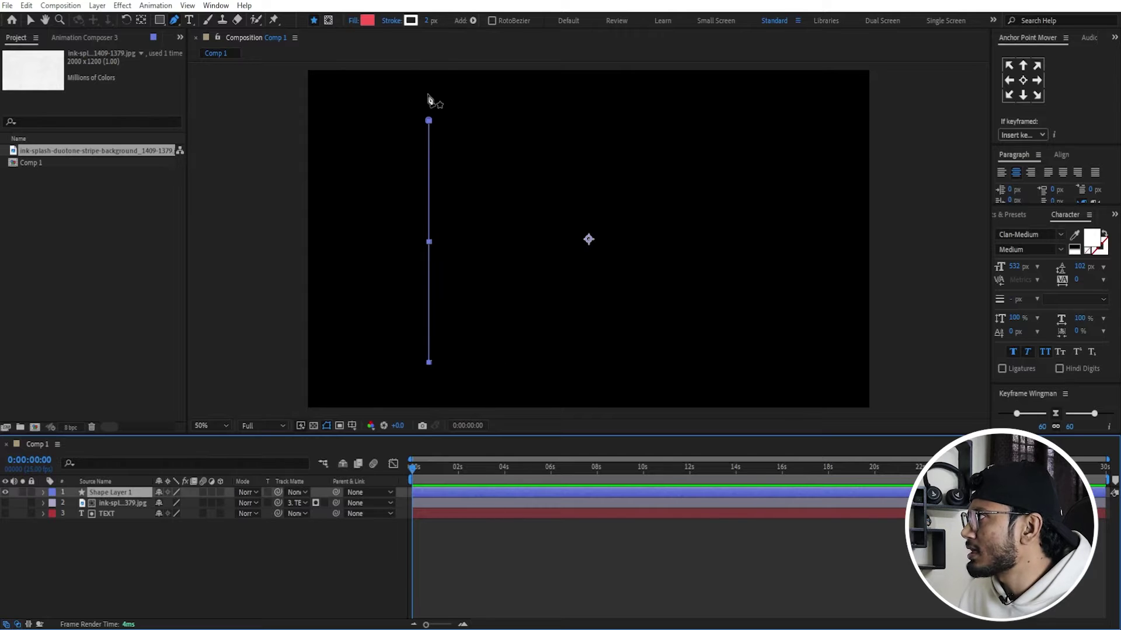
left_click(428, 22)
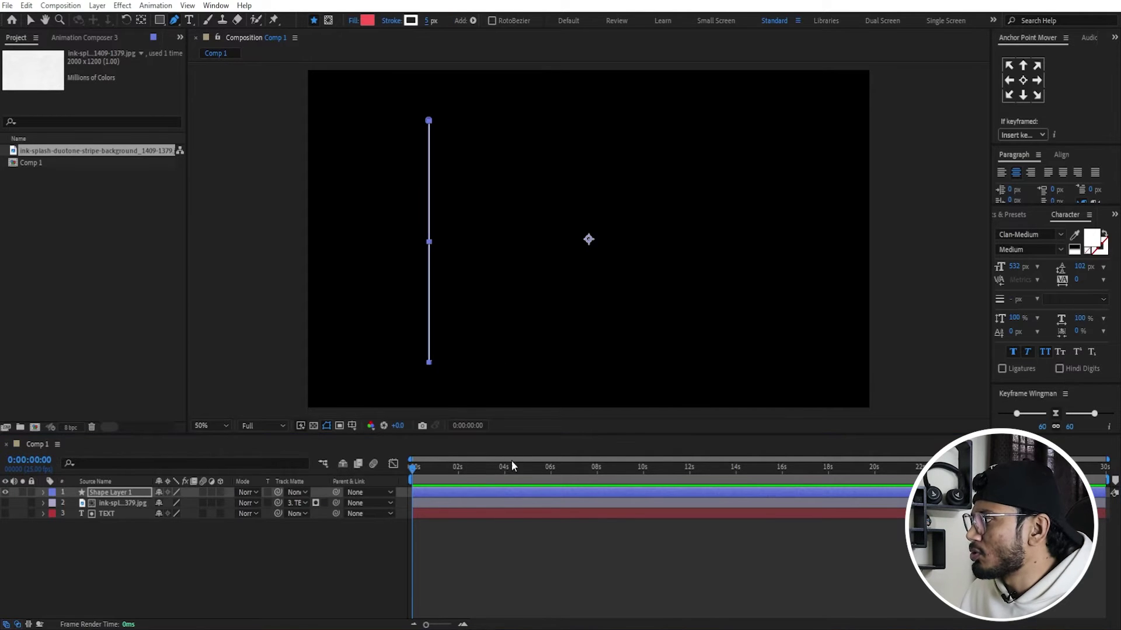
left_click(531, 554)
left_click(506, 492)
left_click(1023, 80)
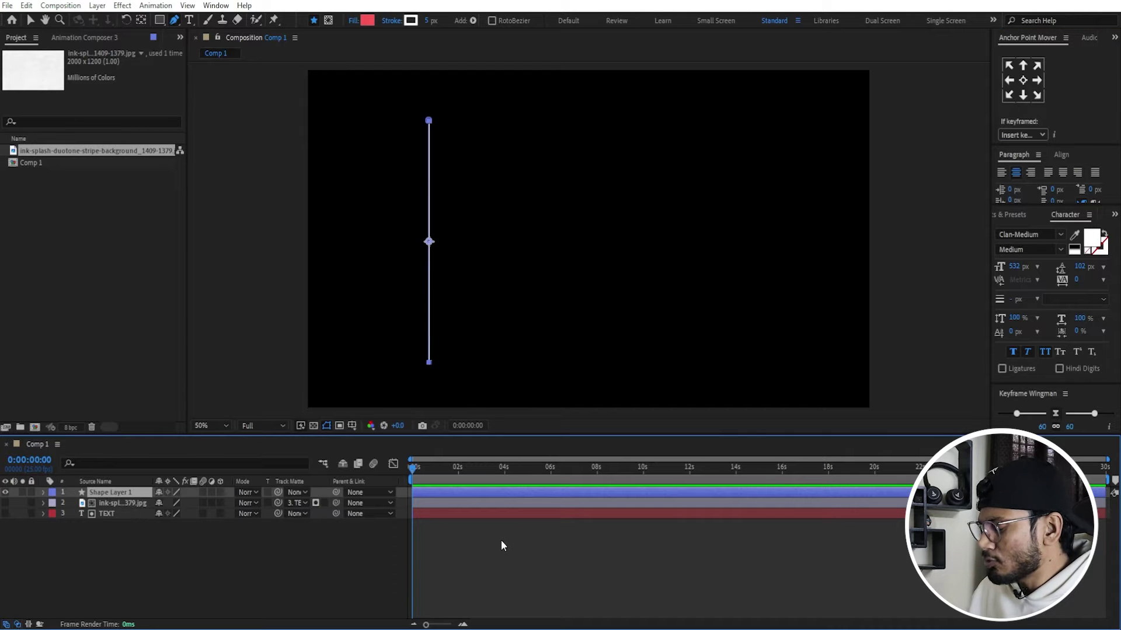
Duplicate the line into Shape Layer 2 and set its stroke width to 2 px.
key("ctrl+d")
left_click(5, 492)
left_click(5, 492)
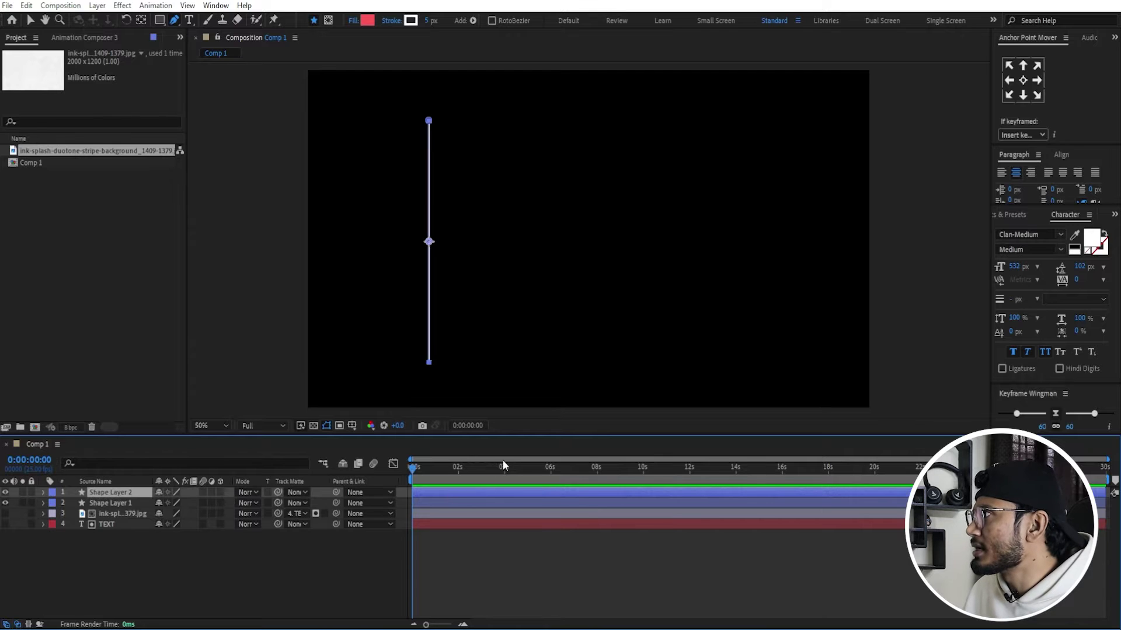
left_click(429, 21)
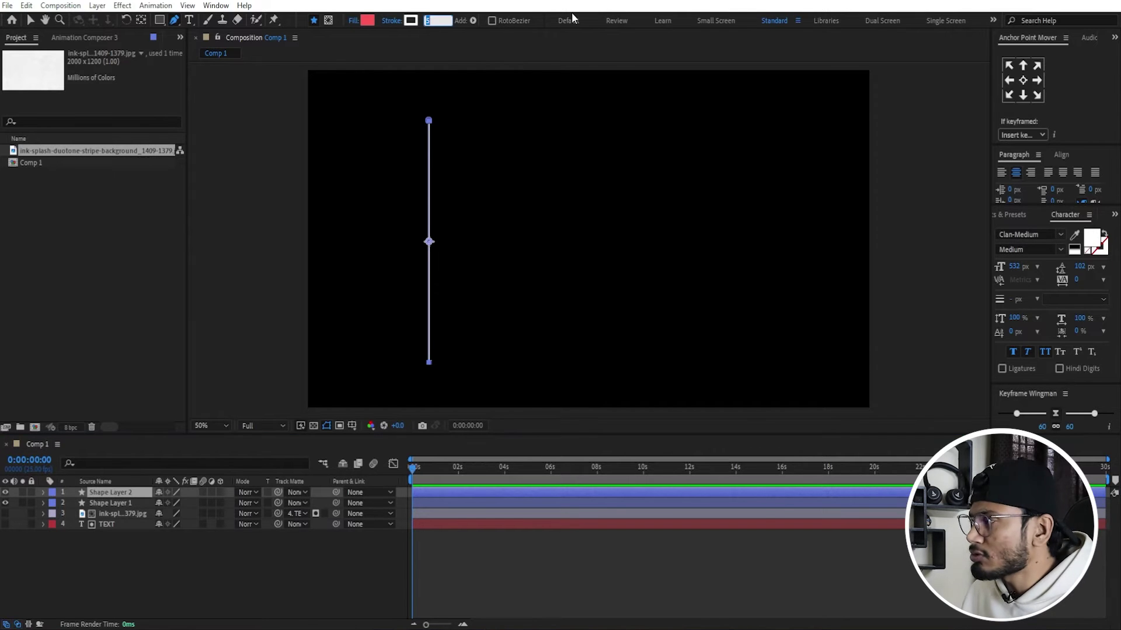
type("2")
key("Return")
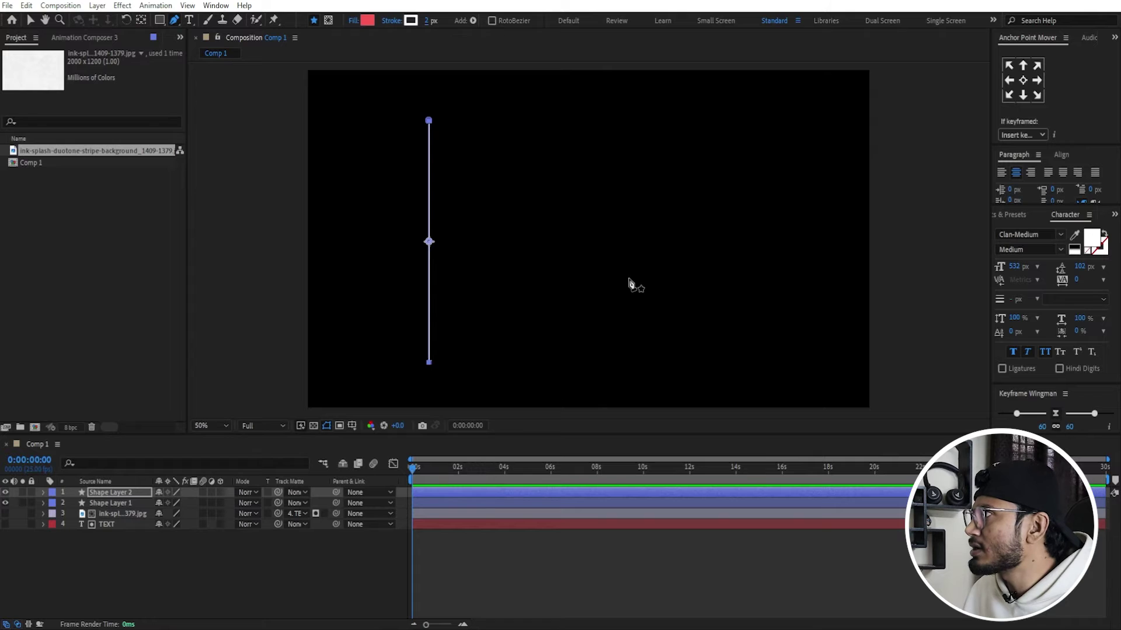
left_click(473, 20)
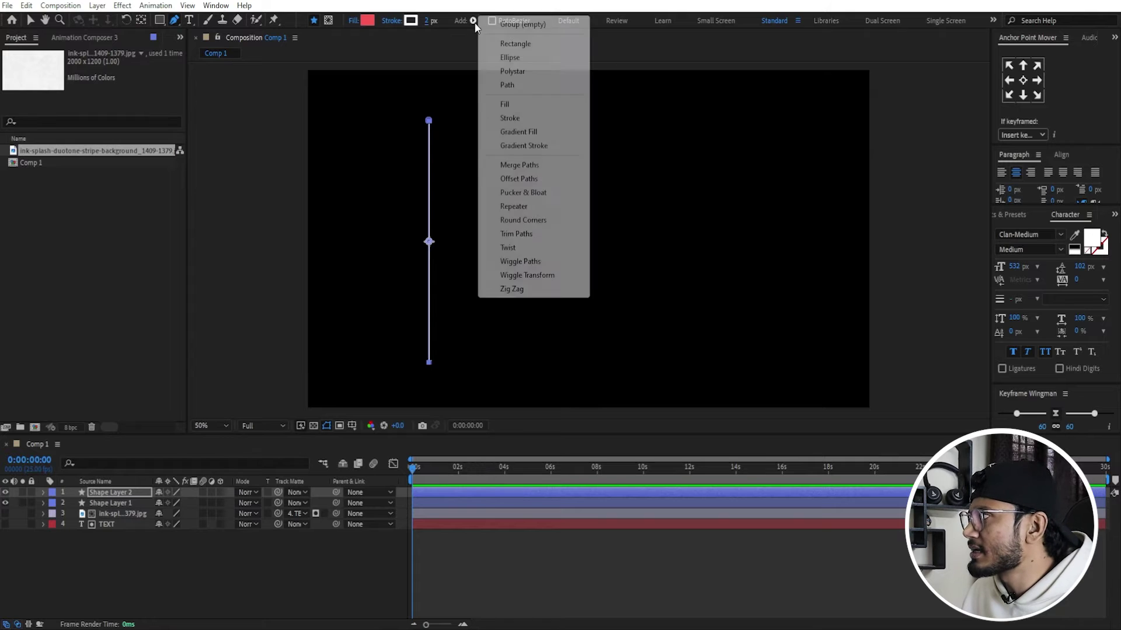
Add a Repeater to the thin line and raise its copies to 10.
left_click(514, 206)
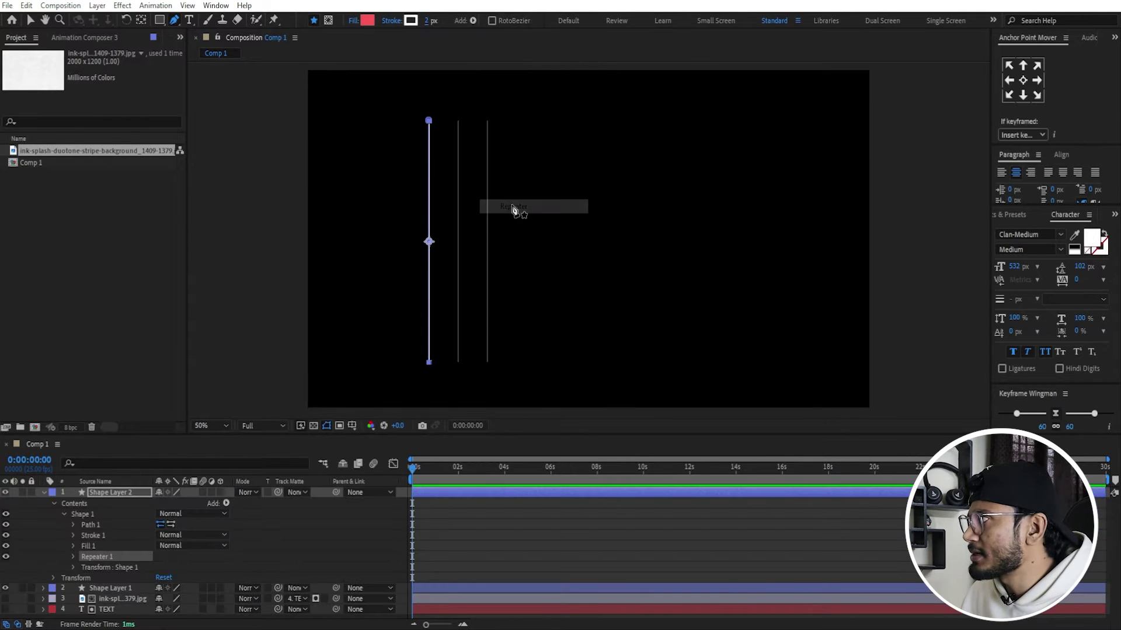
left_click(73, 558)
left_click(160, 567)
type("7")
key("Return")
left_click_drag(163, 566, 166, 566)
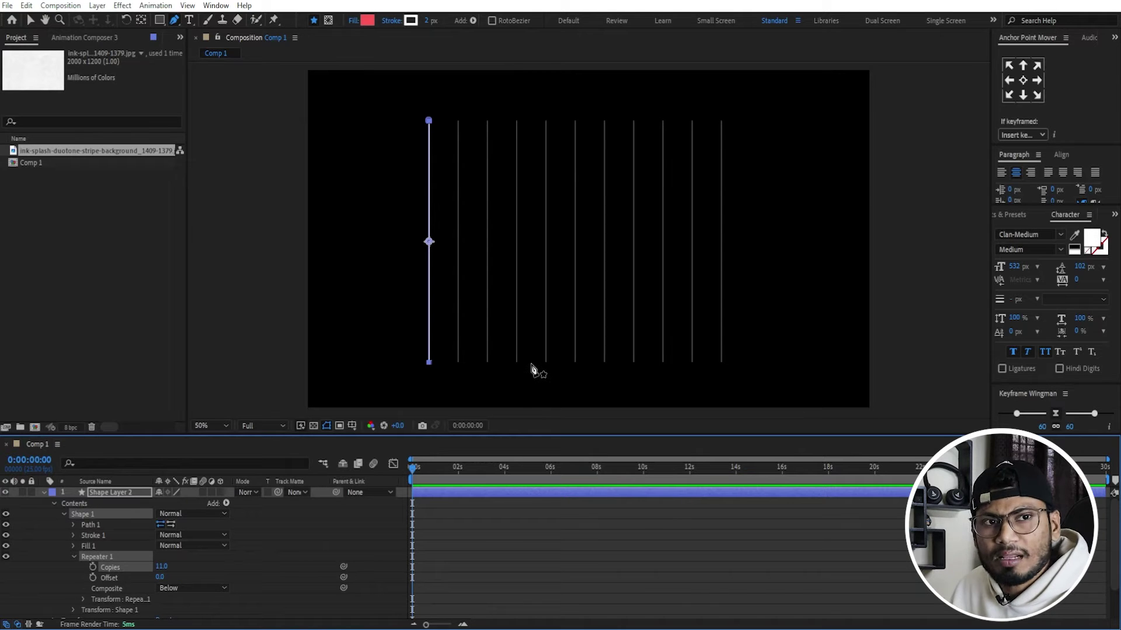
left_click(476, 554)
left_click(464, 494)
left_click(43, 492)
left_click(535, 557)
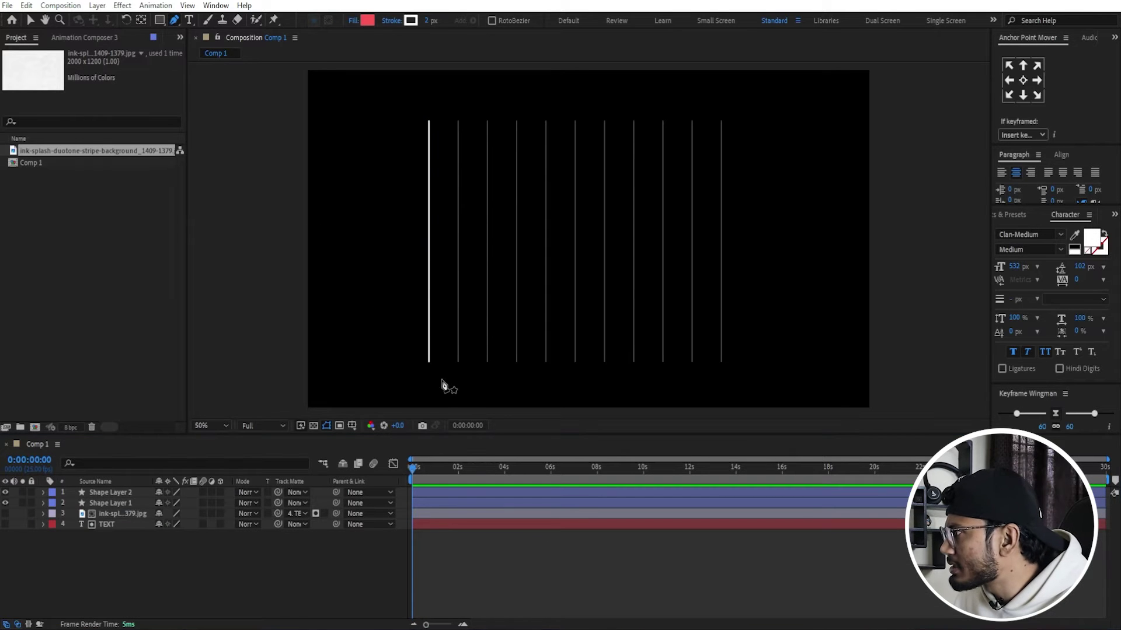
Draw a horizontal line joining the bottom ends of the vertical lines.
left_click(429, 362)
left_click(722, 362)
left_click(431, 494)
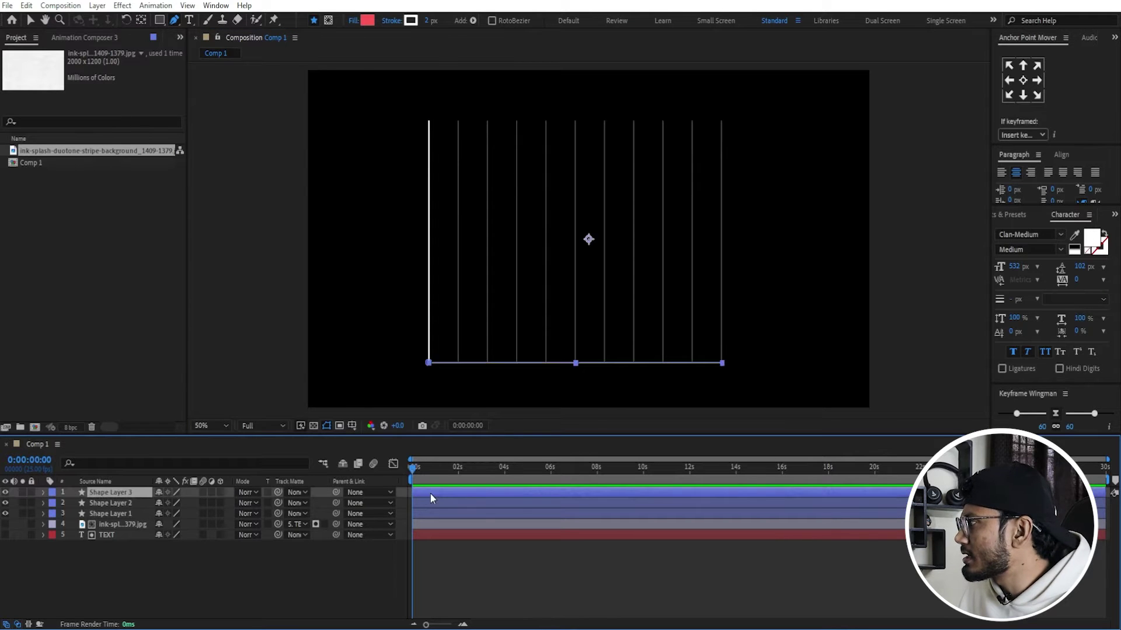
Thicken the bottom line to a 5 px stroke and duplicate its layer.
left_click_drag(430, 22, 498, 34)
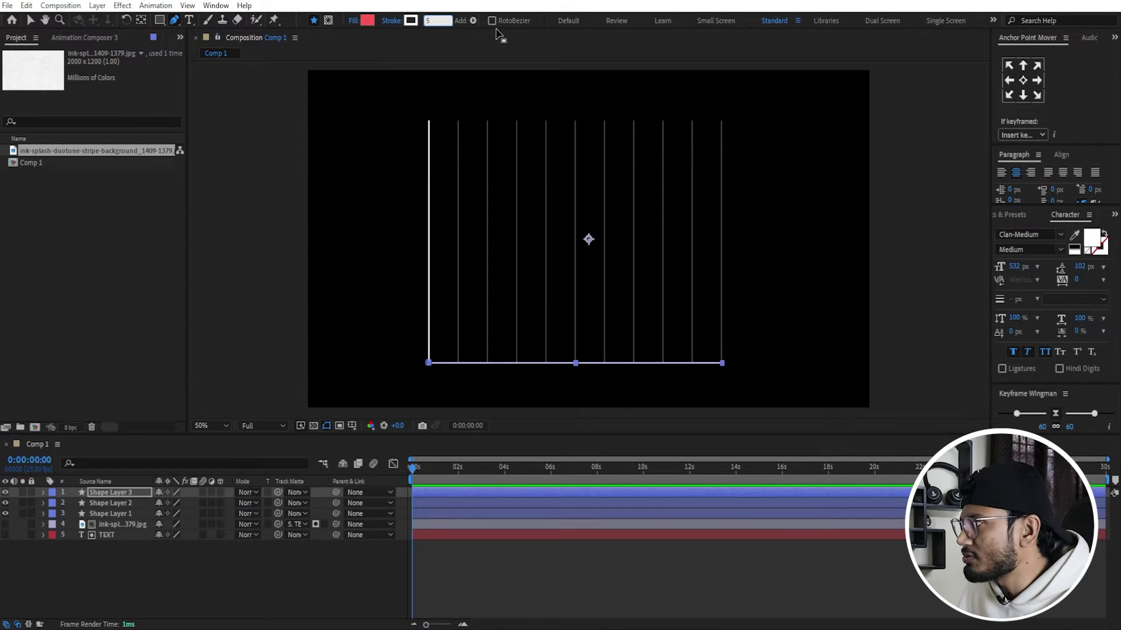
left_click(471, 503)
left_click(471, 492)
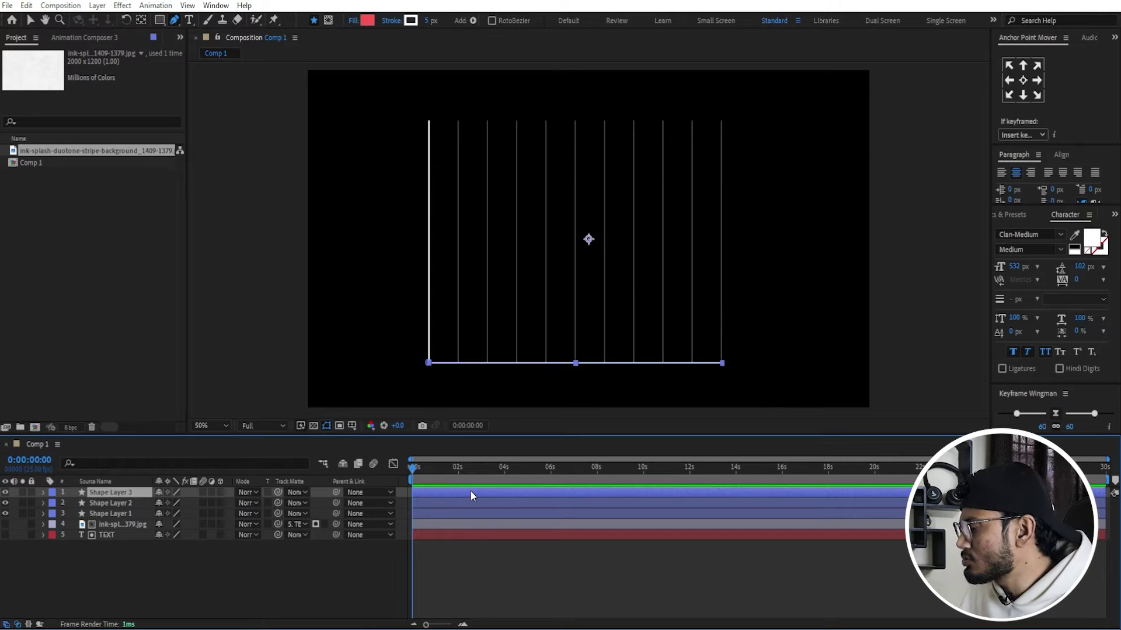
key("ctrl+d")
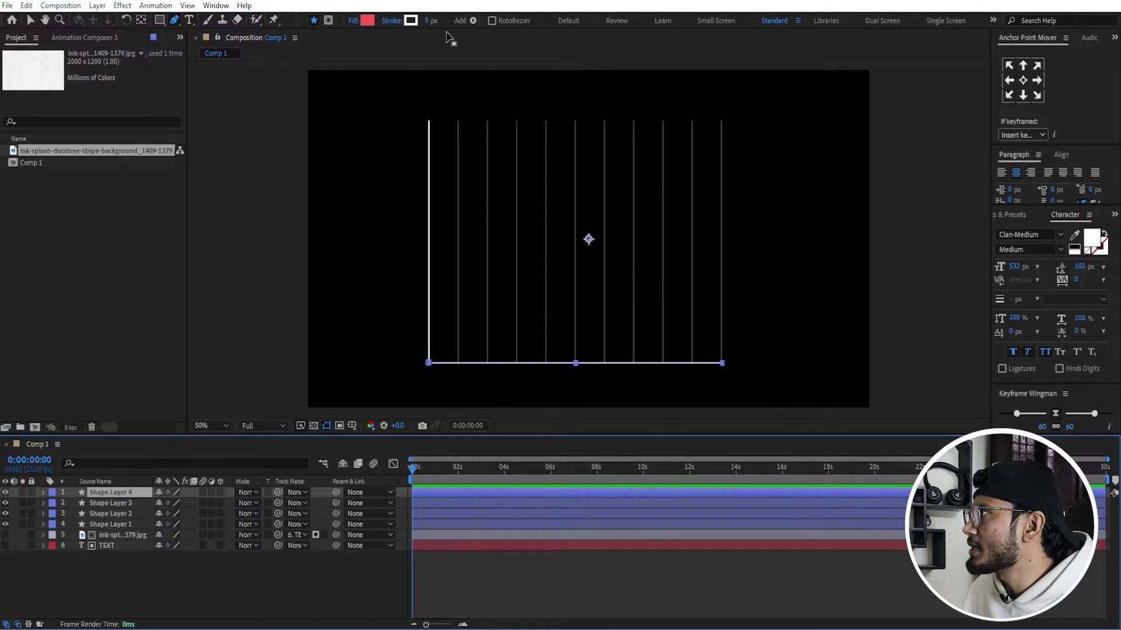
Add a Repeater to the copied line with a position offset of 0, -85.
left_click(475, 21)
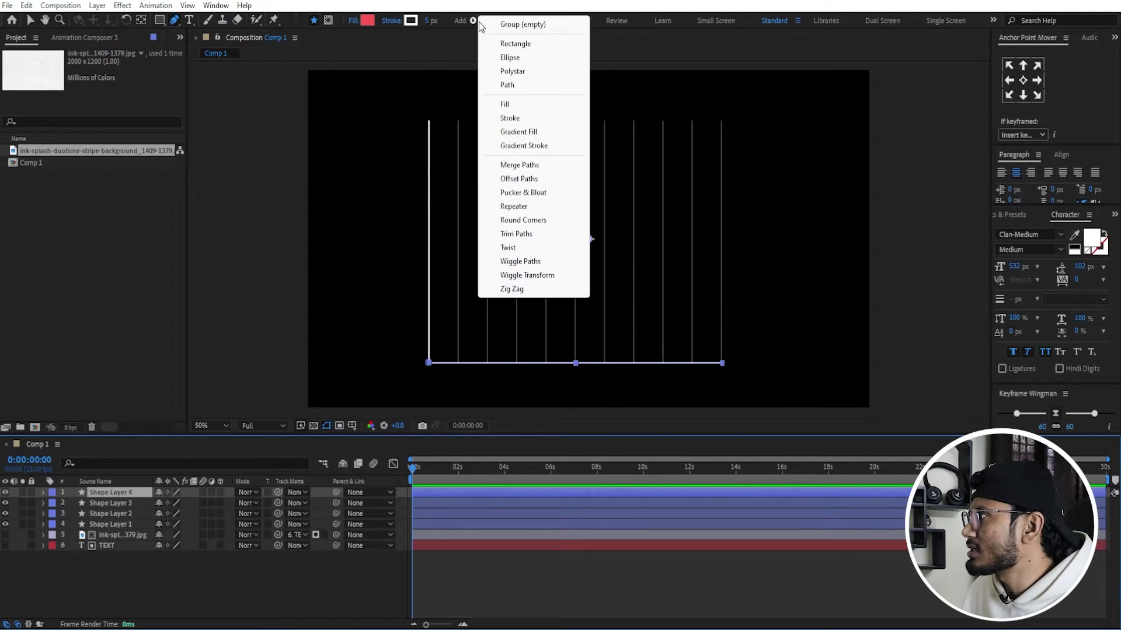
left_click(513, 206)
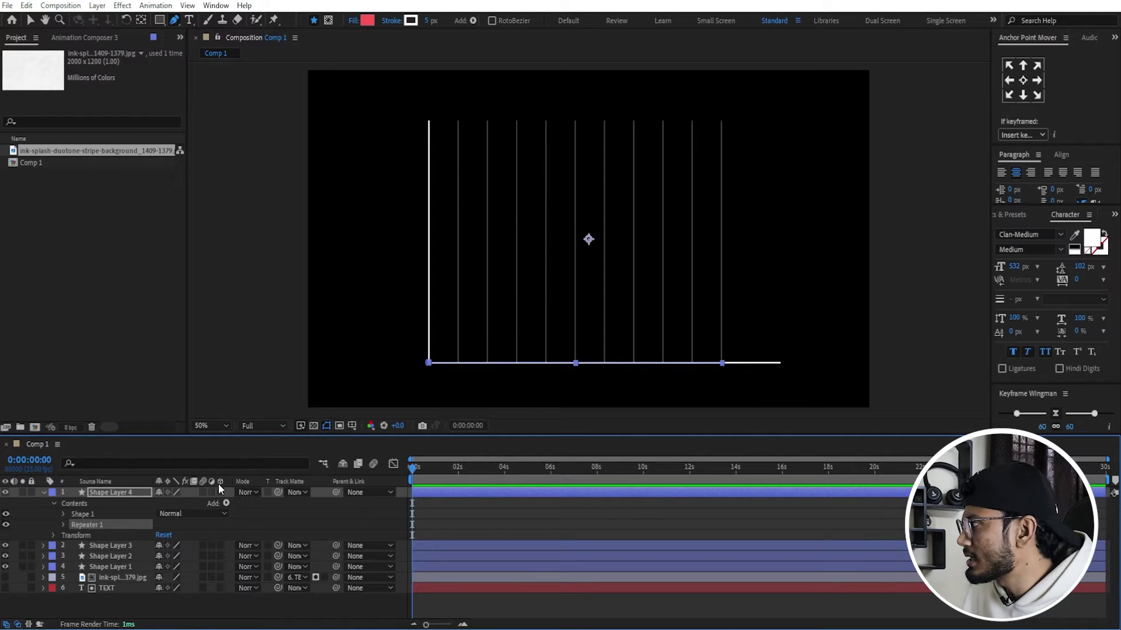
left_click(63, 525)
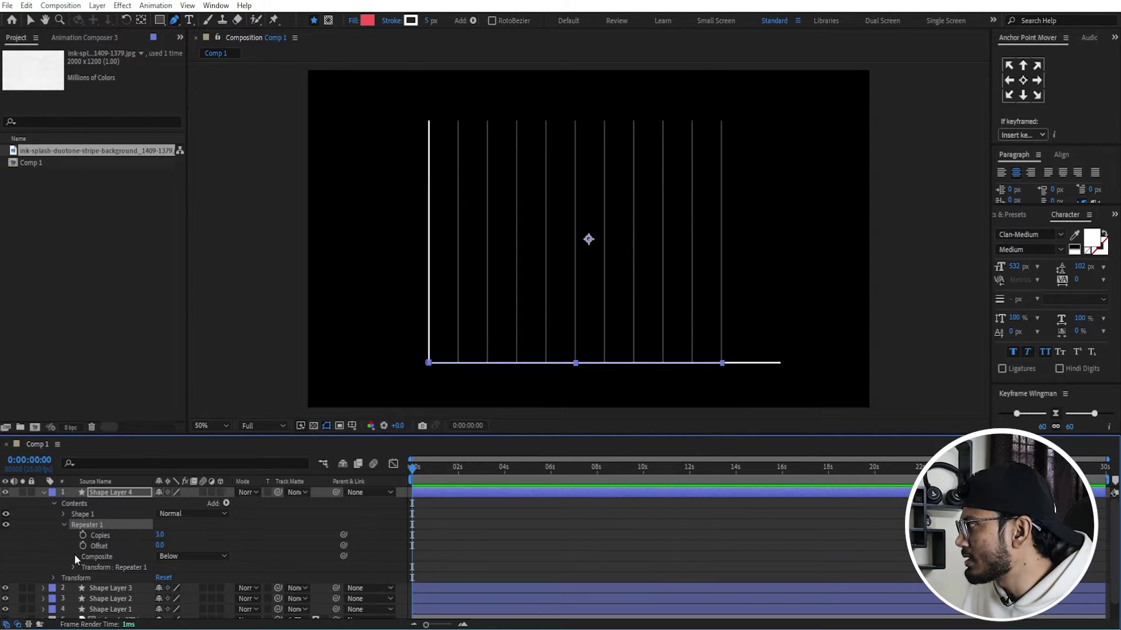
left_click(72, 567)
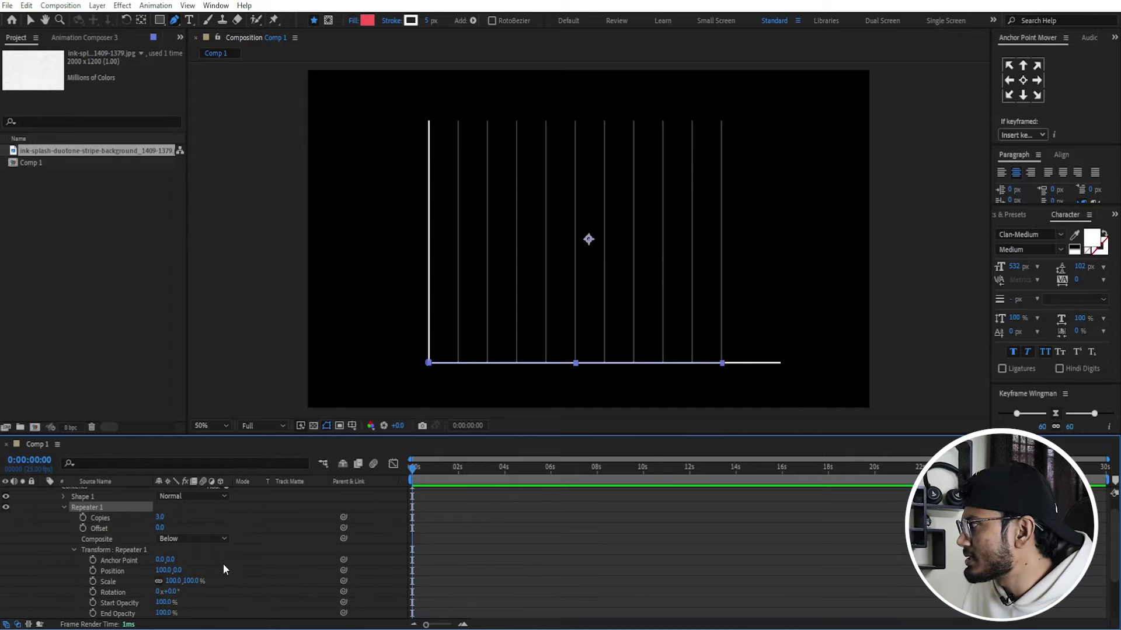
left_click(162, 571)
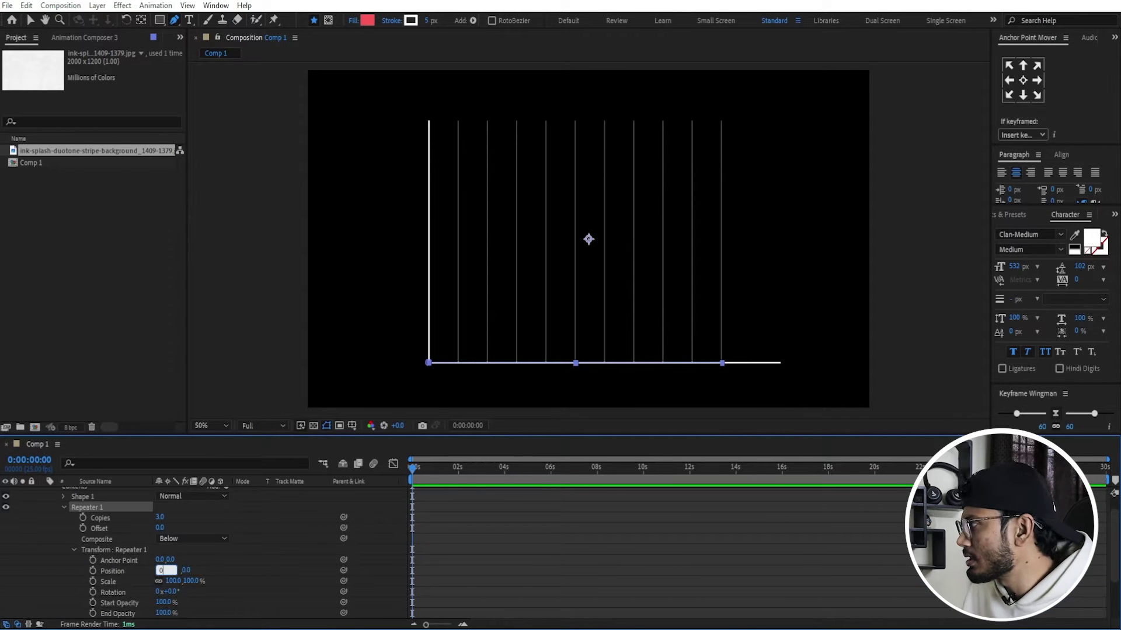
key("Return")
left_click(176, 574)
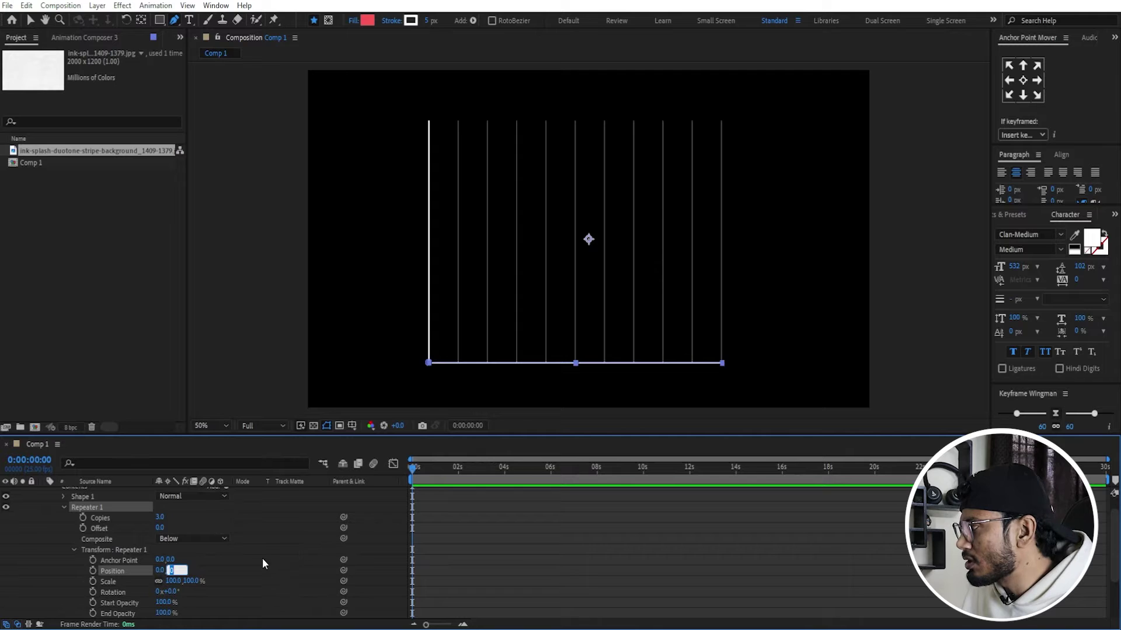
left_click(237, 565)
mouse_move(171, 570)
left_mouse_down()
mouse_move(197, 570)
mouse_move(121, 572)
left_mouse_up()
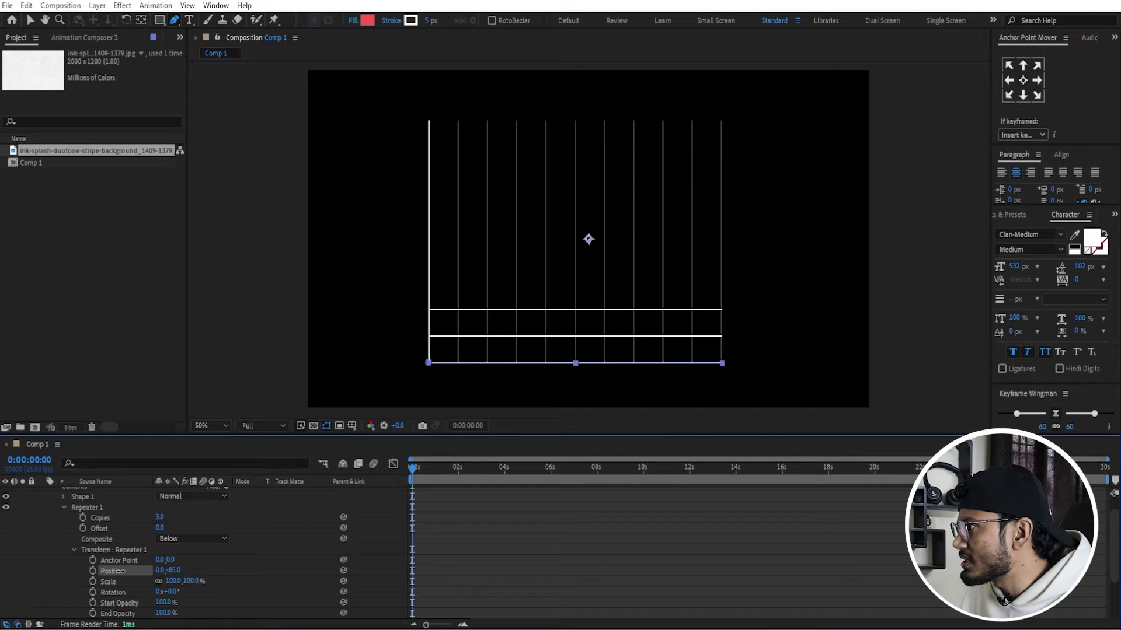
Set the horizontal repeater to 10 copies and collapse the grid layers.
left_click_drag(160, 517, 292, 507)
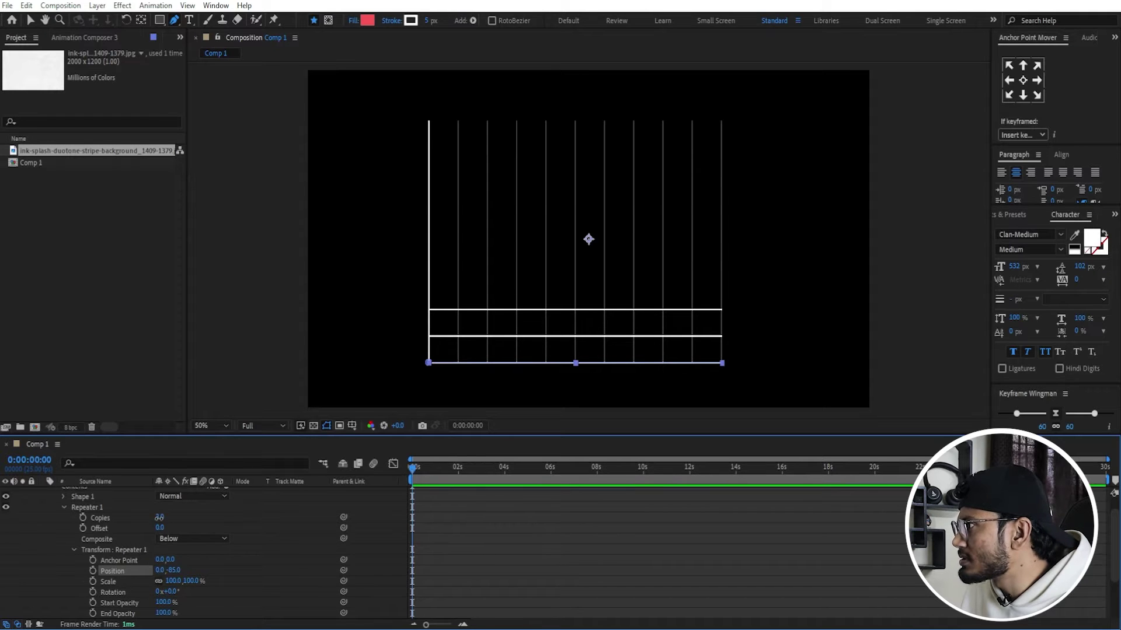
type("10")
key("Return")
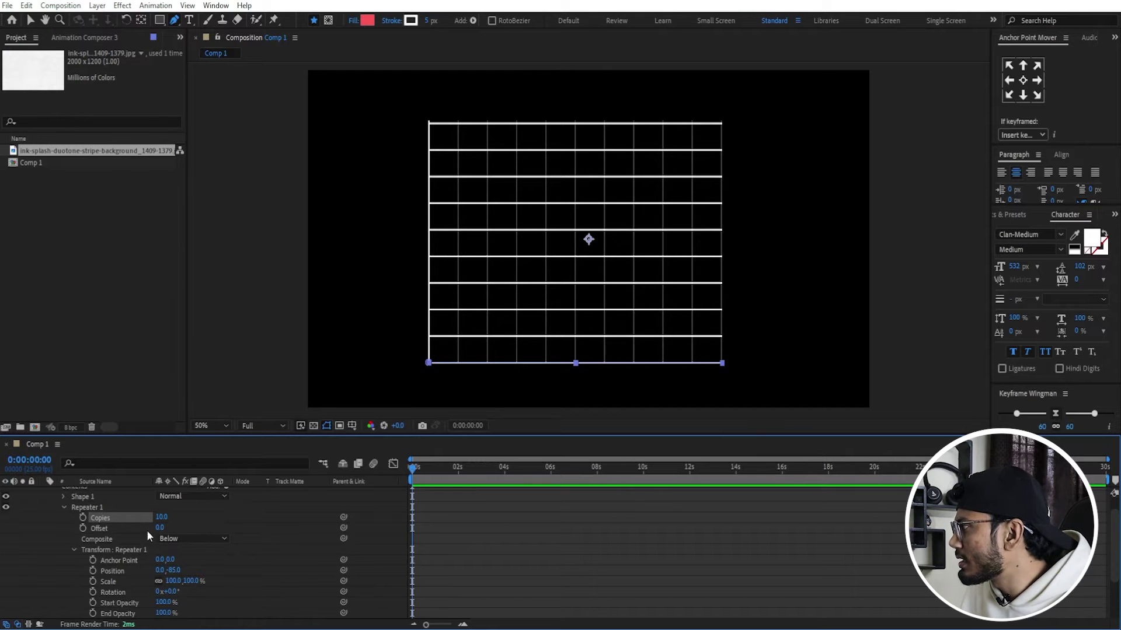
scroll(208, 510, "up", 2)
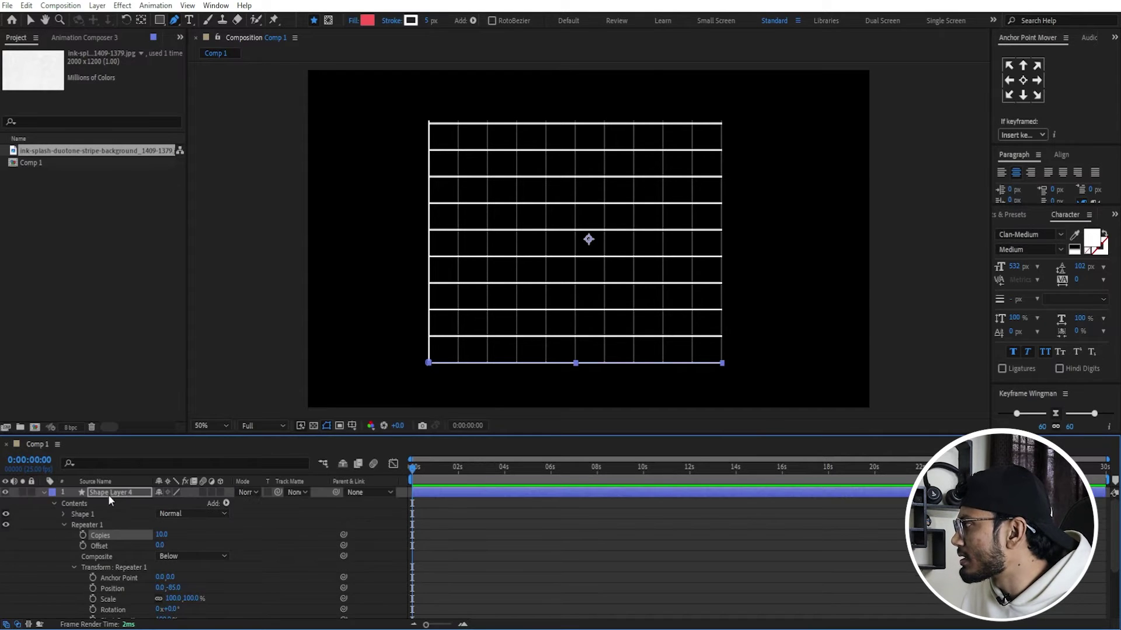
left_click(108, 493)
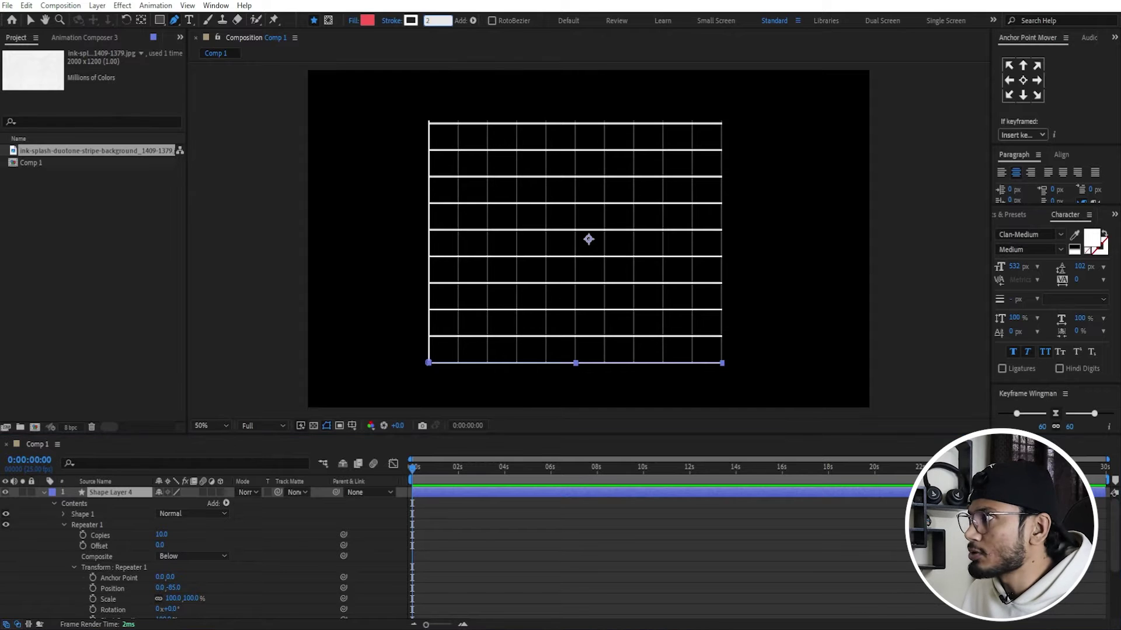
left_click(642, 490)
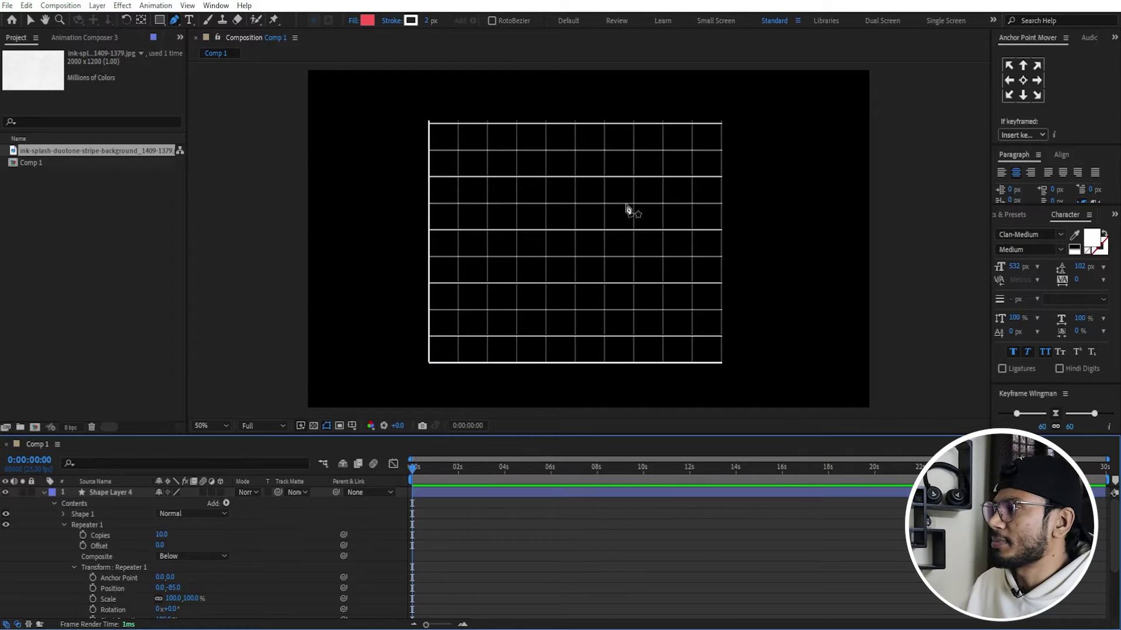
left_click(44, 492)
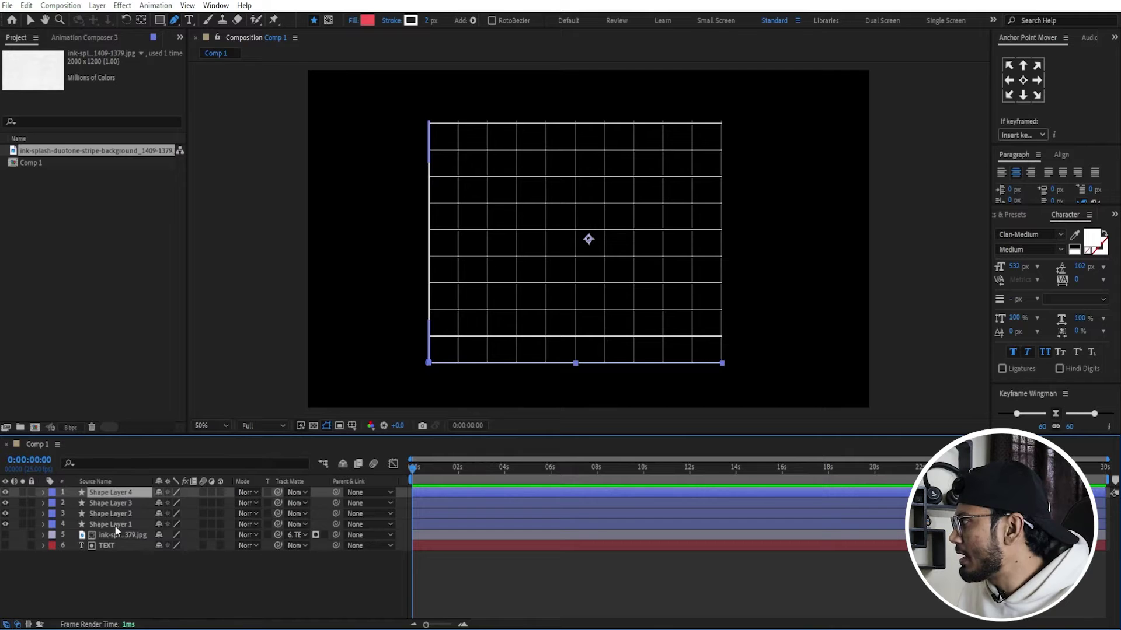
Lock the four grid layers and draw a vertical line up from the grid's bottom edge.
left_click(110, 524, "shift")
left_click(30, 524)
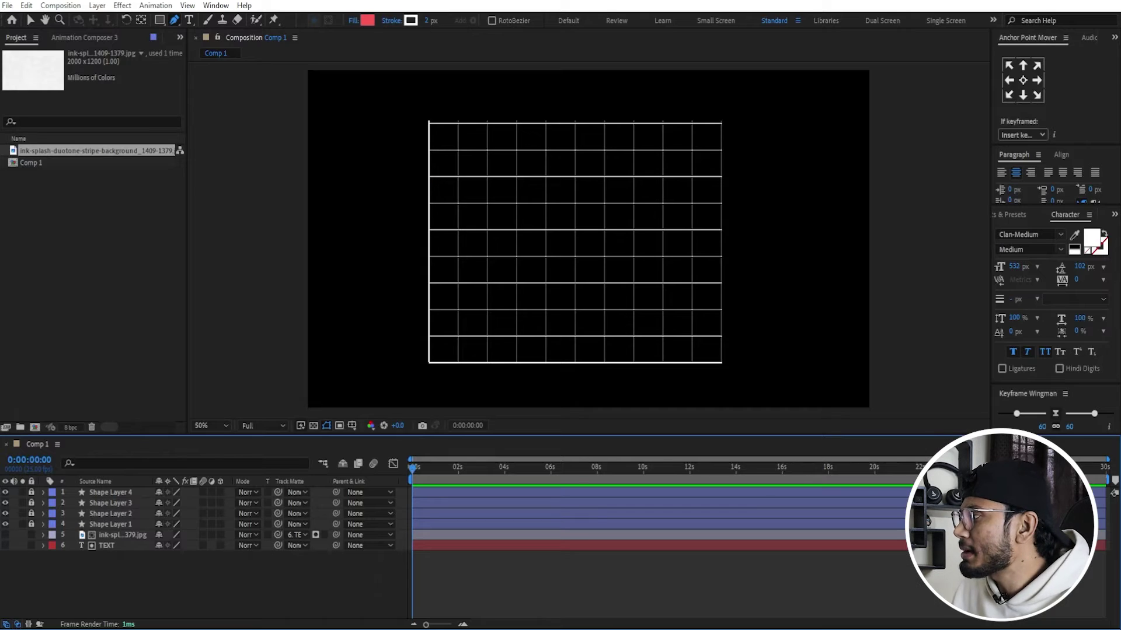
left_click(516, 363)
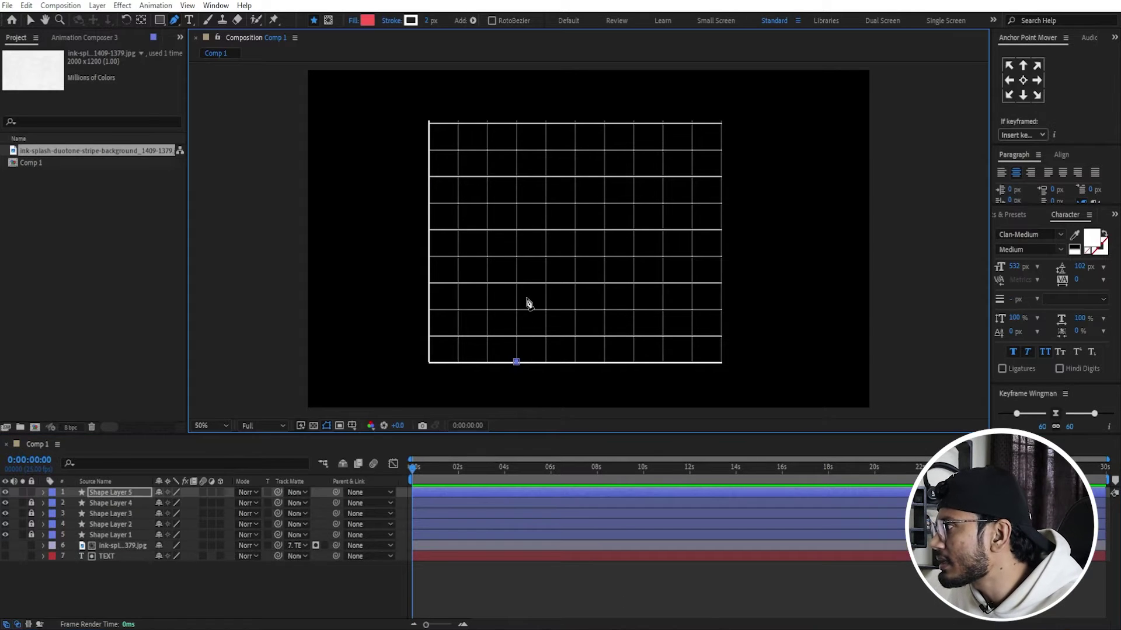
left_click(516, 230)
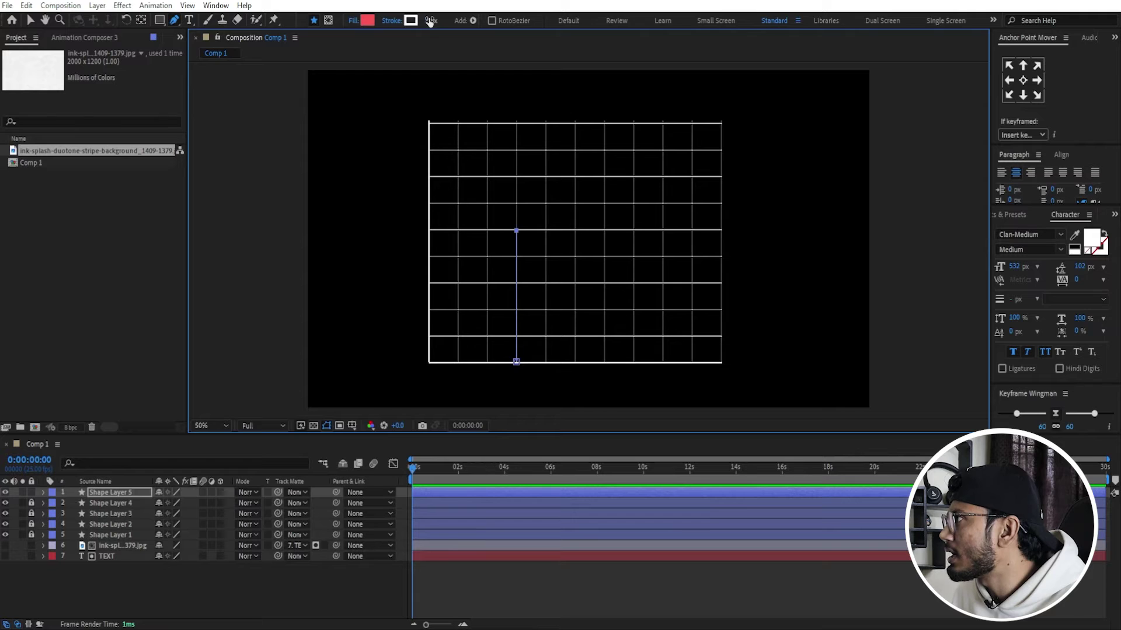
Give the line a pink FF8383 stroke about 110 px wide and move its anchor to the base.
left_click(408, 21)
left_click(448, 307)
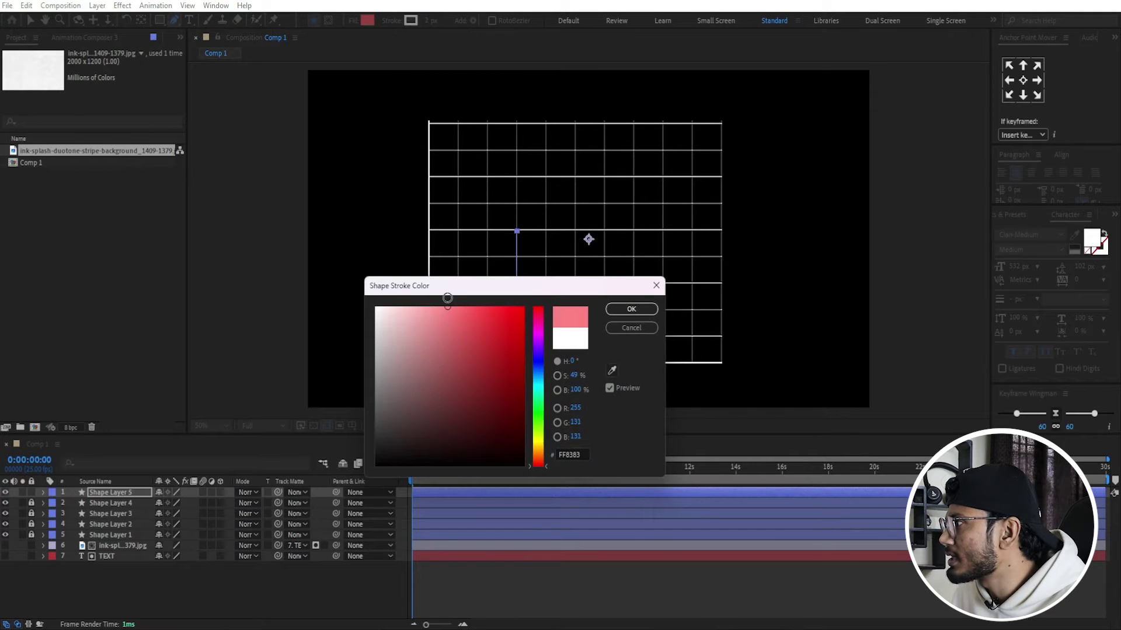
left_click(623, 309)
left_click_drag(430, 21, 496, 21)
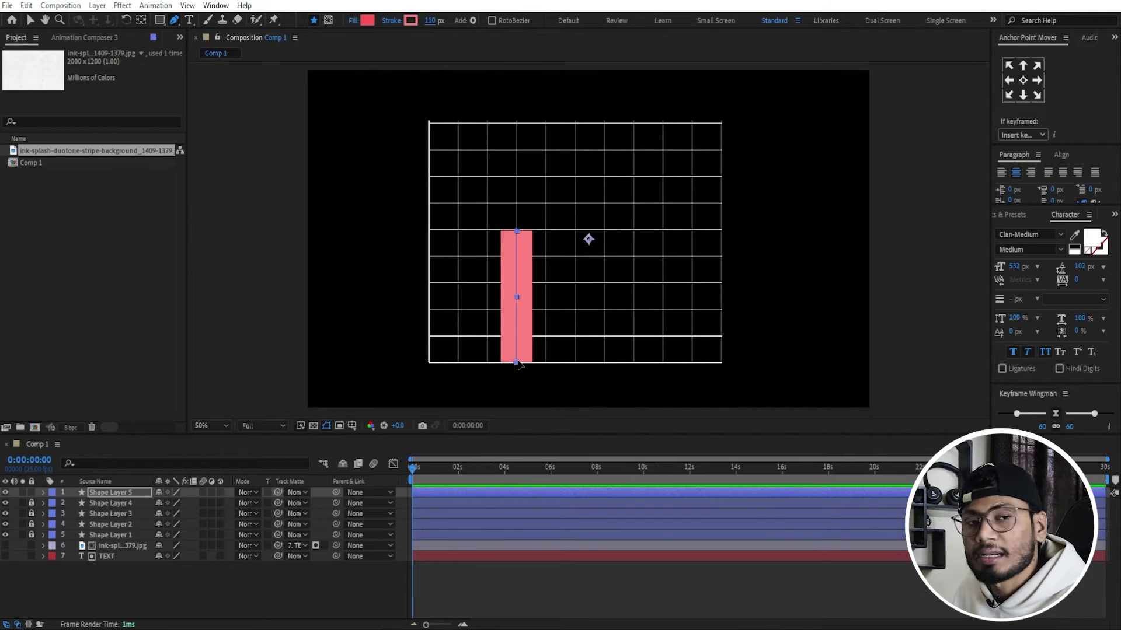
left_click(1022, 95)
left_click(515, 492)
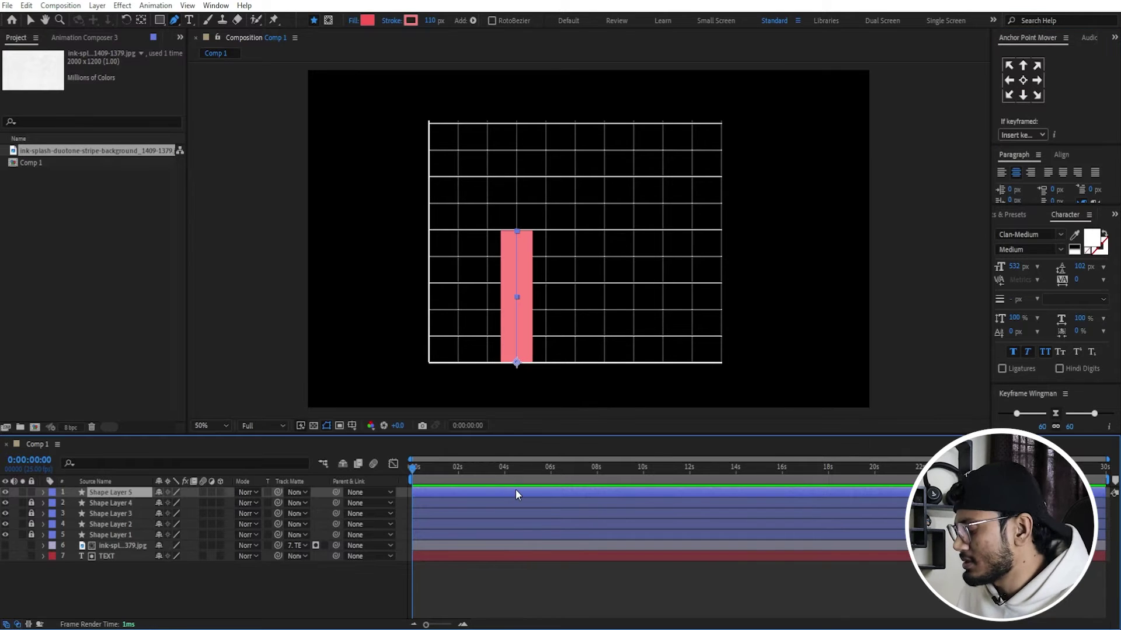
Duplicate the pink bar twice with Ctrl+D, shifting each copy right along the grid.
key("ctrl+d")
key("shift+Right")
key("shift+Right")
key("shift+Right")
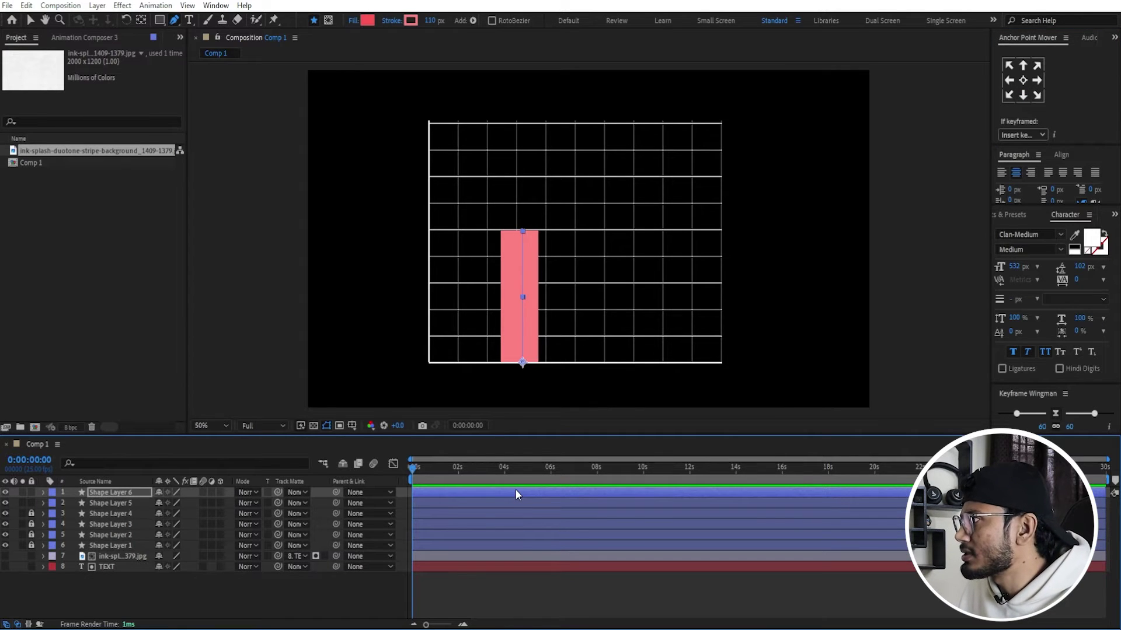
key("ctrl+d")
key("shift+Right")
key("shift+Right")
key("shift+Right")
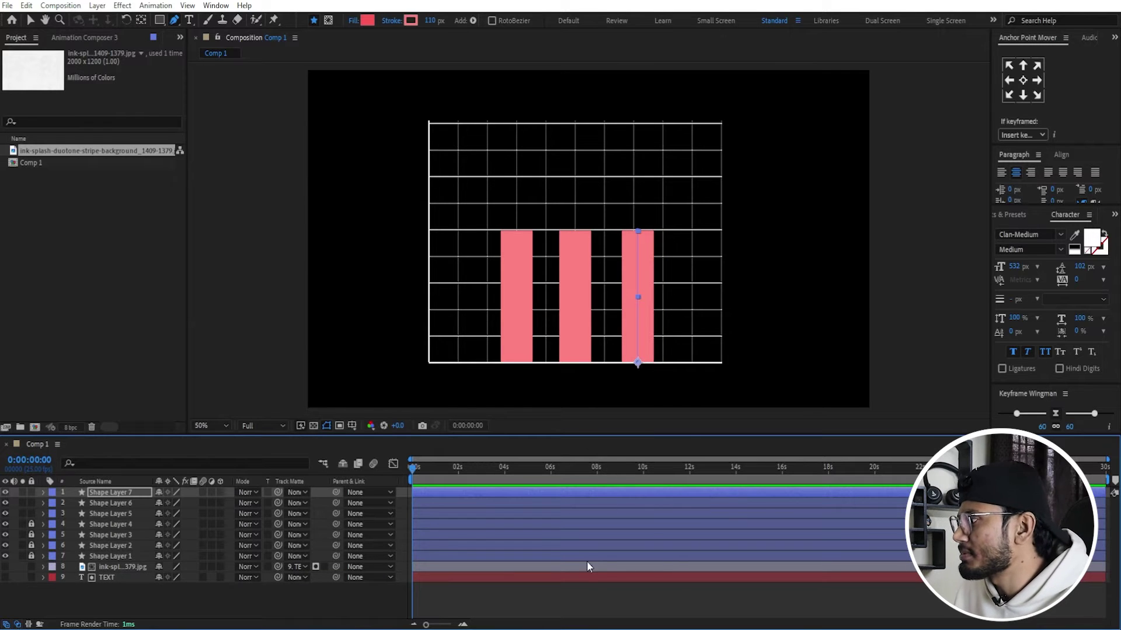
Raise the tops of the third and second bars so the heights increase left to right.
left_click(583, 597)
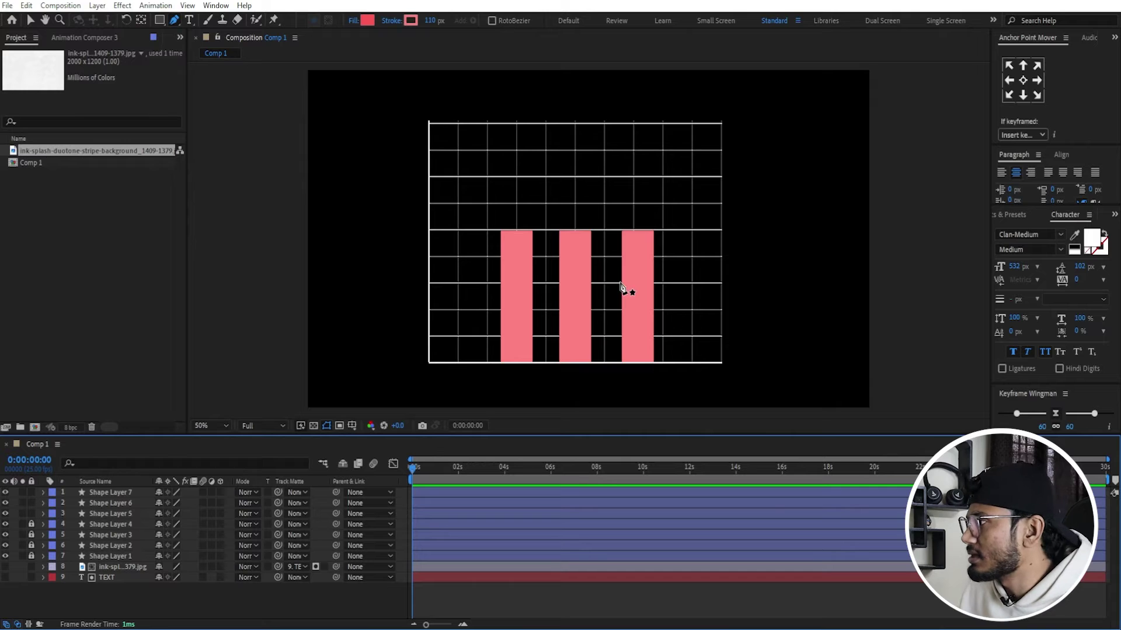
left_click(638, 233)
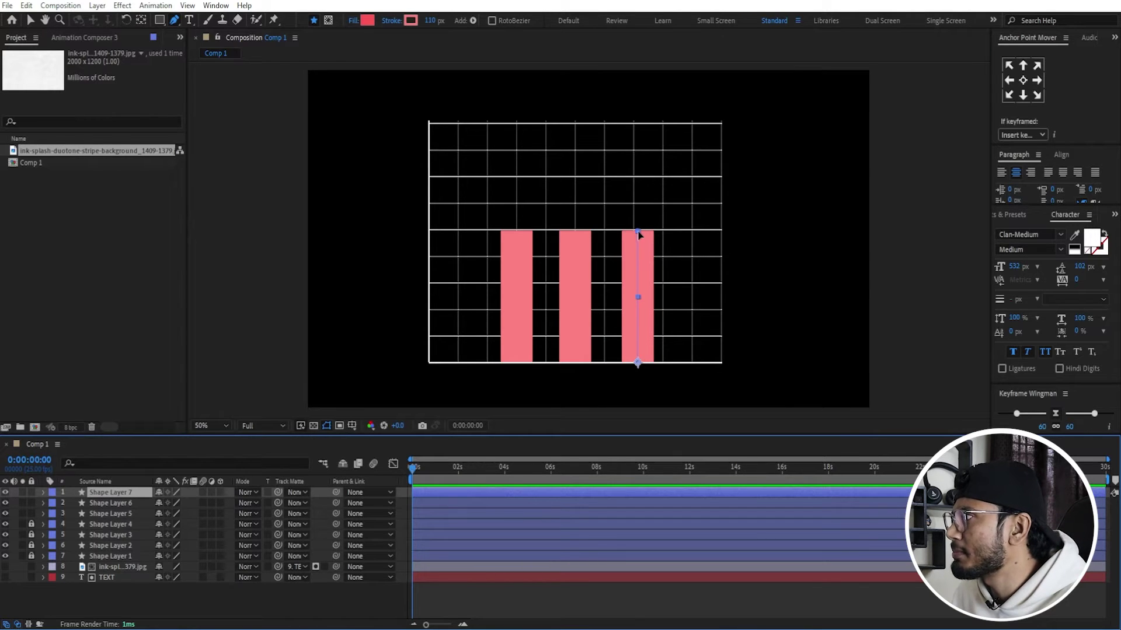
left_click_drag(638, 234, 640, 181)
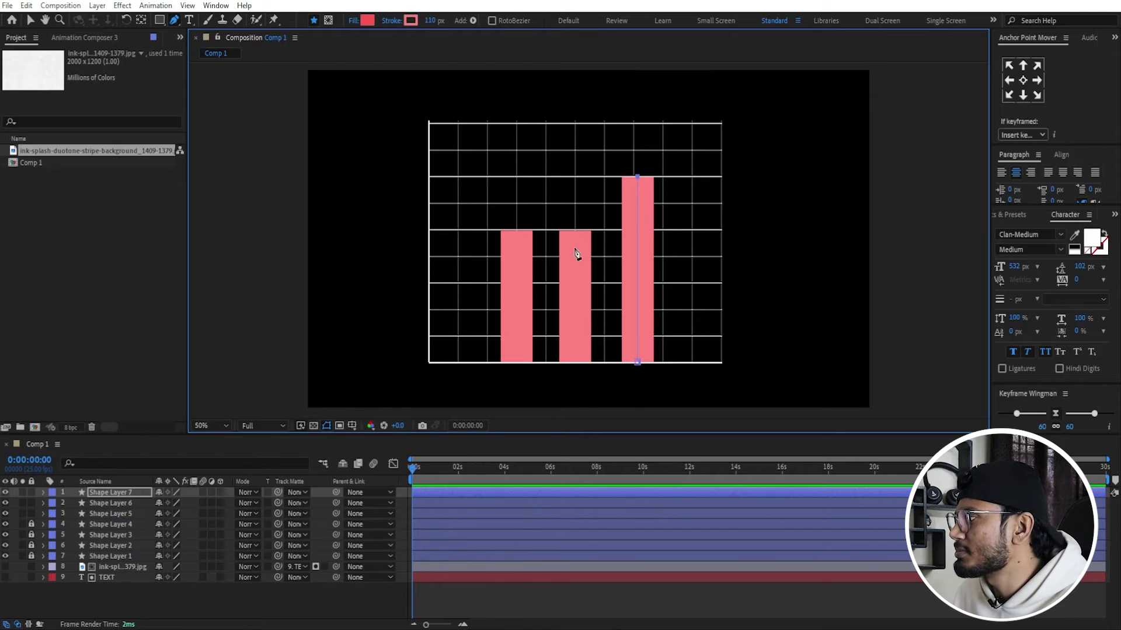
key("ctrl+Down")
left_click_drag(574, 234, 577, 205)
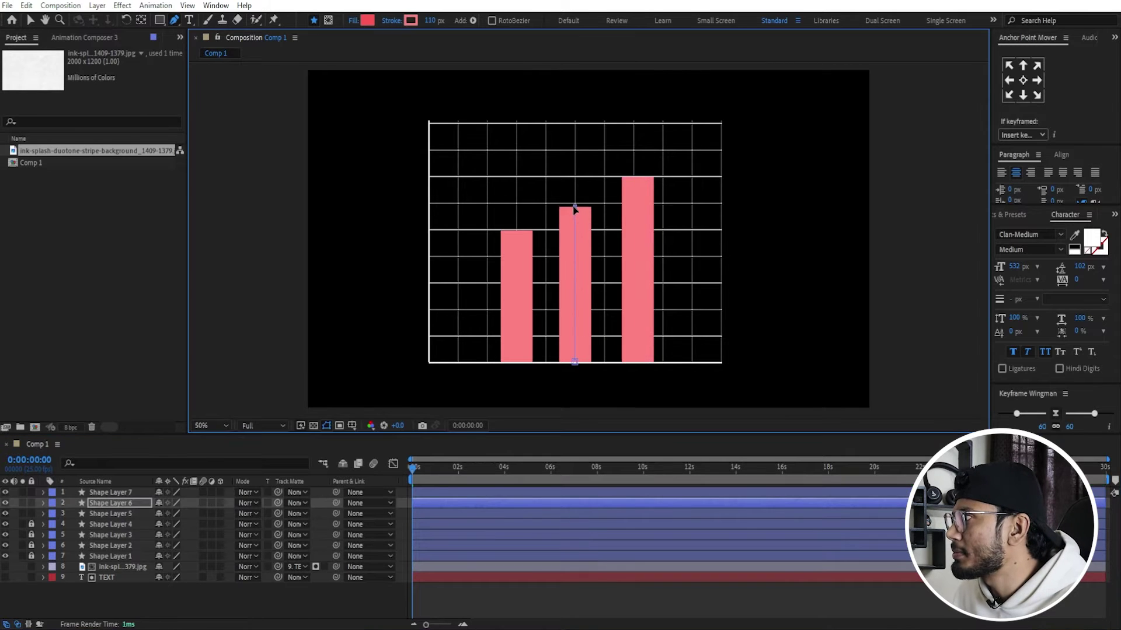
left_click(539, 497)
left_click(540, 500)
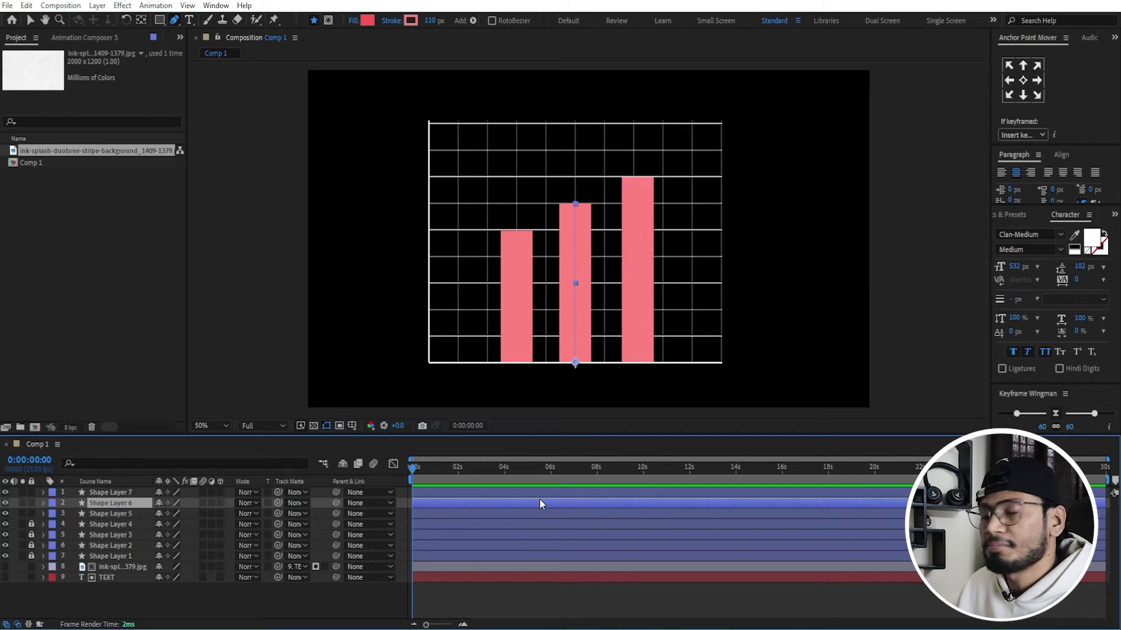
Change the third bar's stroke colour to mint green (82FFB7).
left_click(440, 492)
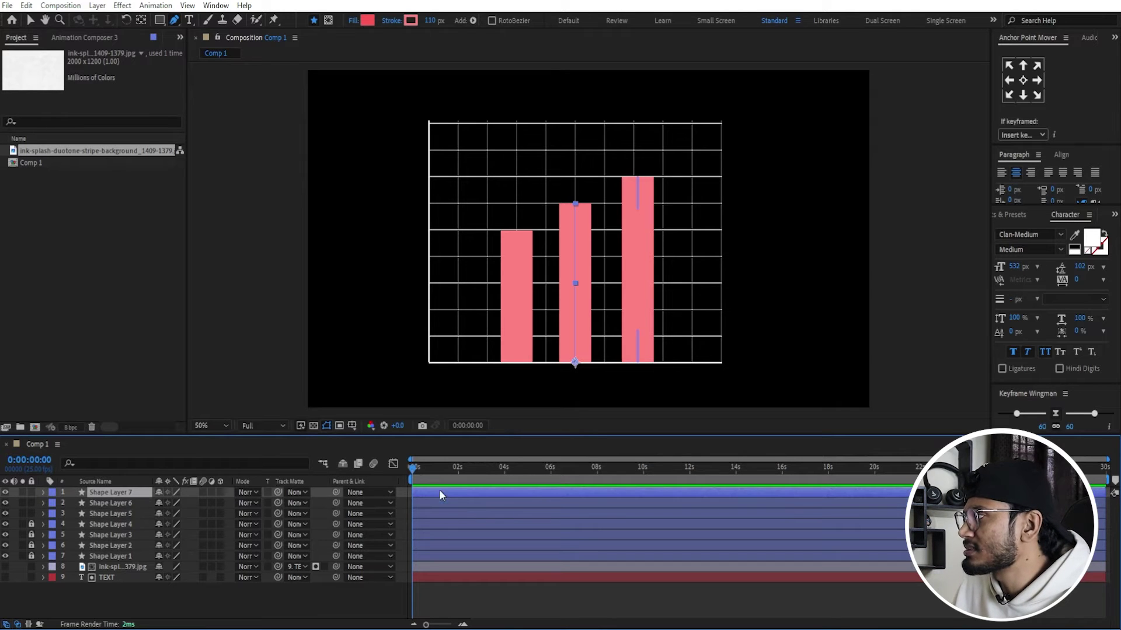
left_click(411, 20)
left_click(538, 390)
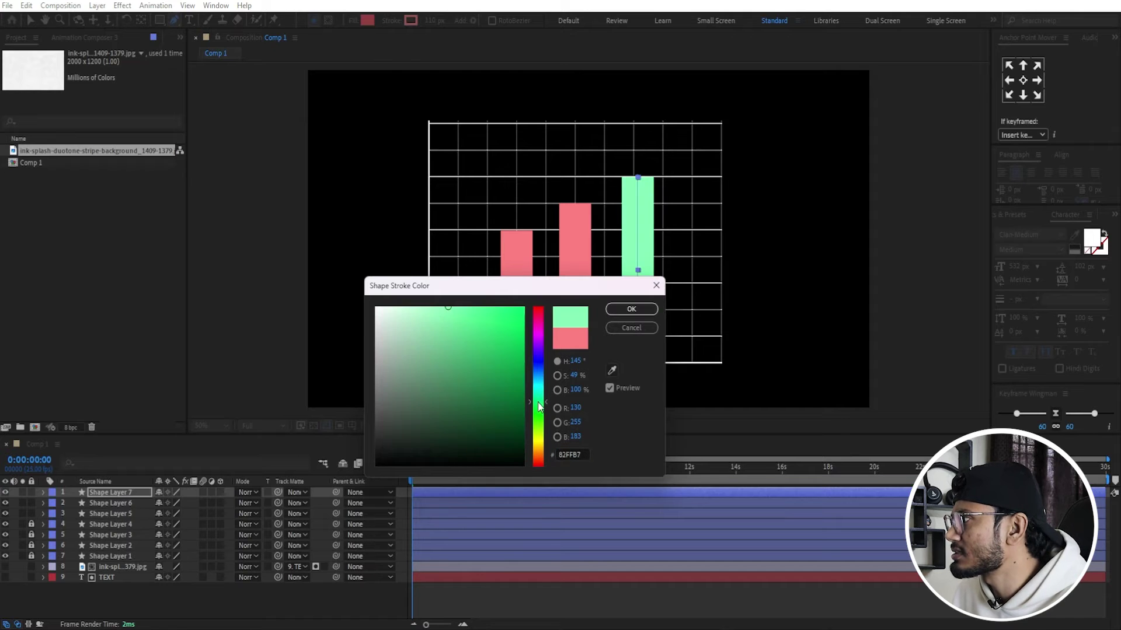
left_click(620, 308)
Change the middle bar's stroke colour to blue.
left_click(530, 506)
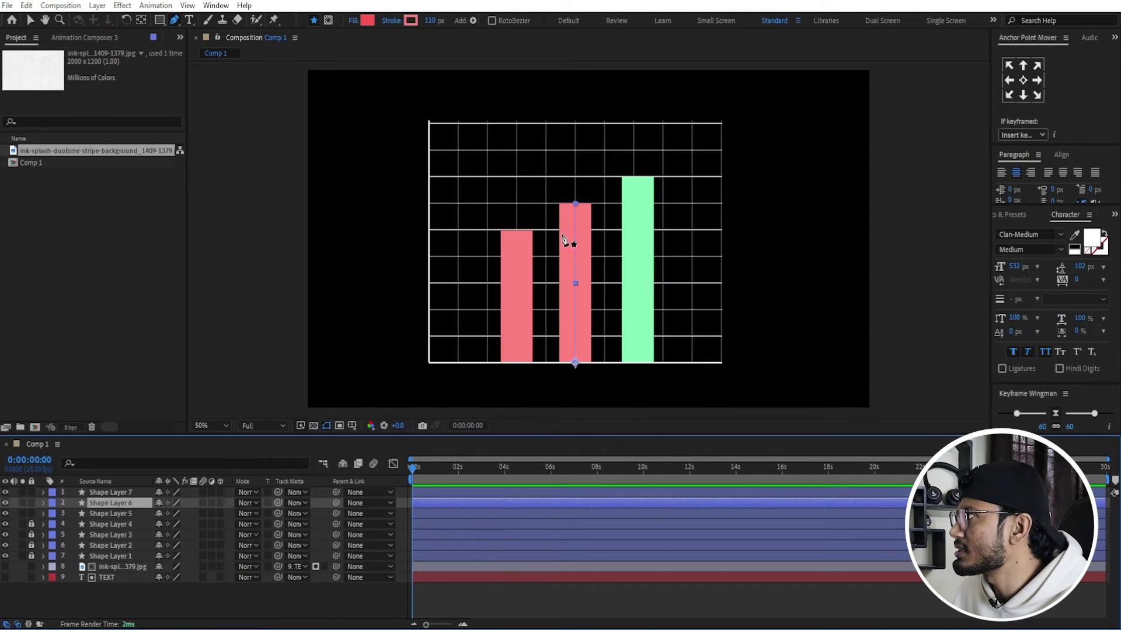
left_click(410, 21)
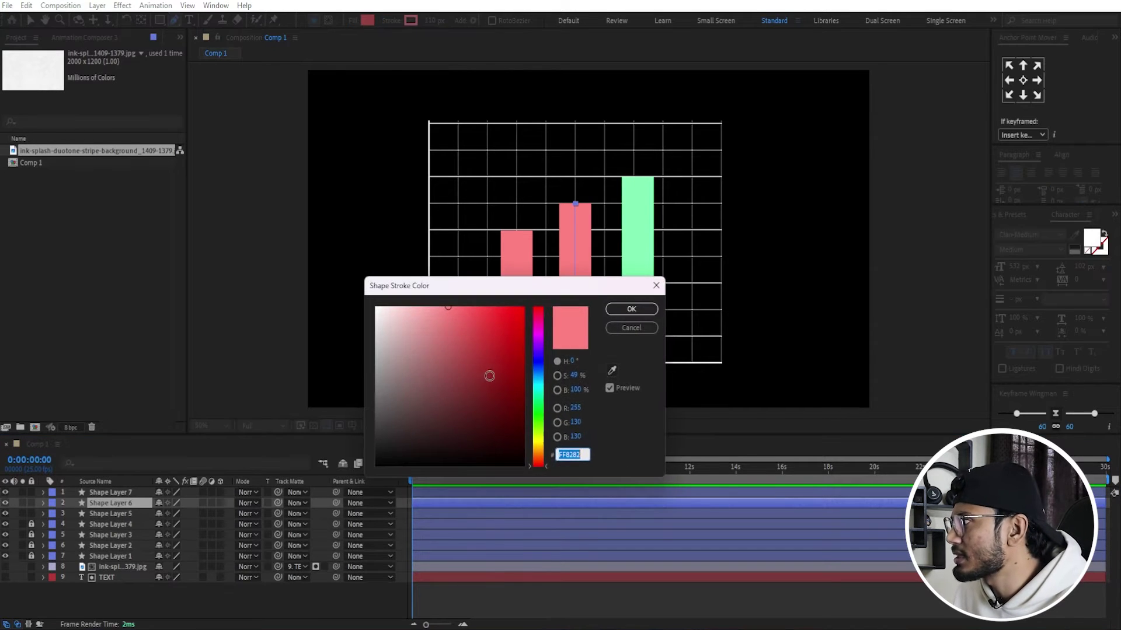
left_click(538, 374)
left_click(633, 312)
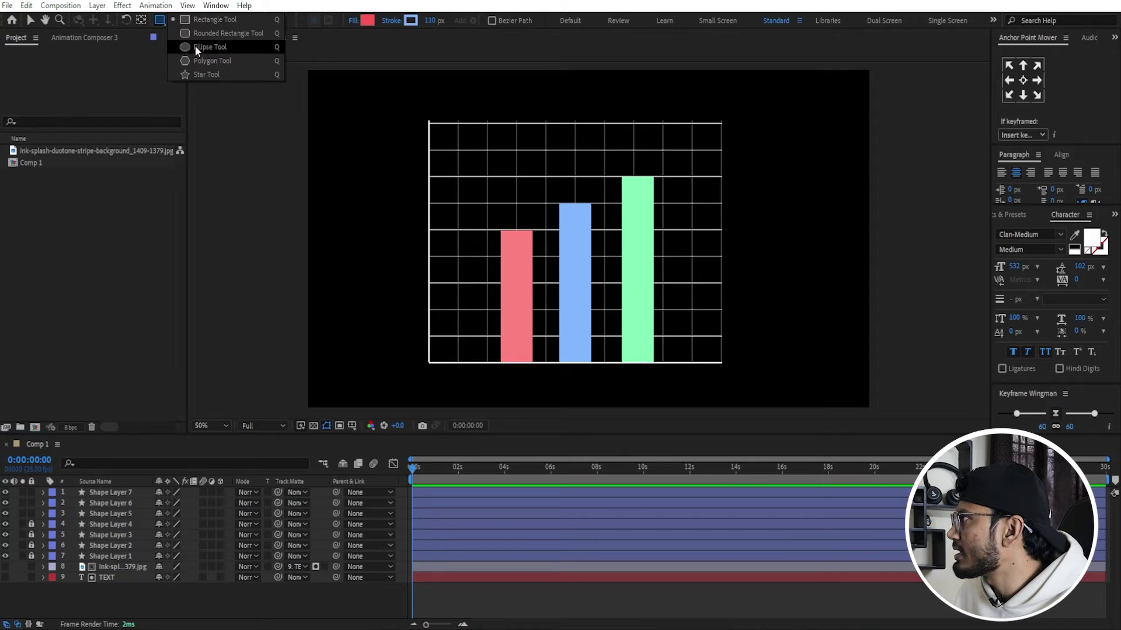
Draw a circle below the pink bar and set its stroke width to 0 px, leaving a red dot.
left_click_drag(498, 364, 536, 403)
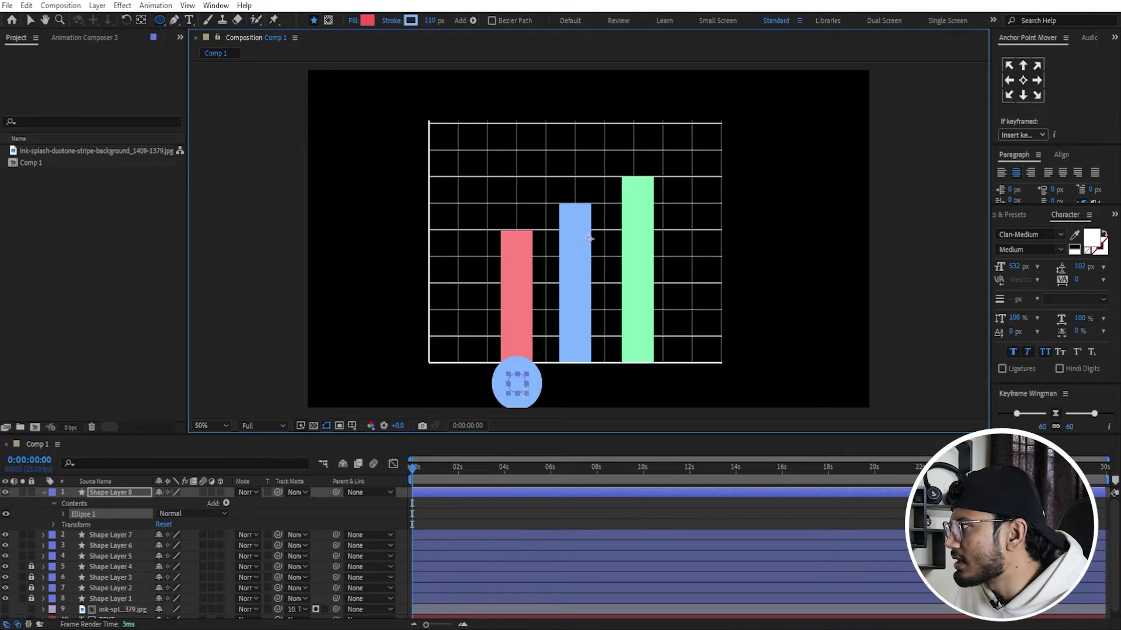
left_click_drag(428, 20, 374, 20)
key("v")
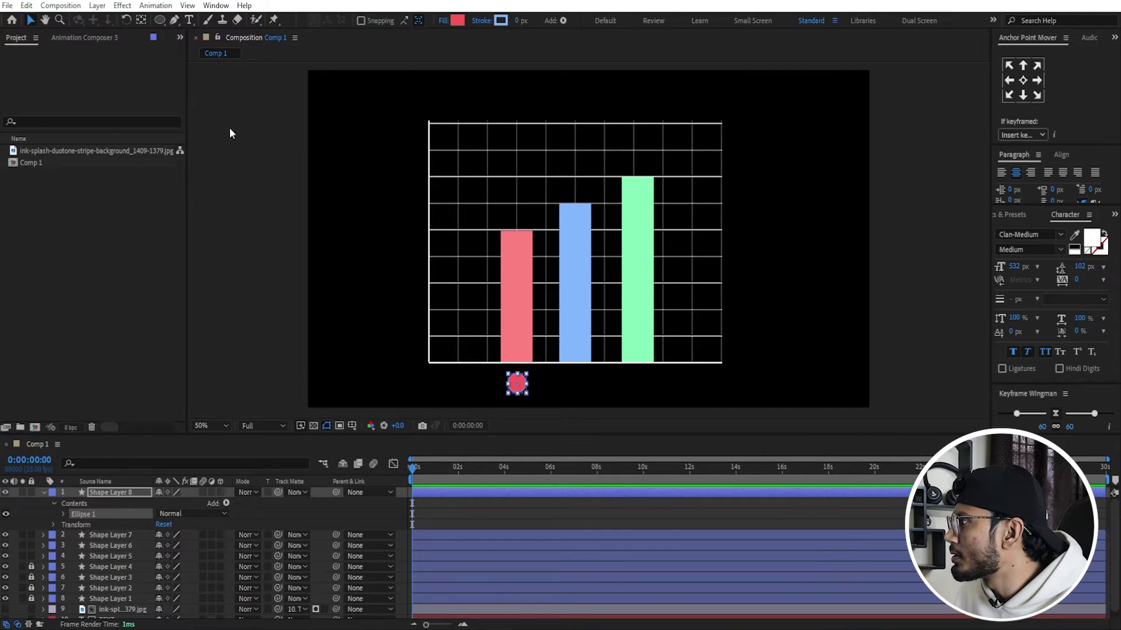
left_click(541, 502)
Set the red dot's Scale to 152% and reselect the dot.
left_click(538, 487)
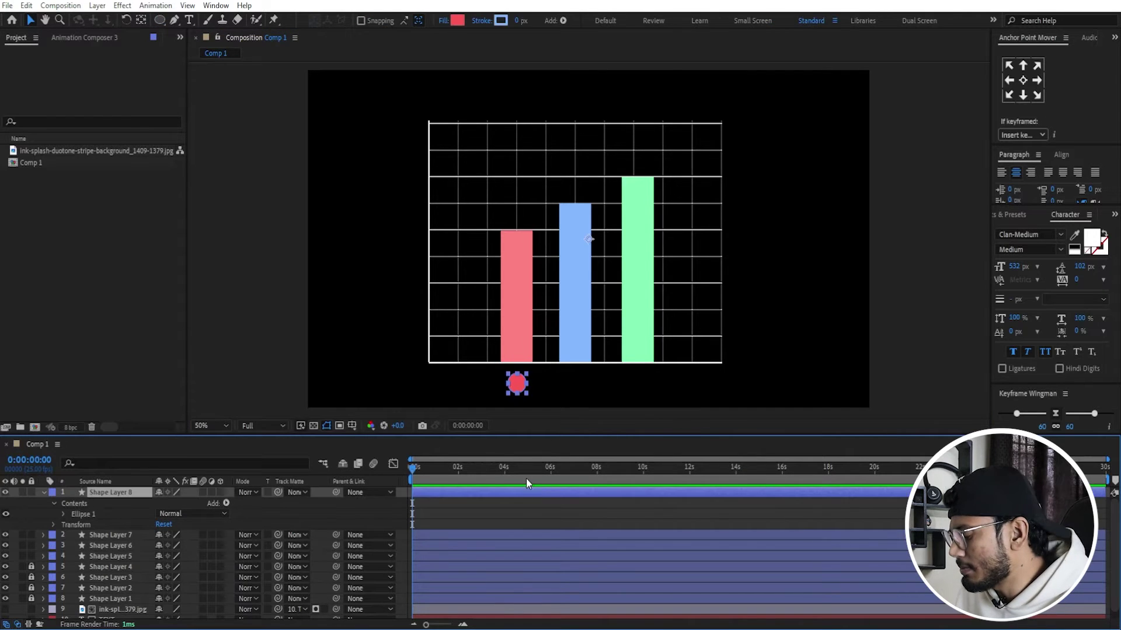
key("s")
left_click_drag(171, 502, 176, 503)
key("ctrl+z")
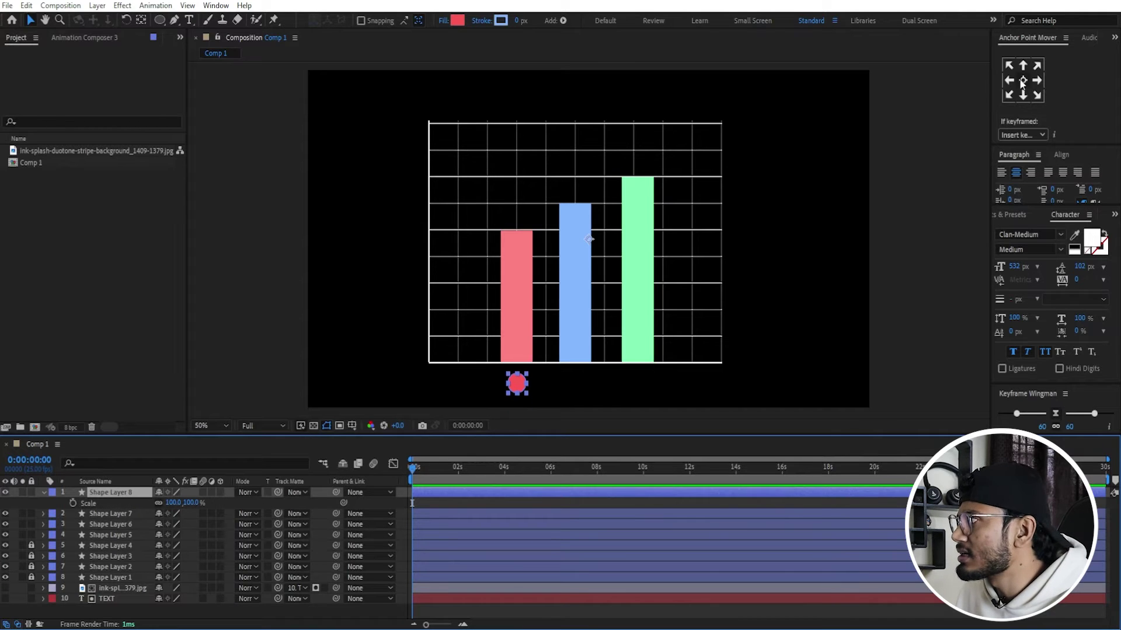
left_click(173, 503)
type("152")
key("Return")
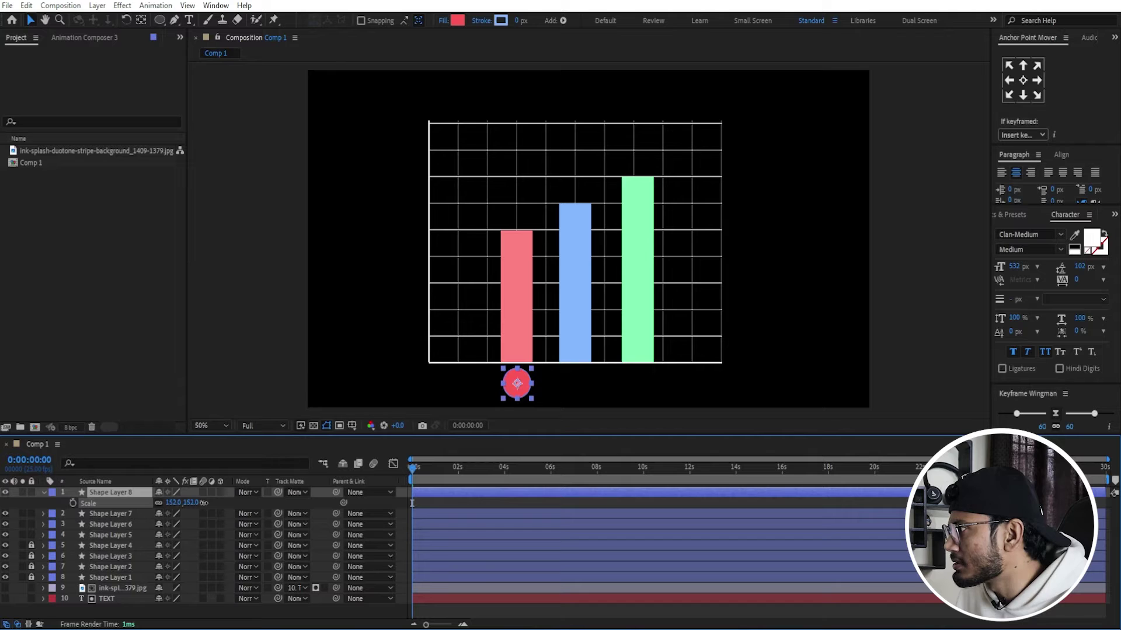
left_click(507, 501)
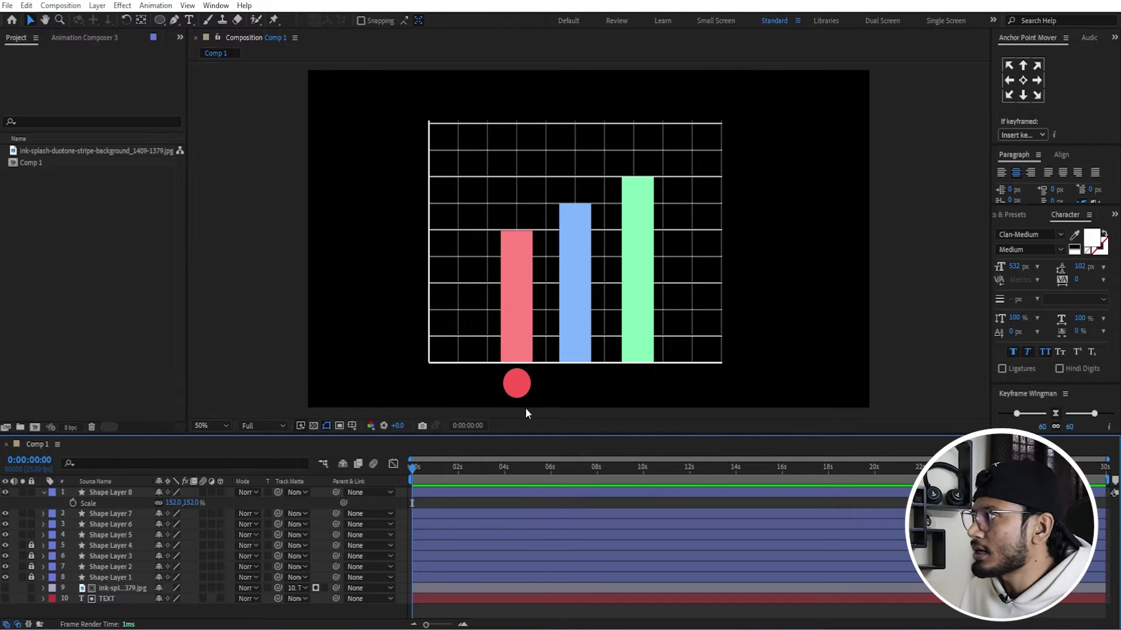
left_click(116, 589)
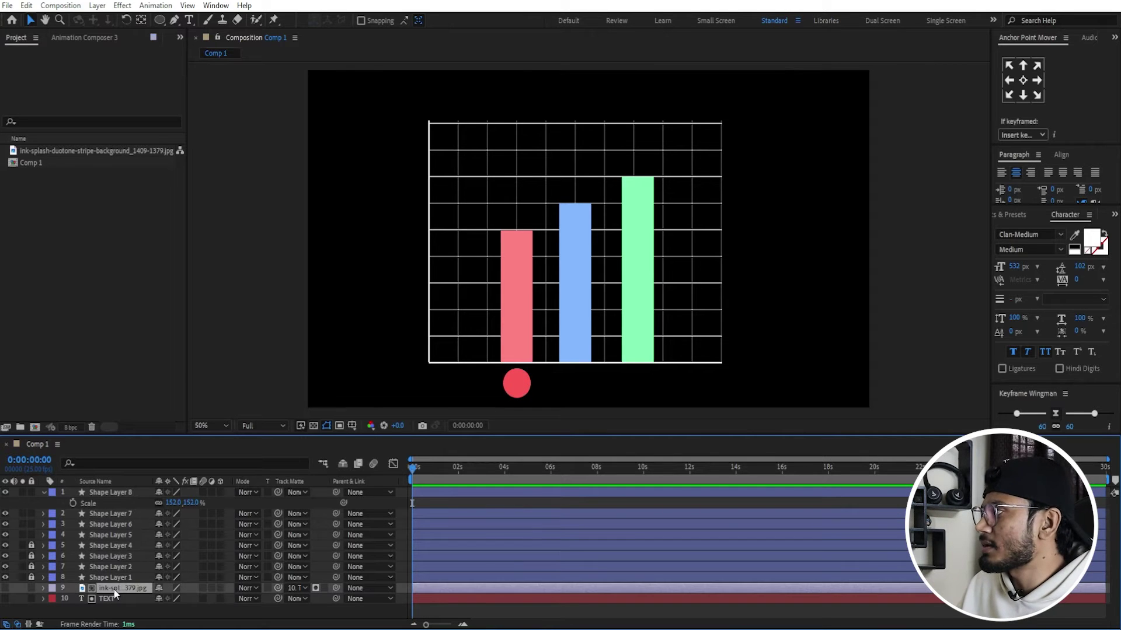
left_click(500, 387)
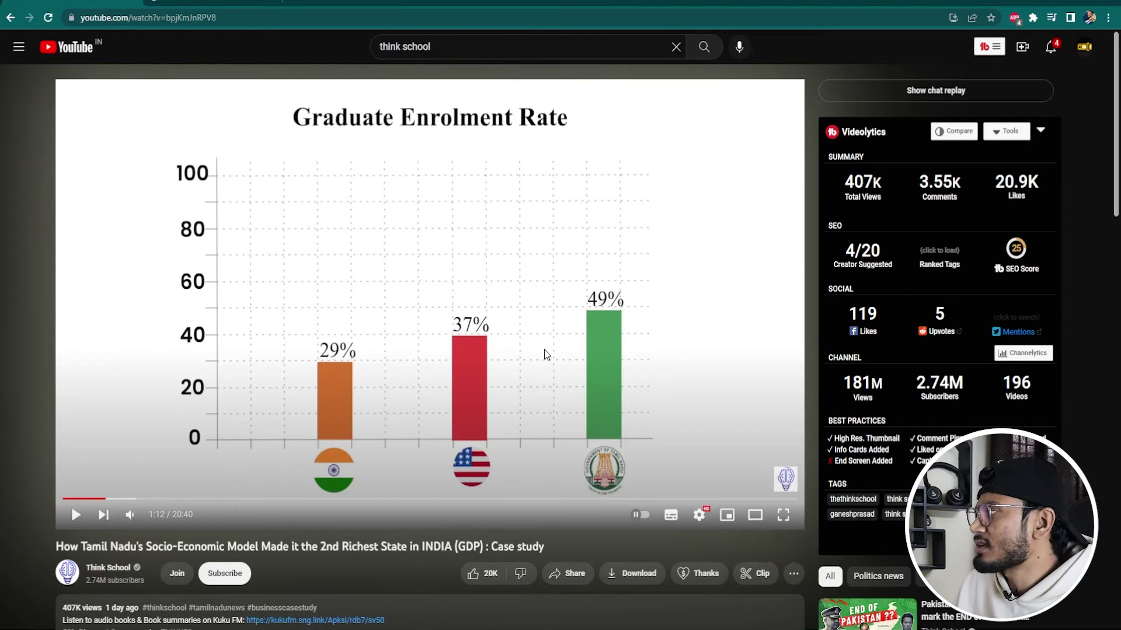
left_click(540, 357)
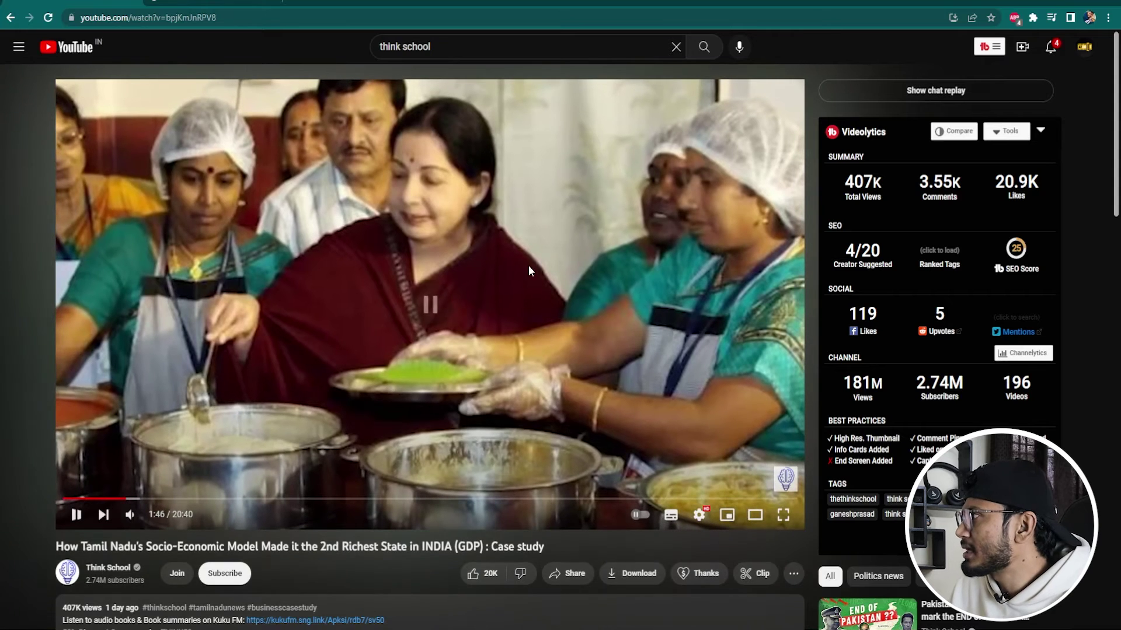
Pause, resume and pause the reference video again past its enrolment bar chart.
left_click(446, 359)
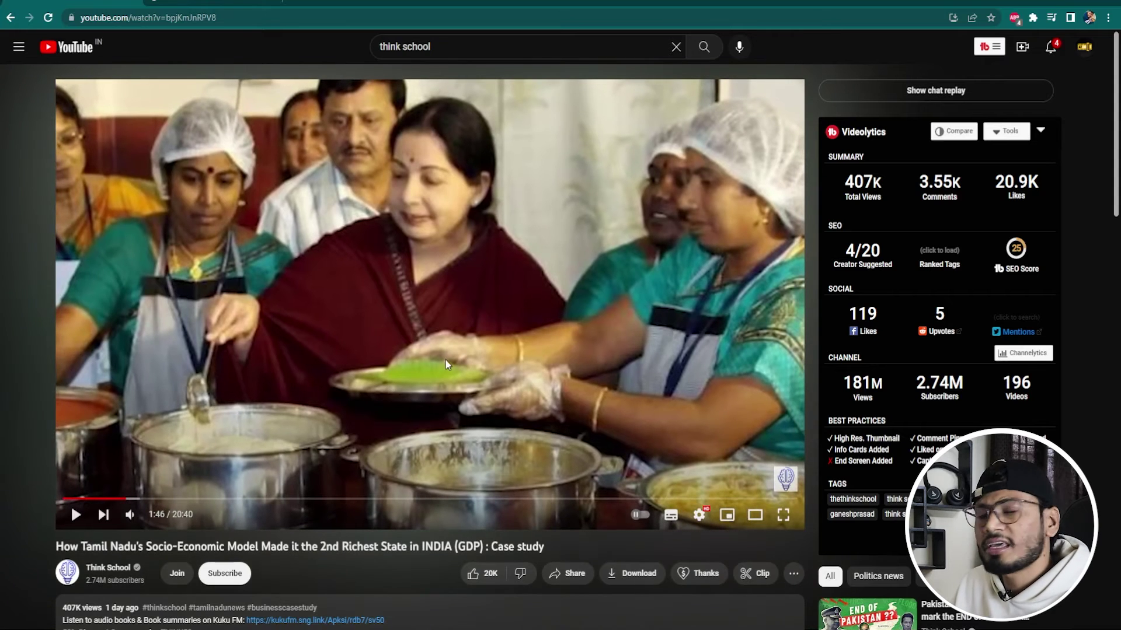
left_click(472, 339)
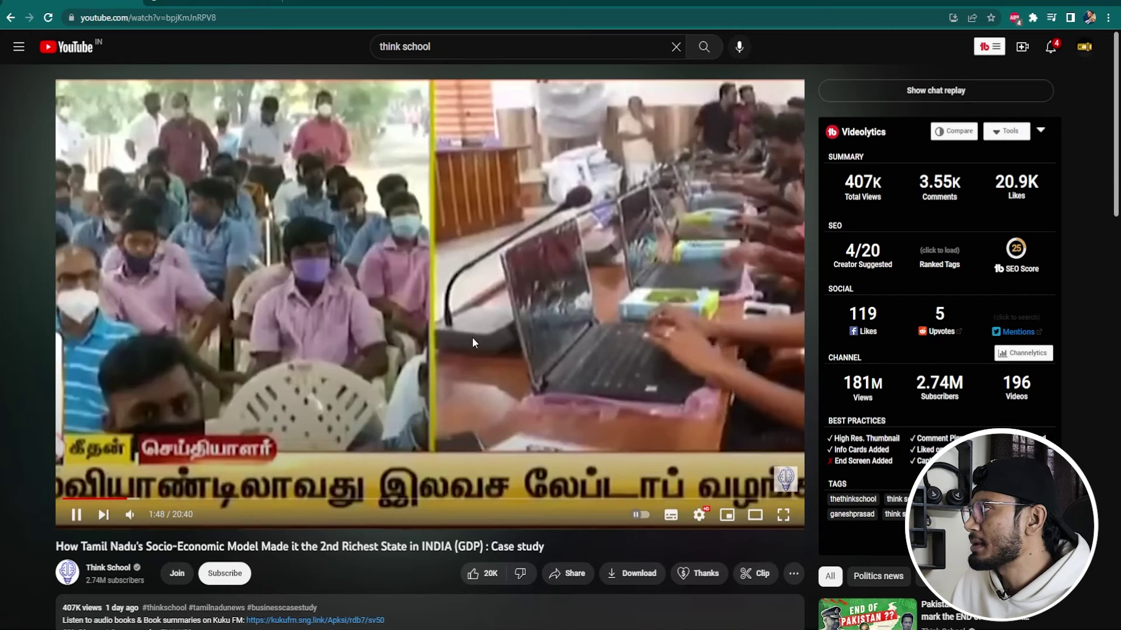
left_click(467, 297)
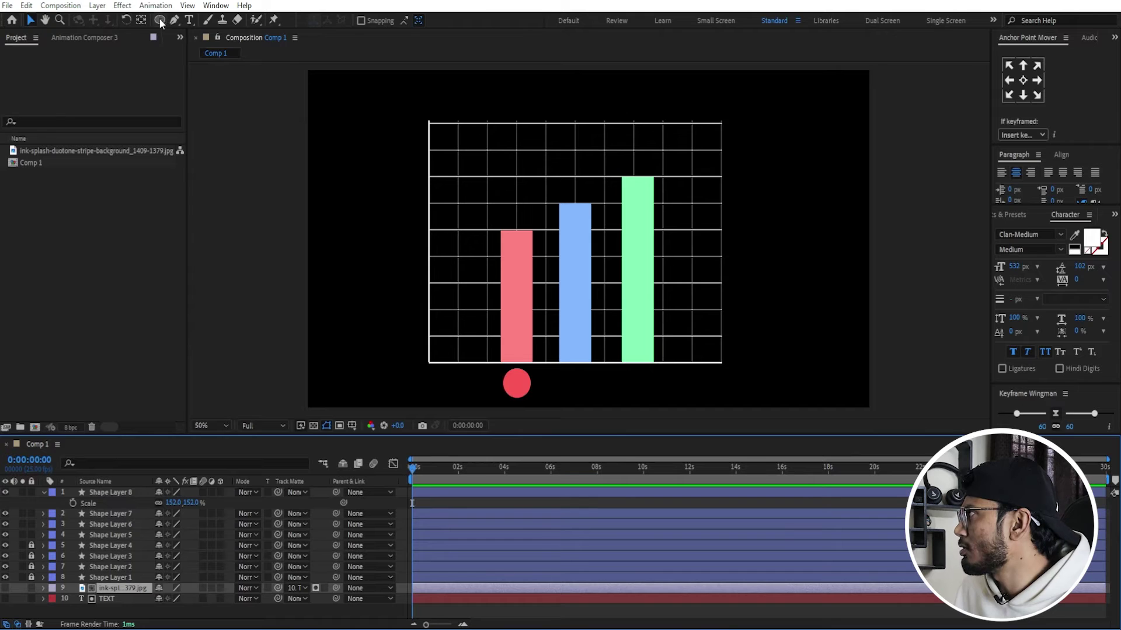
Draw a rectangle at the composition's top-left with the Rectangle tool.
left_click_drag(162, 21, 198, 21)
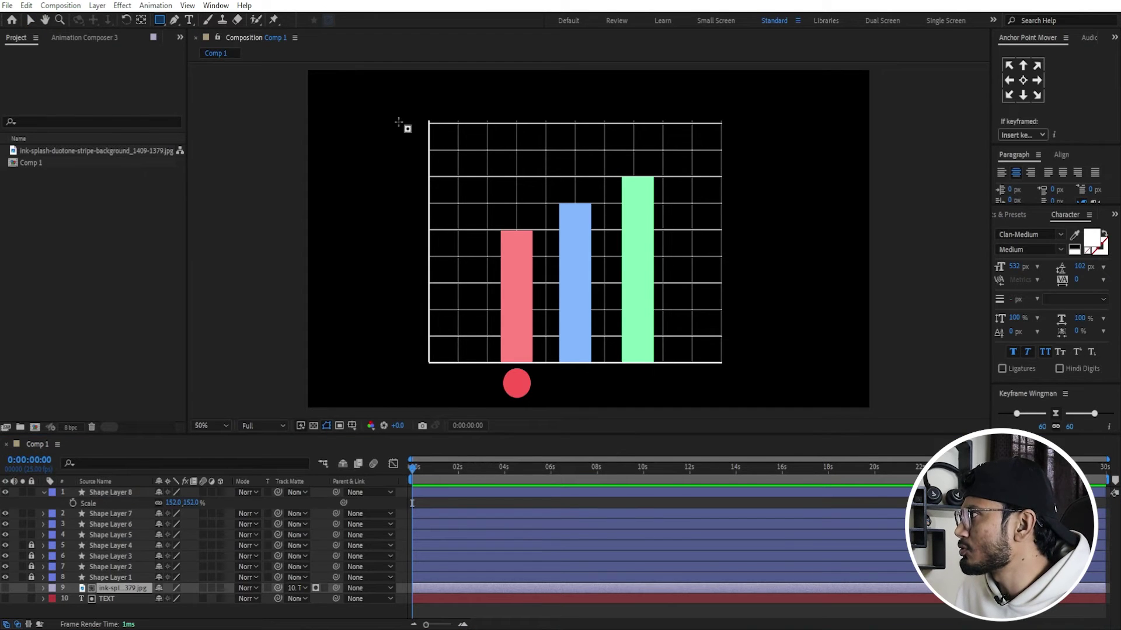
left_click(565, 503)
left_click(109, 560)
left_click_drag(352, 133, 441, 195)
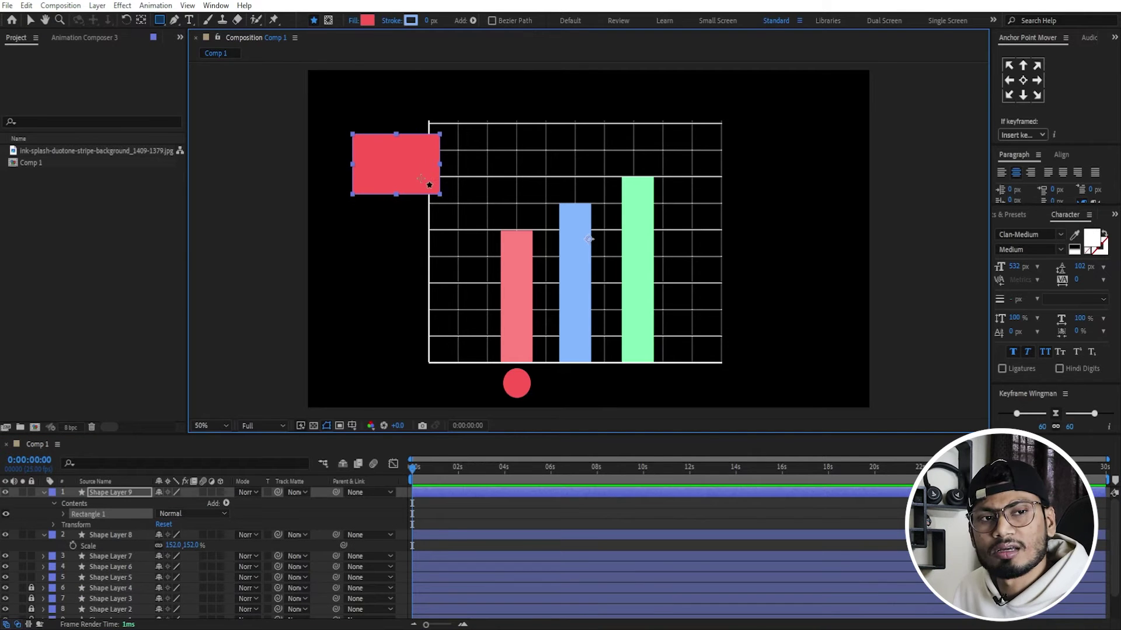
Give the rectangle no fill and a 9 px stroke.
left_click(353, 21)
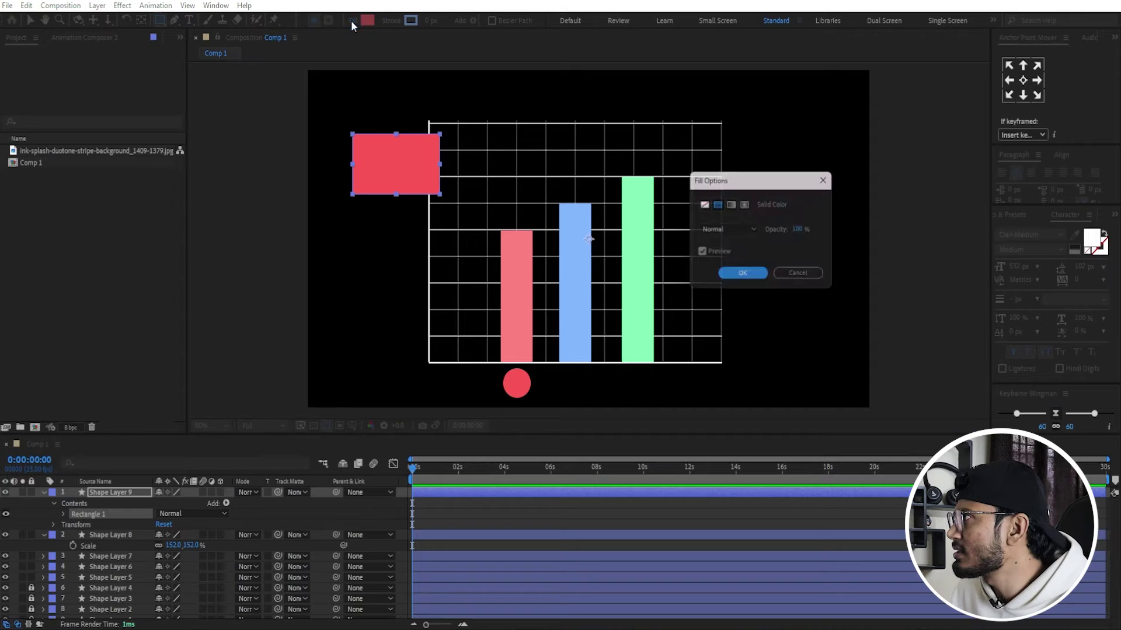
left_click(704, 205)
left_click(744, 276)
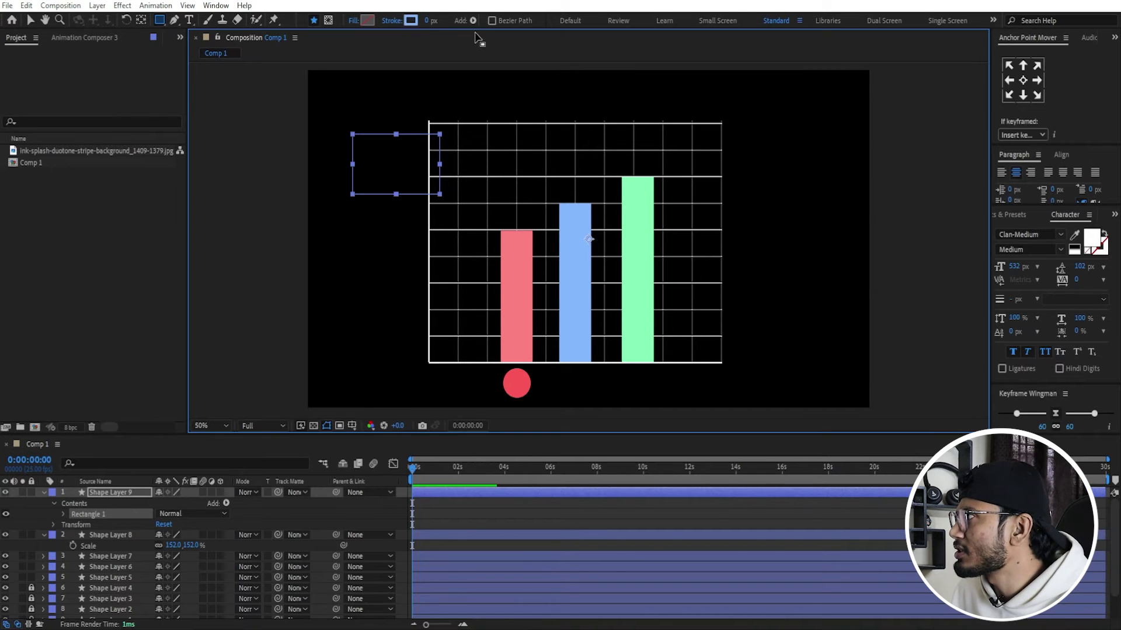
left_click_drag(430, 21, 436, 21)
left_click(431, 21)
Add Trim Paths to the rectangle's shape layer.
left_click(29, 20)
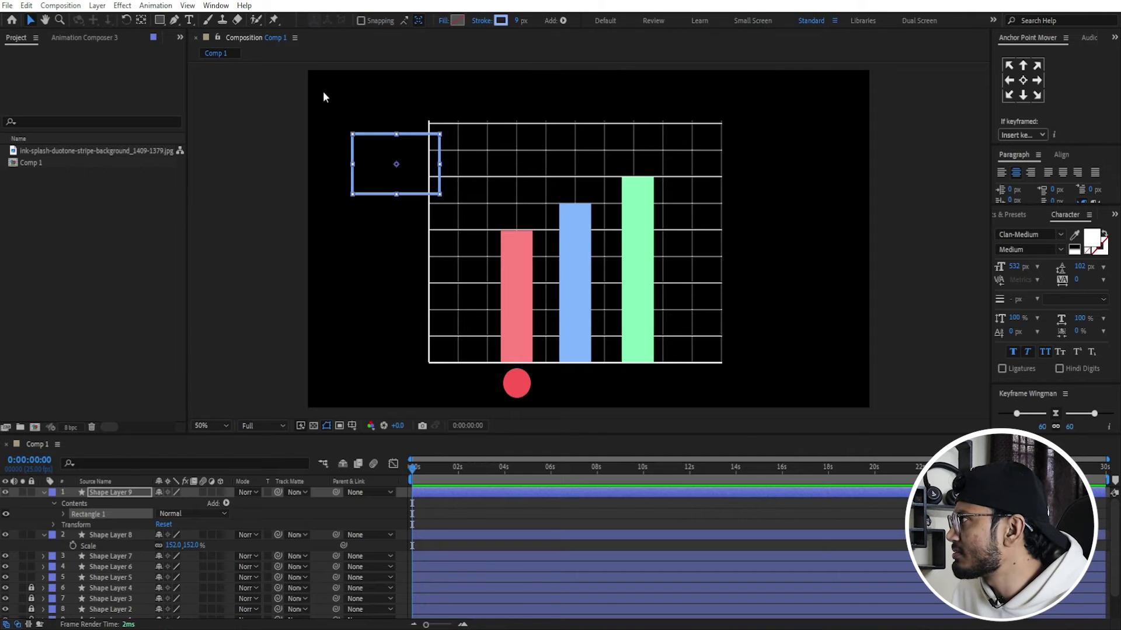
left_click(473, 66)
left_click(446, 495)
left_click(427, 494)
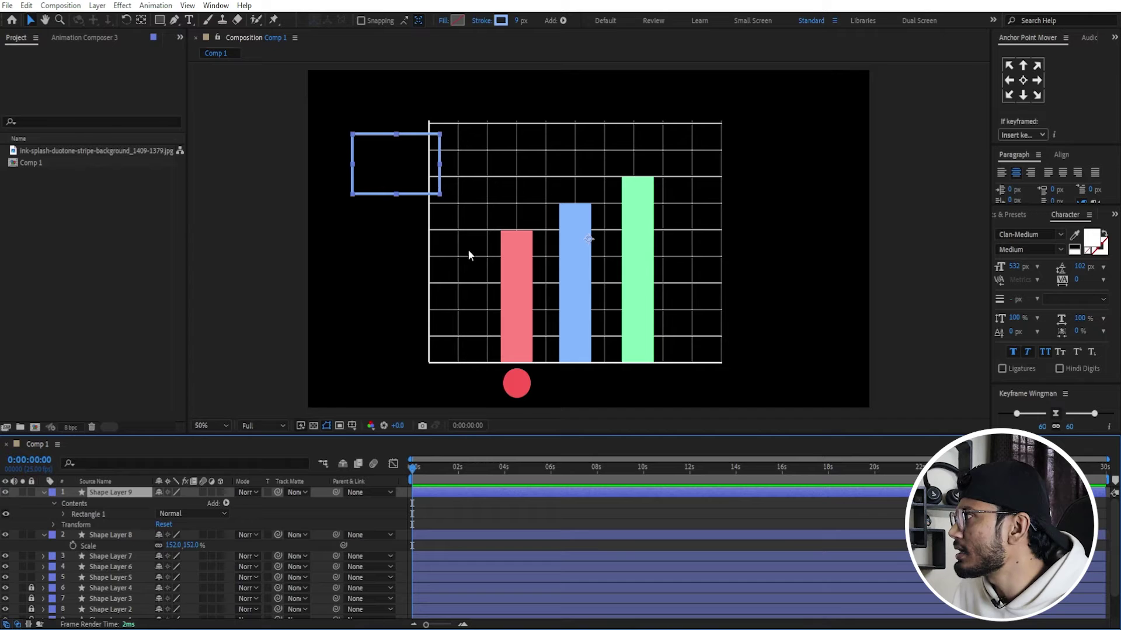
left_click(563, 21)
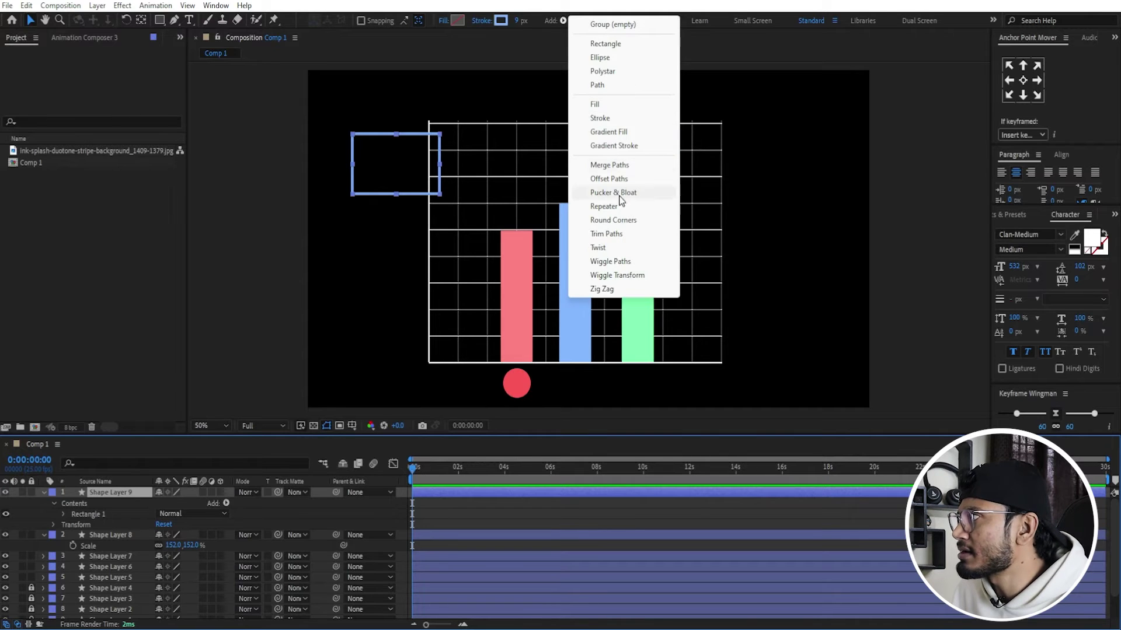
left_click(614, 235)
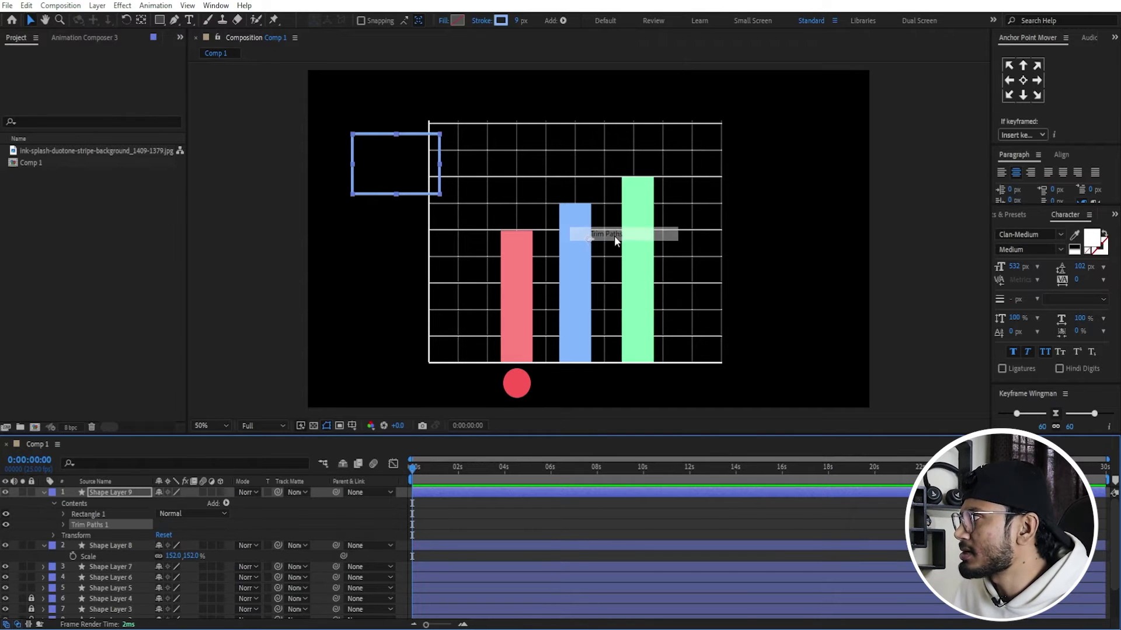
Keyframe Trim Paths End from 0% at the start to 100% at 2 seconds.
left_click(64, 526)
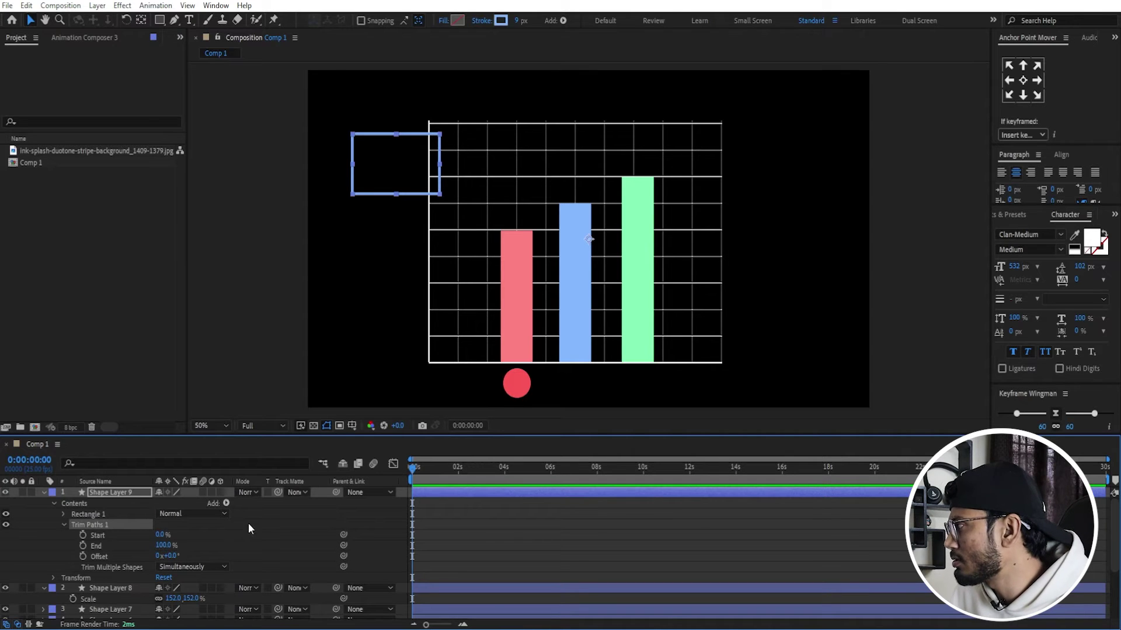
left_click(82, 545)
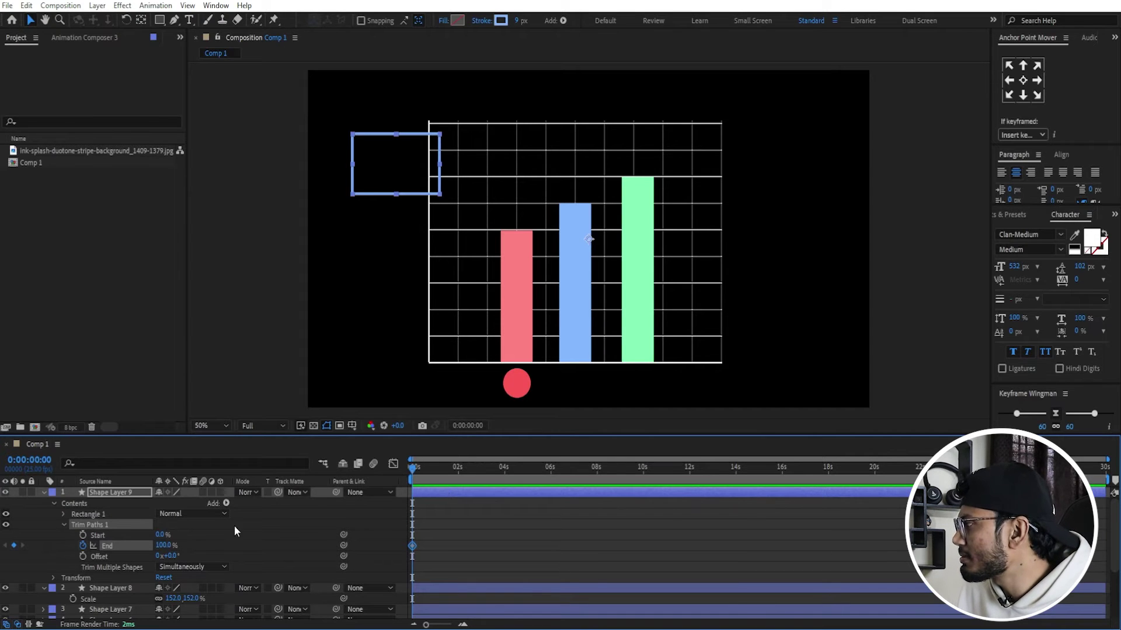
type("0")
key("Return")
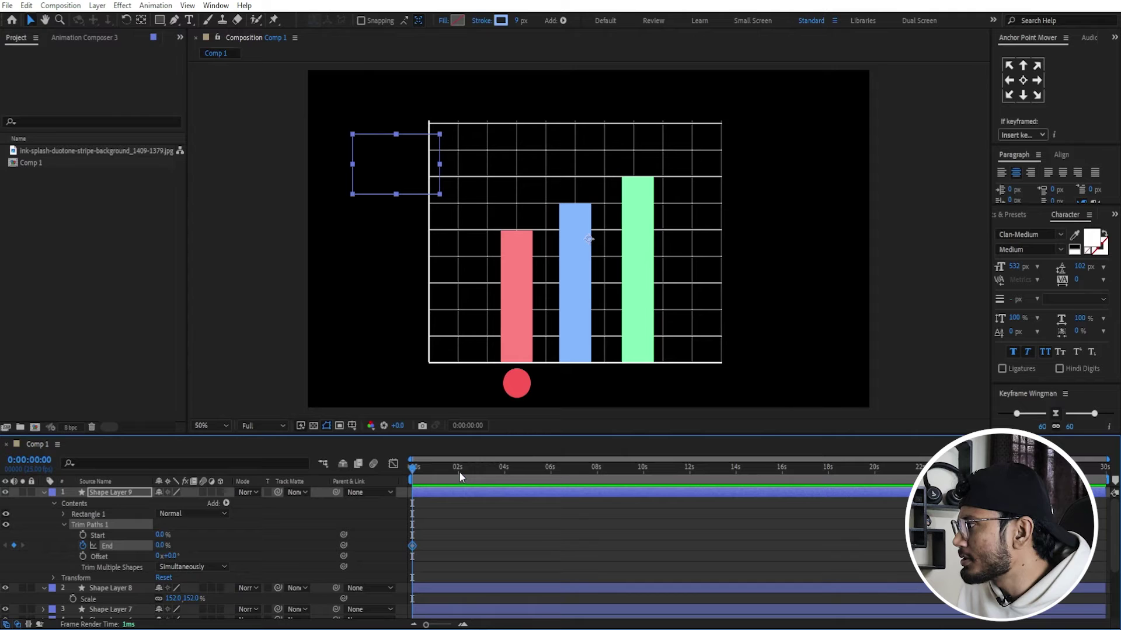
left_click(458, 474)
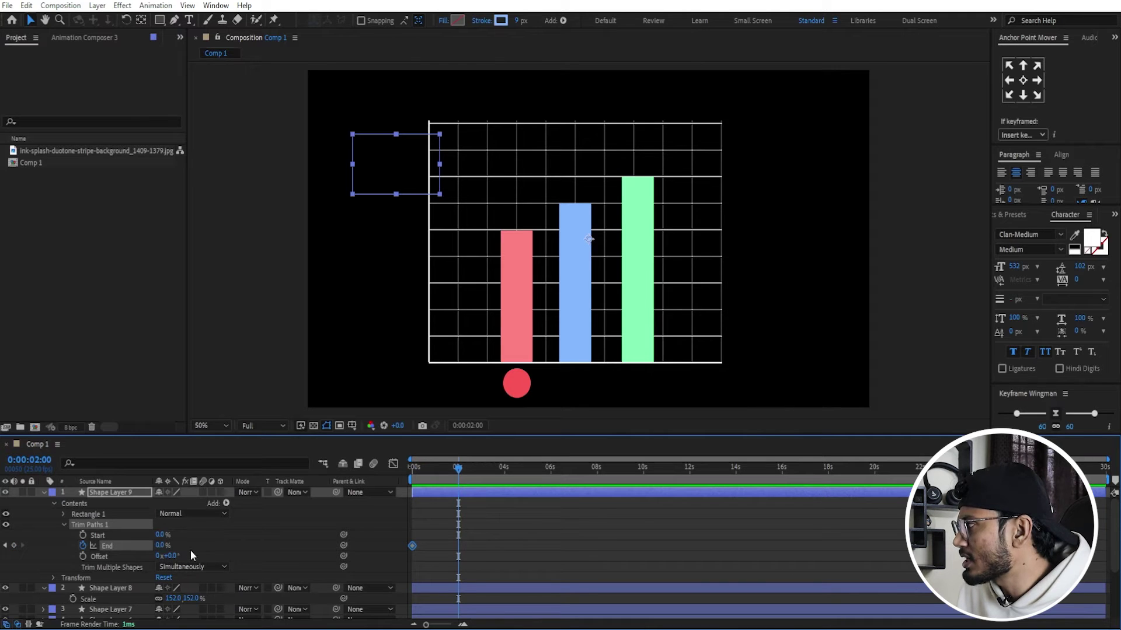
left_click_drag(163, 547, 235, 546)
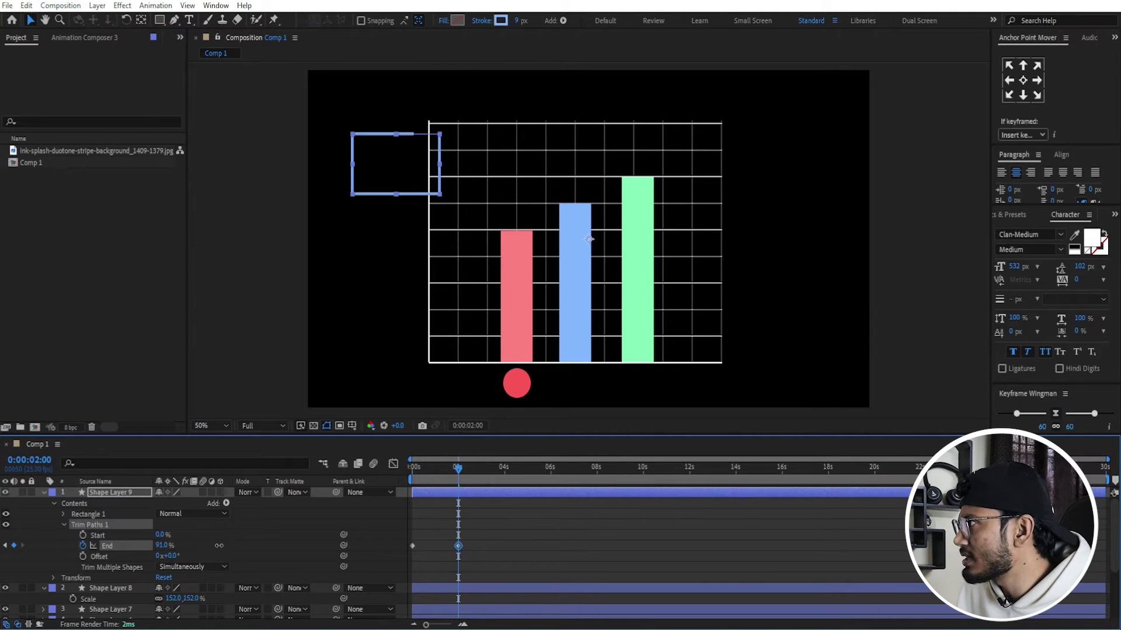
left_click_drag(458, 470, 434, 474)
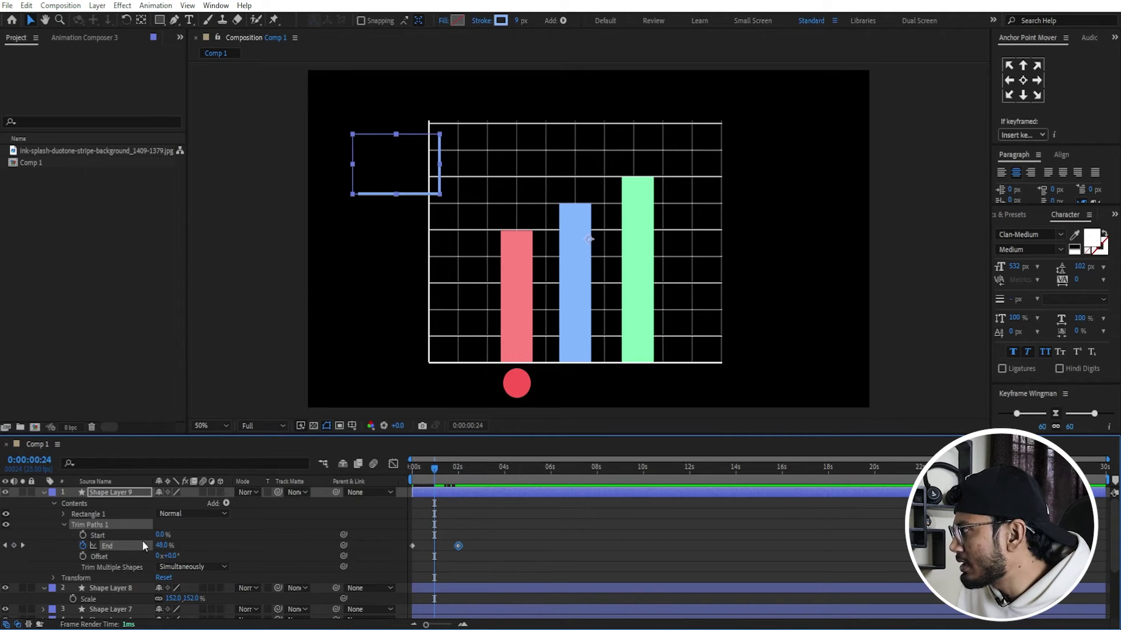
Keyframe Trim Paths Start from 0% to 100% around 3 seconds, then preview the animation.
left_click(82, 535)
left_click_drag(478, 478, 485, 476)
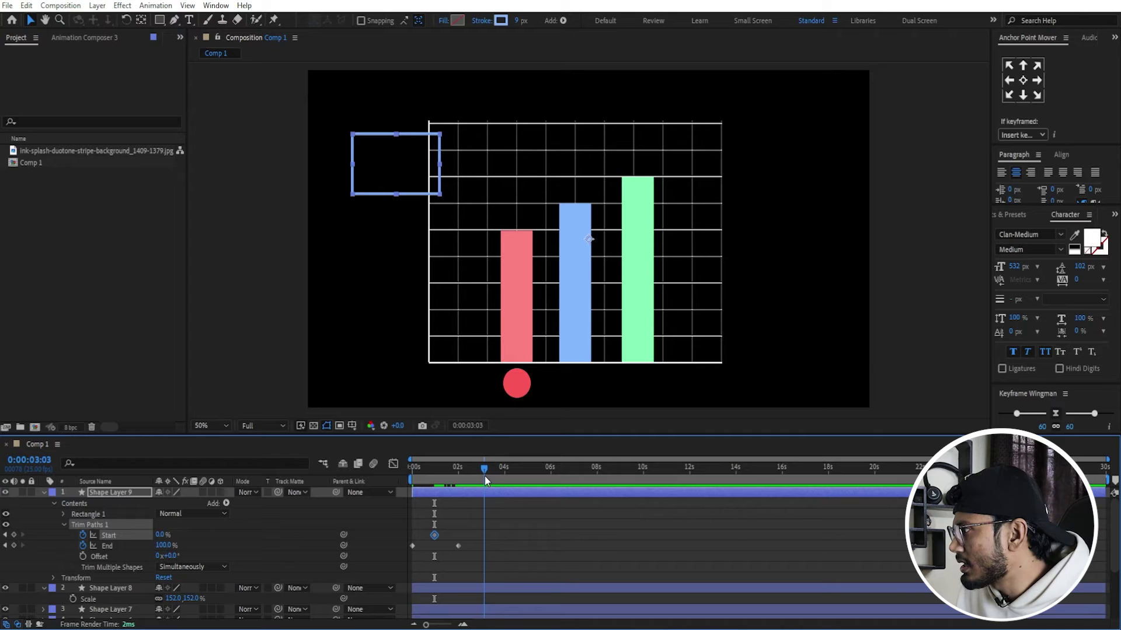
left_click_drag(158, 535, 247, 535)
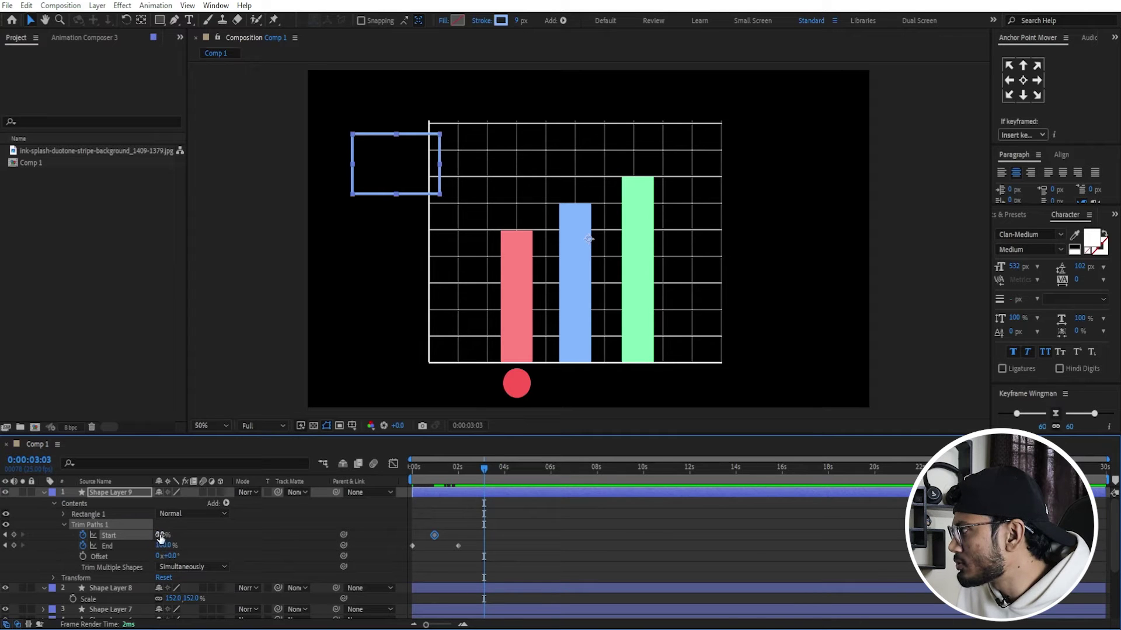
left_click_drag(467, 472, 341, 467)
key("space")
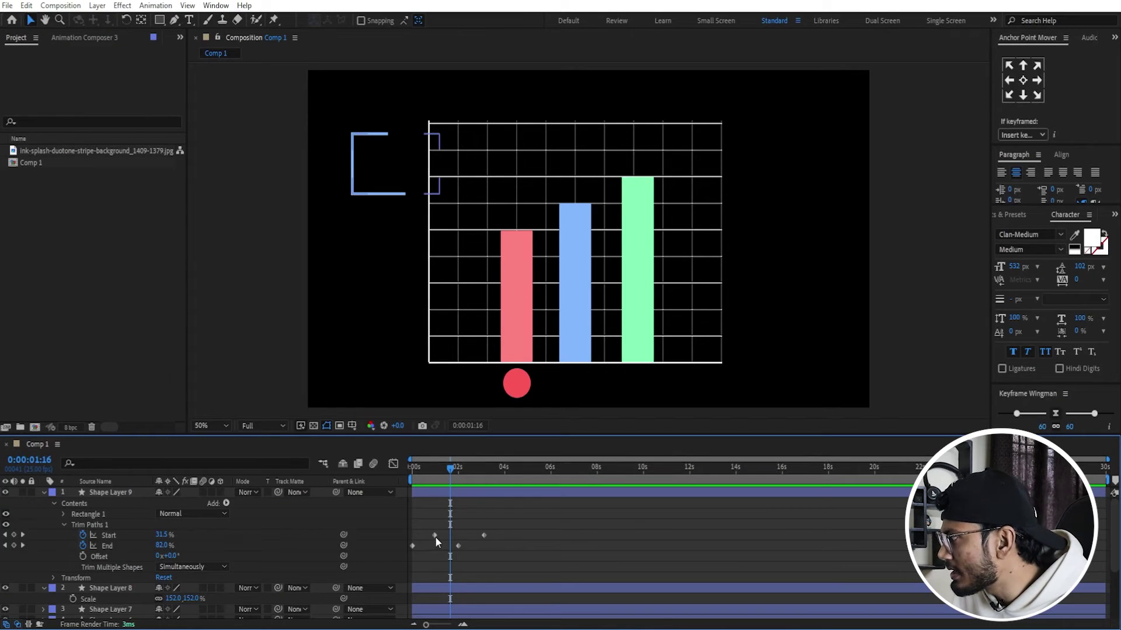
Retime the Trim Paths Start keyframes so the erase follows sooner, scrubbing to check.
mouse_move(435, 537)
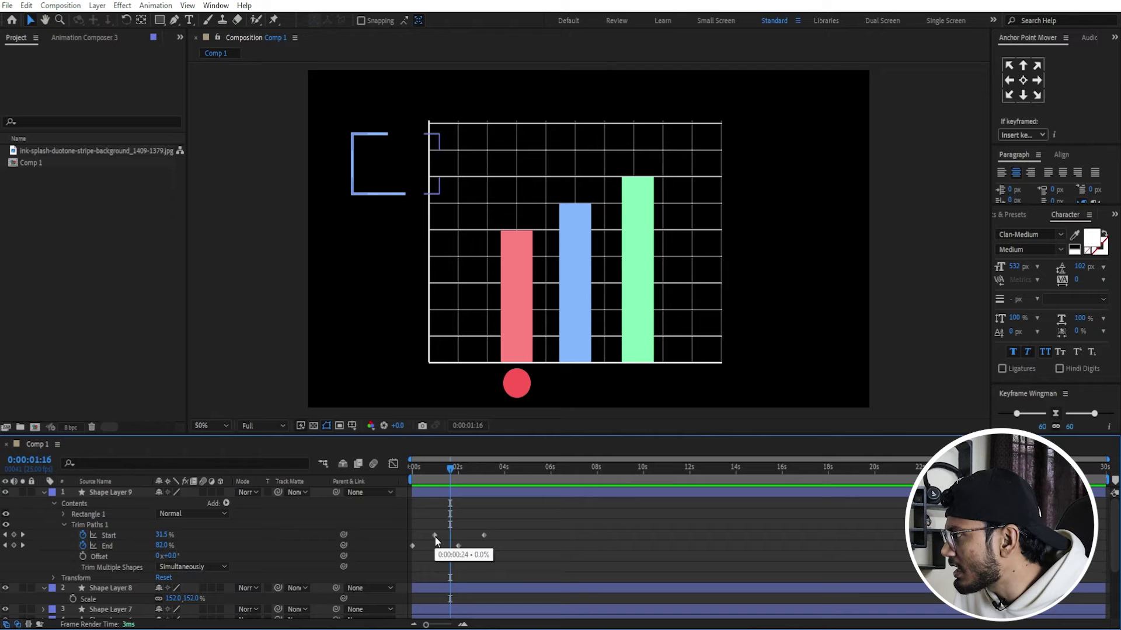
mouse_move(434, 536)
left_mouse_down()
mouse_move(499, 535)
mouse_move(437, 546)
mouse_move(508, 547)
mouse_move(475, 535)
left_mouse_up()
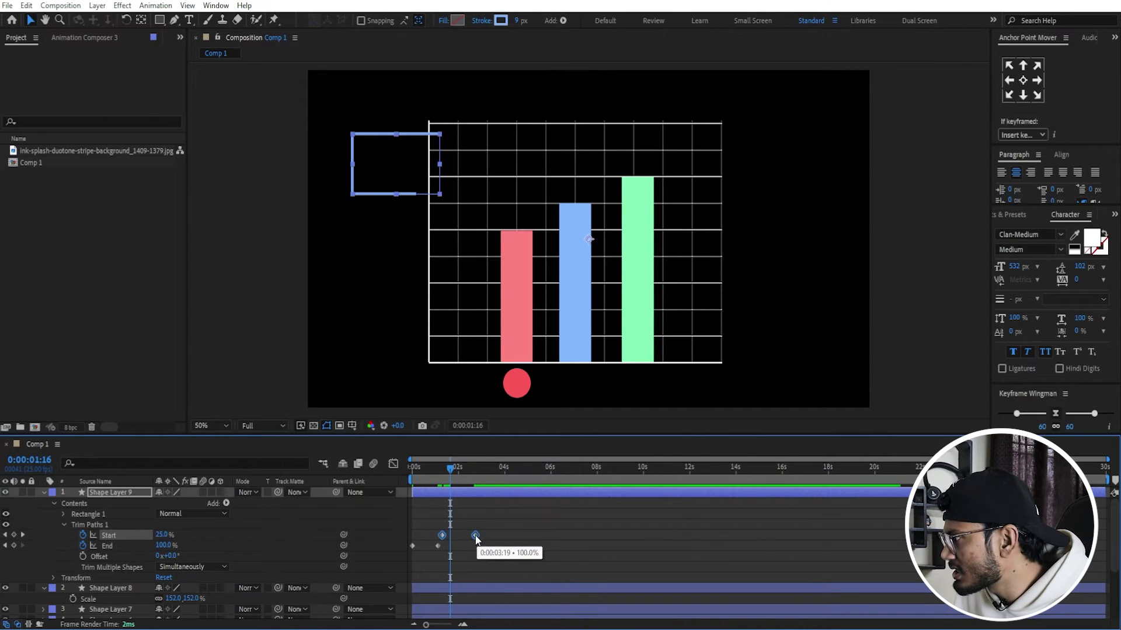
left_click_drag(476, 536, 468, 535)
left_click(467, 541)
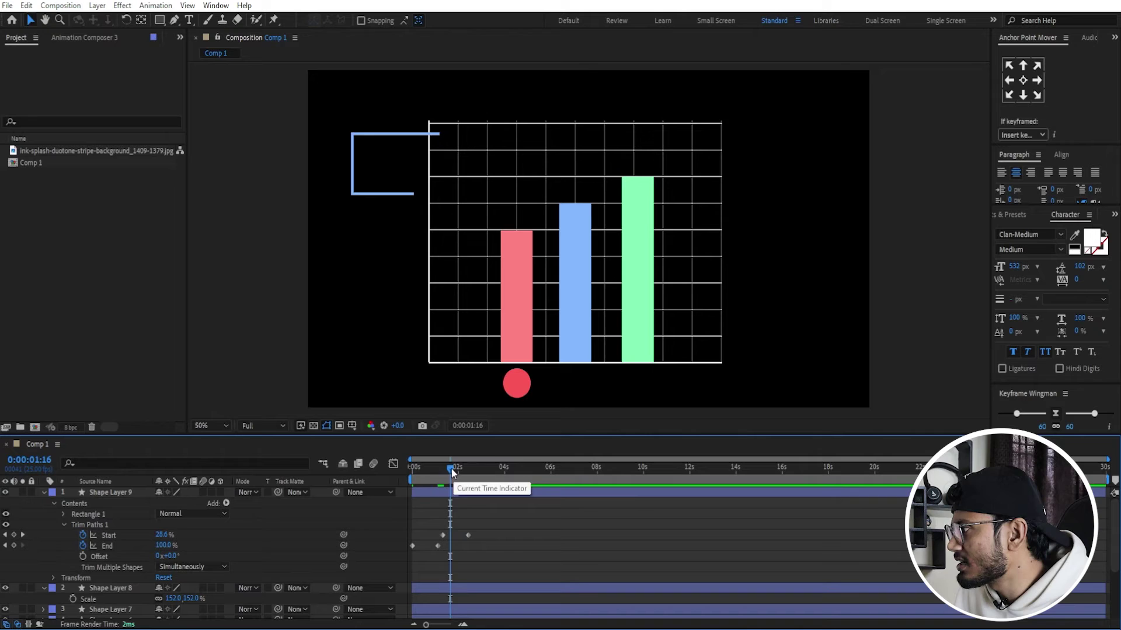
mouse_move(451, 468)
left_mouse_down()
mouse_move(413, 468)
mouse_move(443, 476)
left_mouse_up()
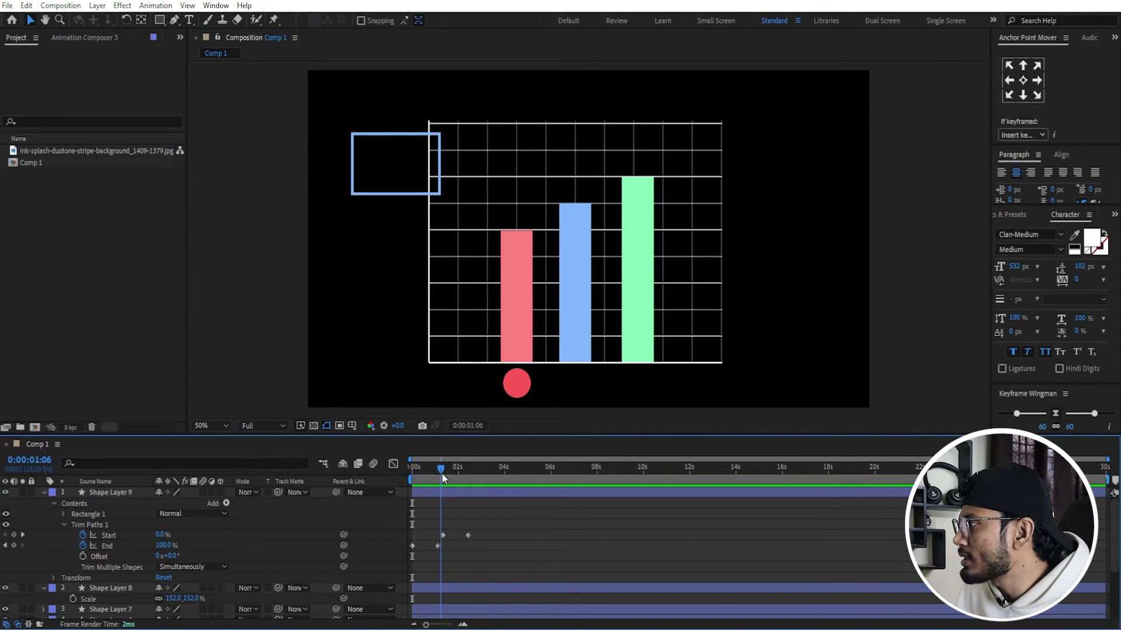
left_click_drag(442, 474, 470, 479)
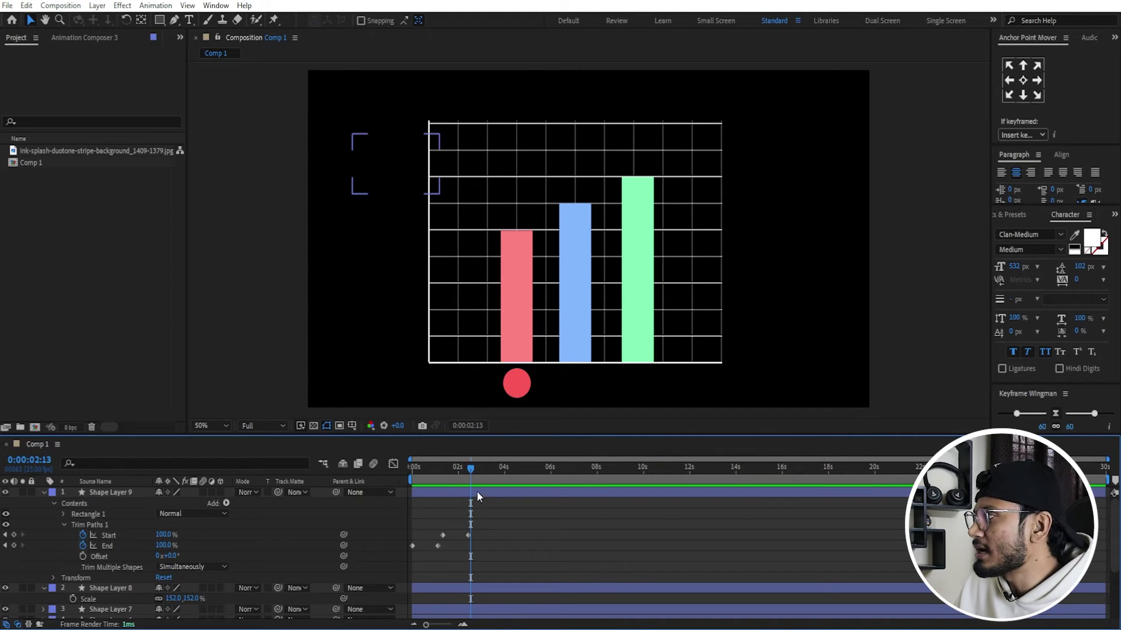
key("Page_Up")
key("Page_Up")
key("Page_Up")
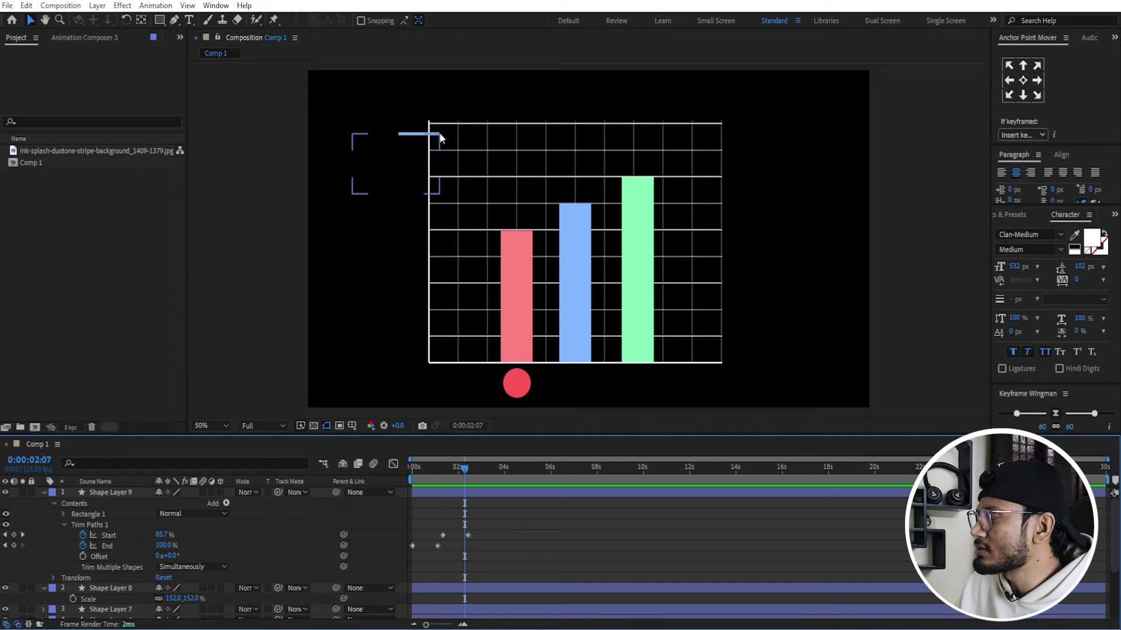
Scrub the Trim Paths Offset value to shift the rectangle's trimmed stroke.
left_click_drag(175, 557, 191, 557)
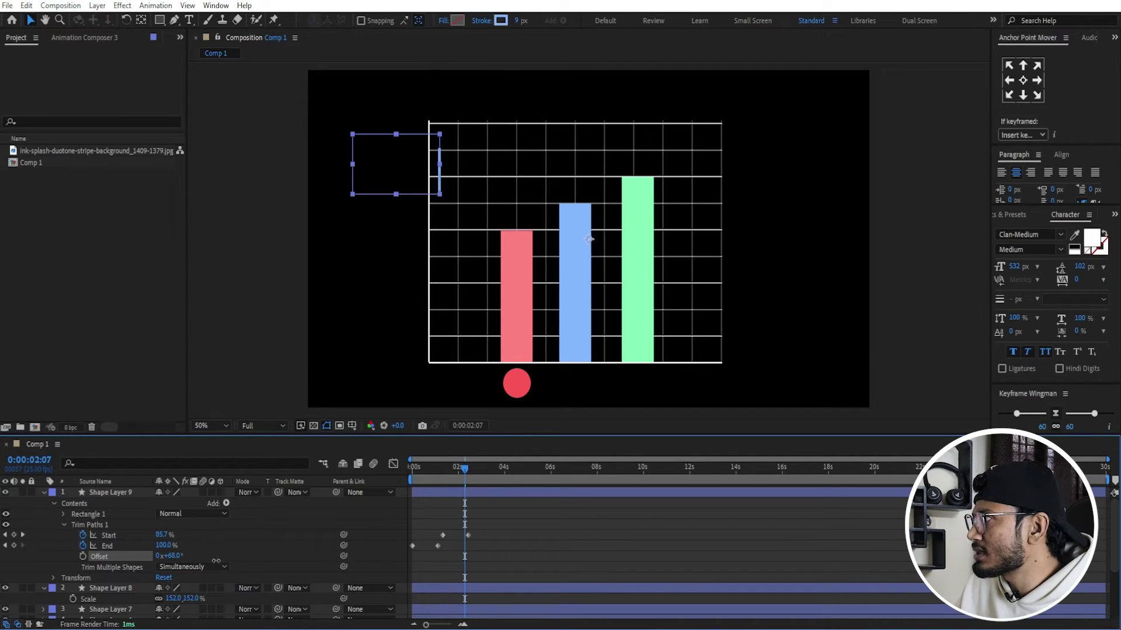
left_click(547, 564)
left_click_drag(468, 471, 444, 474)
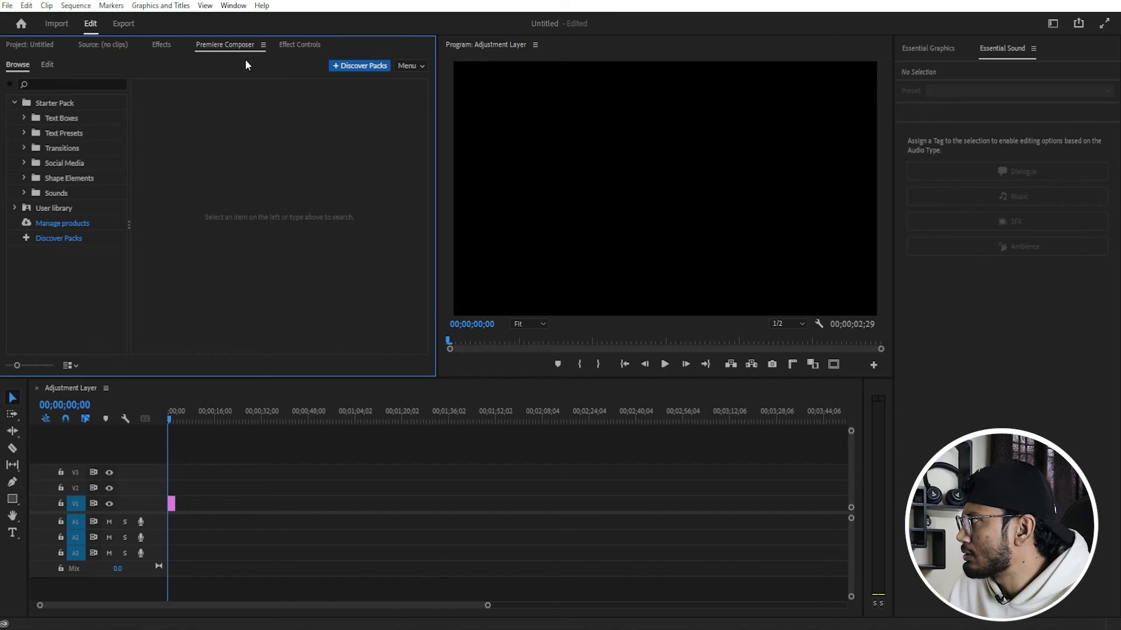
Place the 1-Line Fill Text Box preset on V2 and lengthen the adjustment layer clip.
left_click(24, 118)
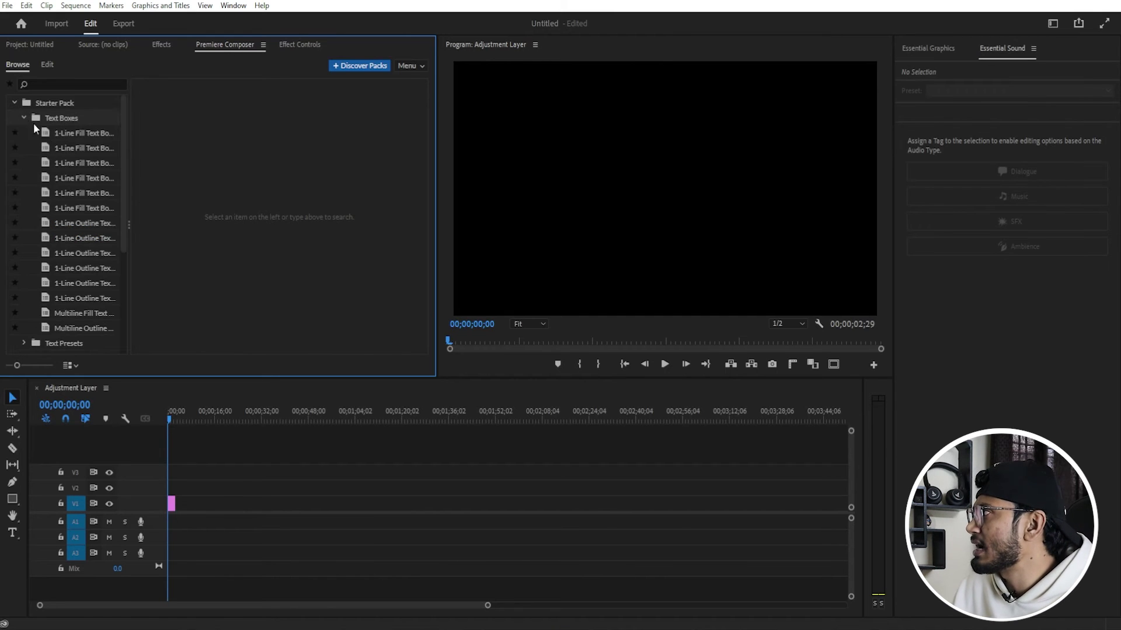
left_click_drag(69, 133, 175, 489)
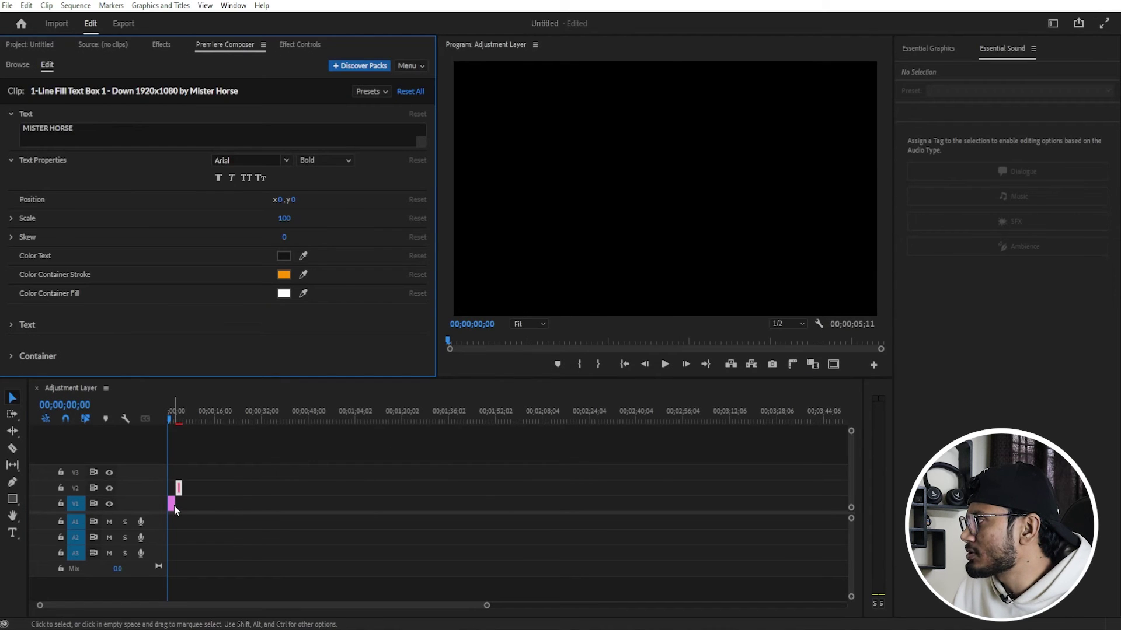
left_click_drag(175, 504, 279, 503)
Preview the MISTER HORSE title and collapse the Text Boxes folder.
left_click(174, 416)
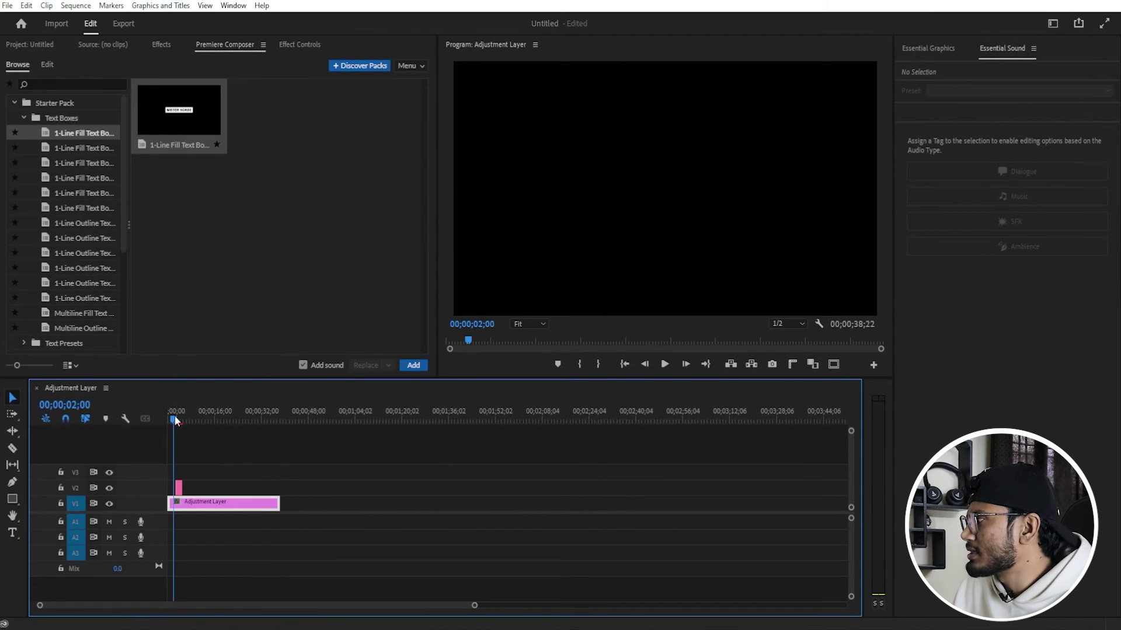
key("space")
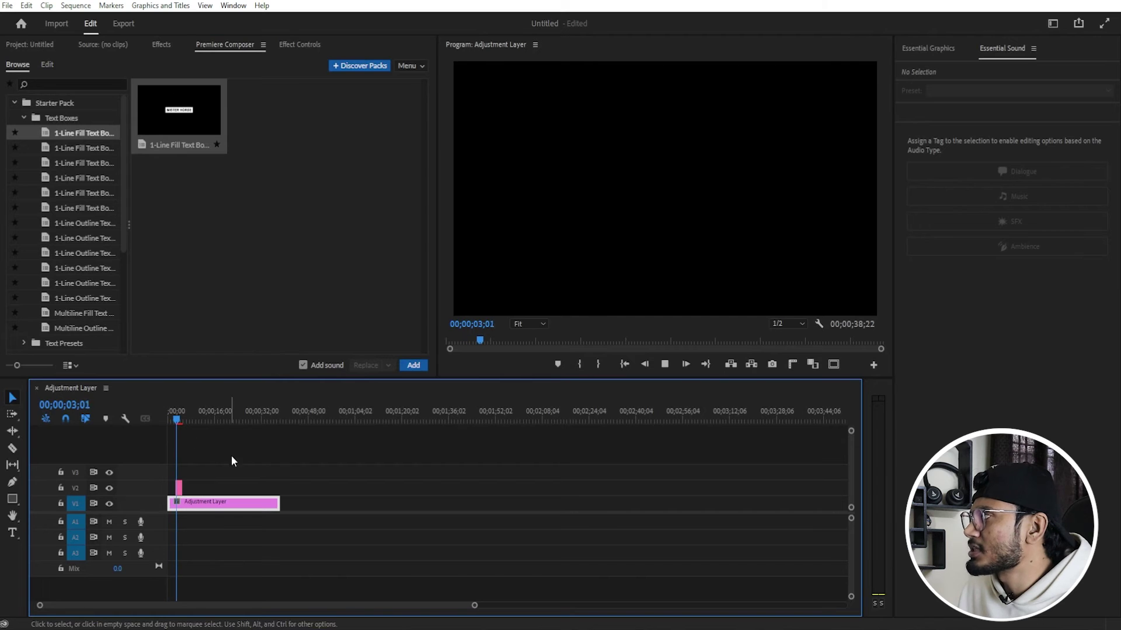
left_click(173, 419)
key("space")
key("space")
left_click(24, 119)
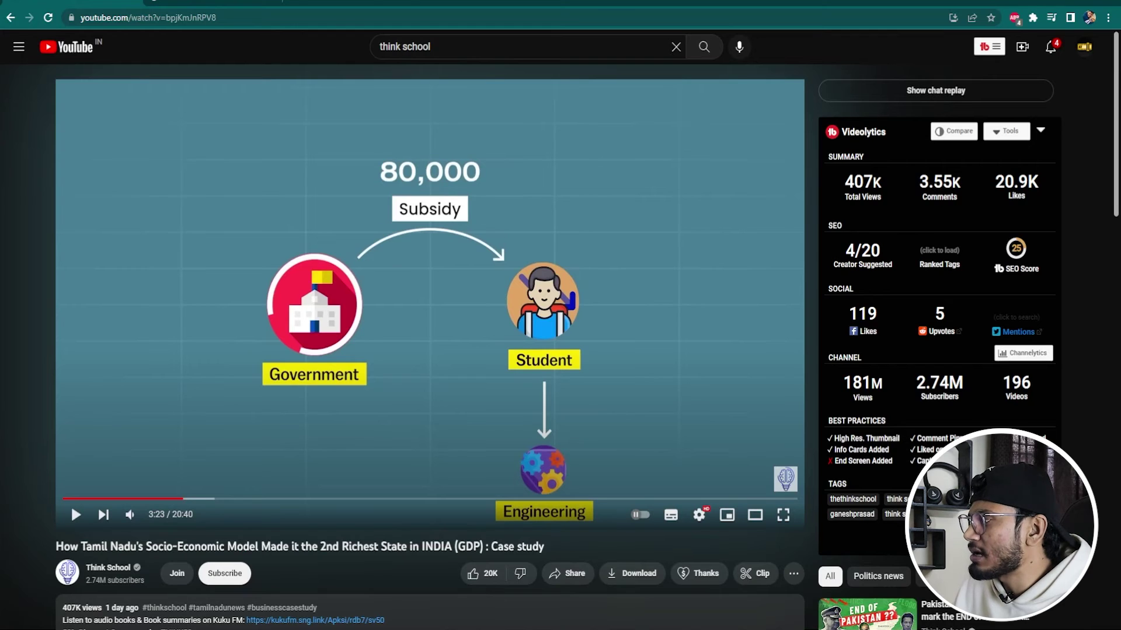
Place the Arrow Custom Path preset from Shape Elements onto track V3 in Premiere Pro.
left_click(633, 595)
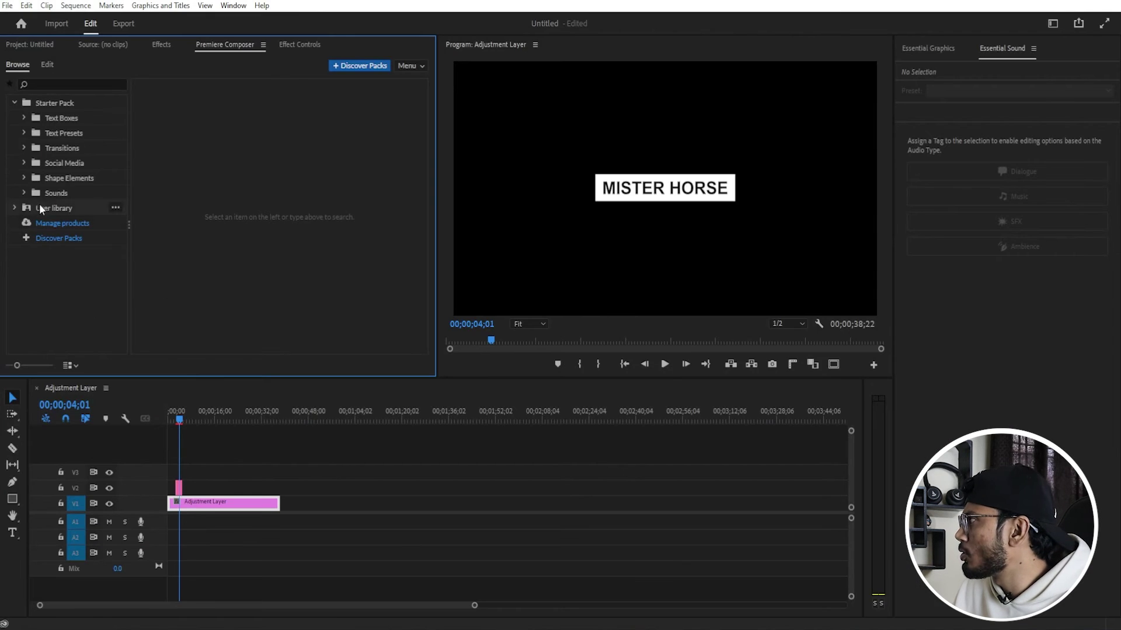
left_click(24, 177)
left_click(68, 176)
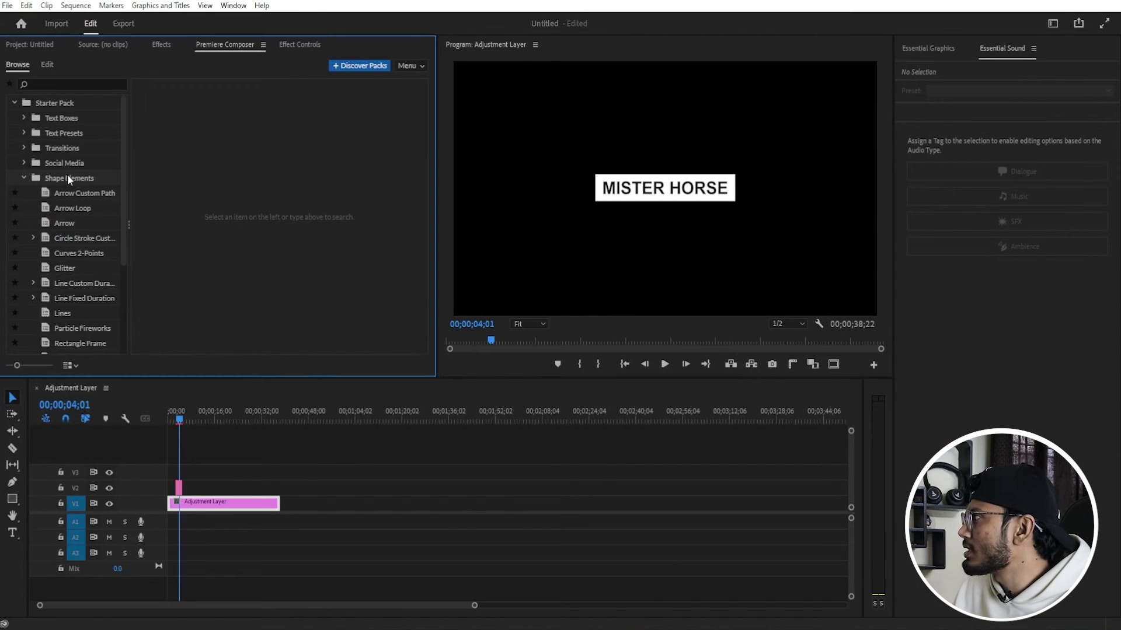
left_click_drag(174, 108, 187, 474)
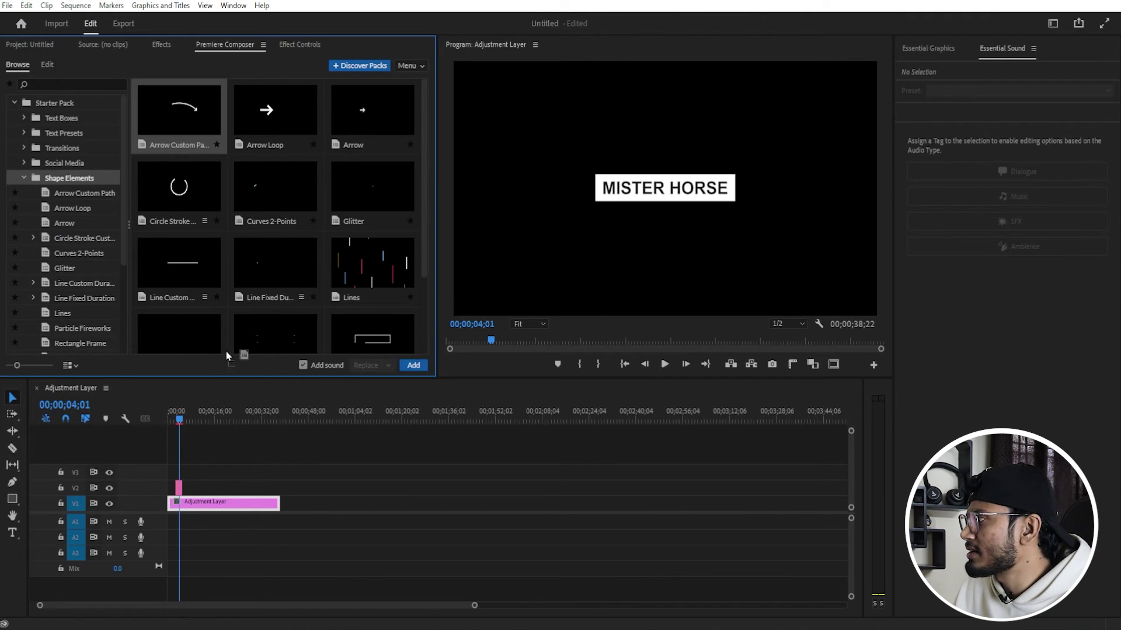
Fit the sequence in the timeline with \ and preview the curved arrow drawing on.
left_click(185, 418)
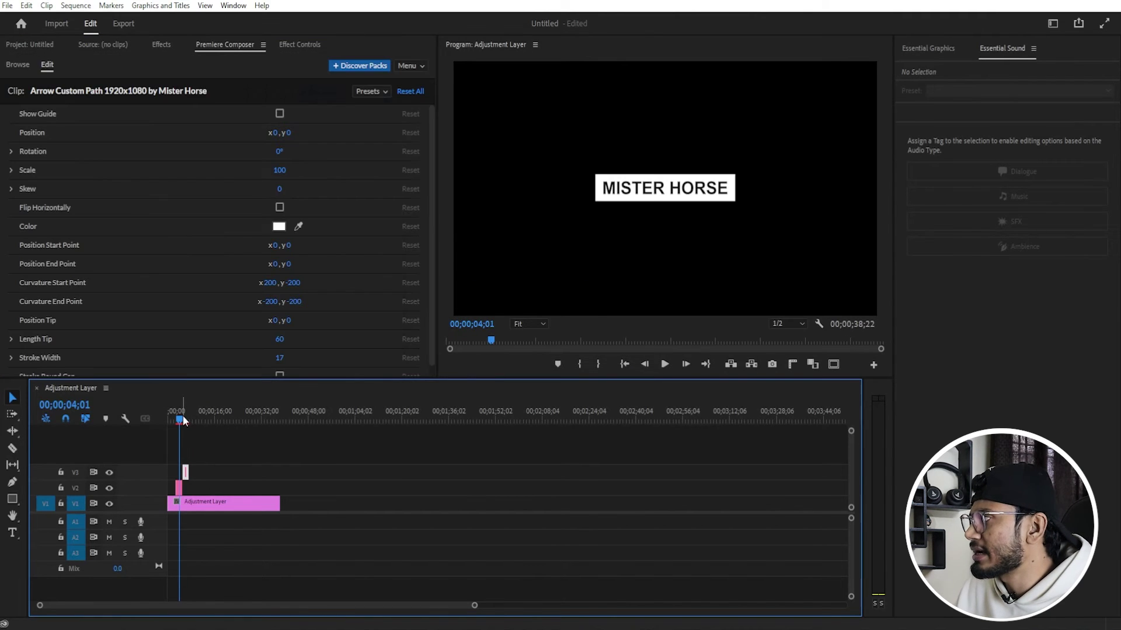
key("backslash")
key("space")
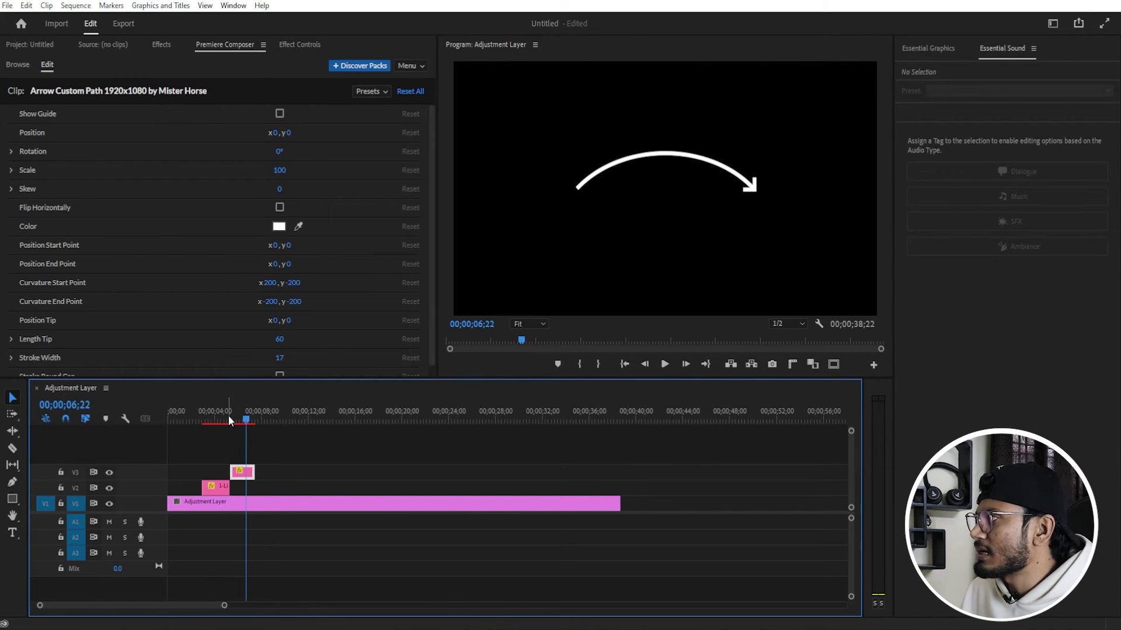
left_click(227, 416)
key("space")
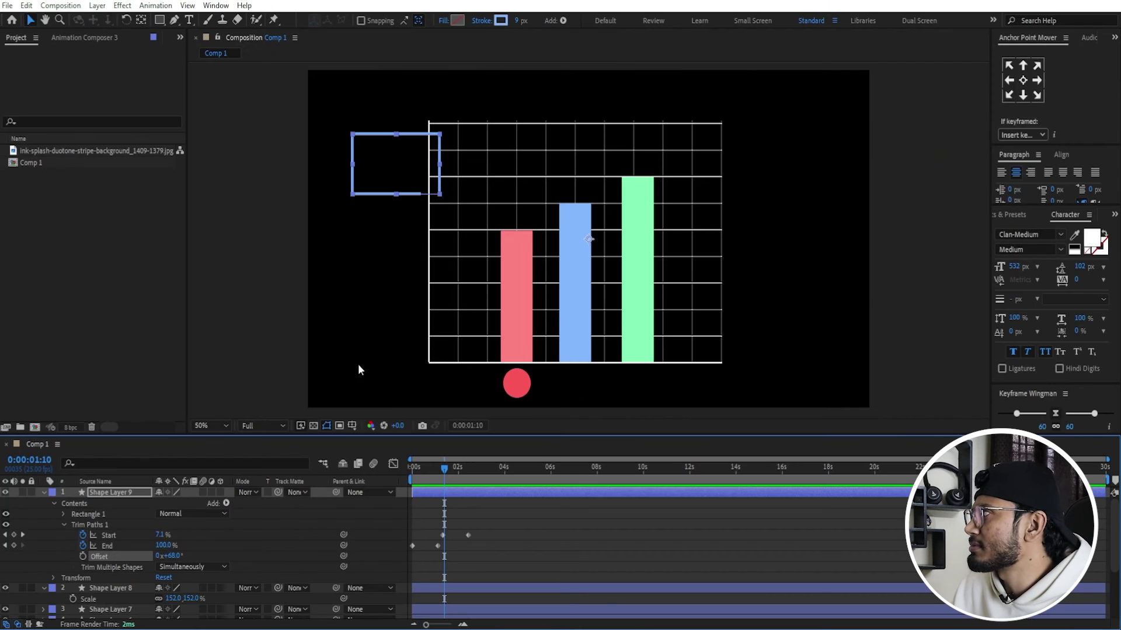
Open Animation Composer 3, view Starter Presets, widen the panel and browse Starter Sounds.
left_click(97, 37)
left_click(216, 5)
left_click(216, 6)
left_click(216, 6)
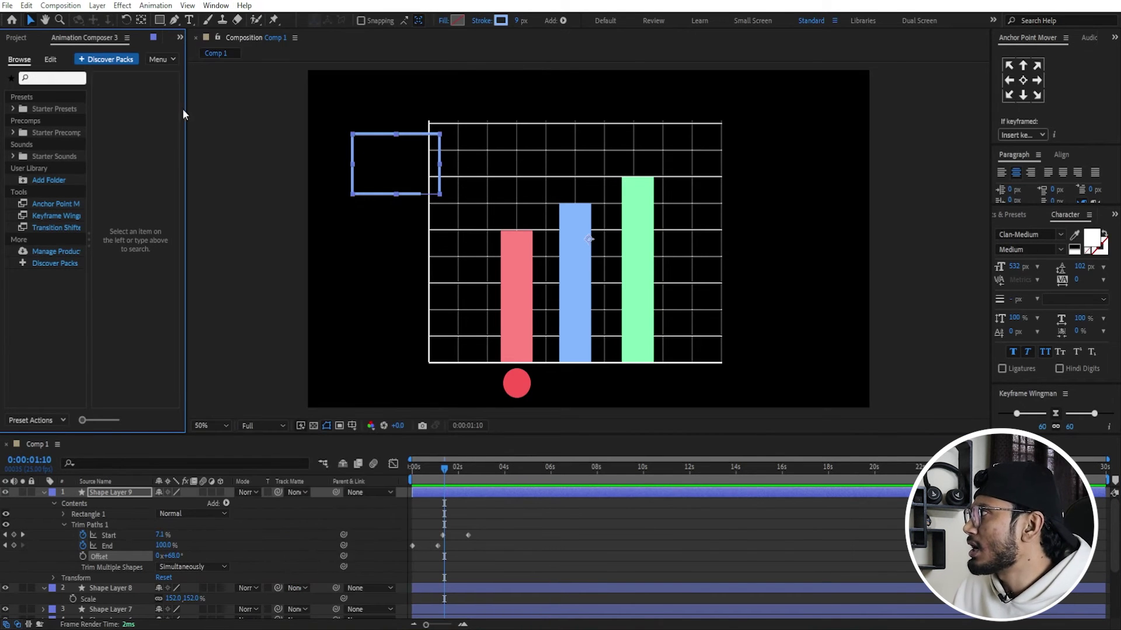
left_click(47, 108)
left_click_drag(186, 119, 296, 120)
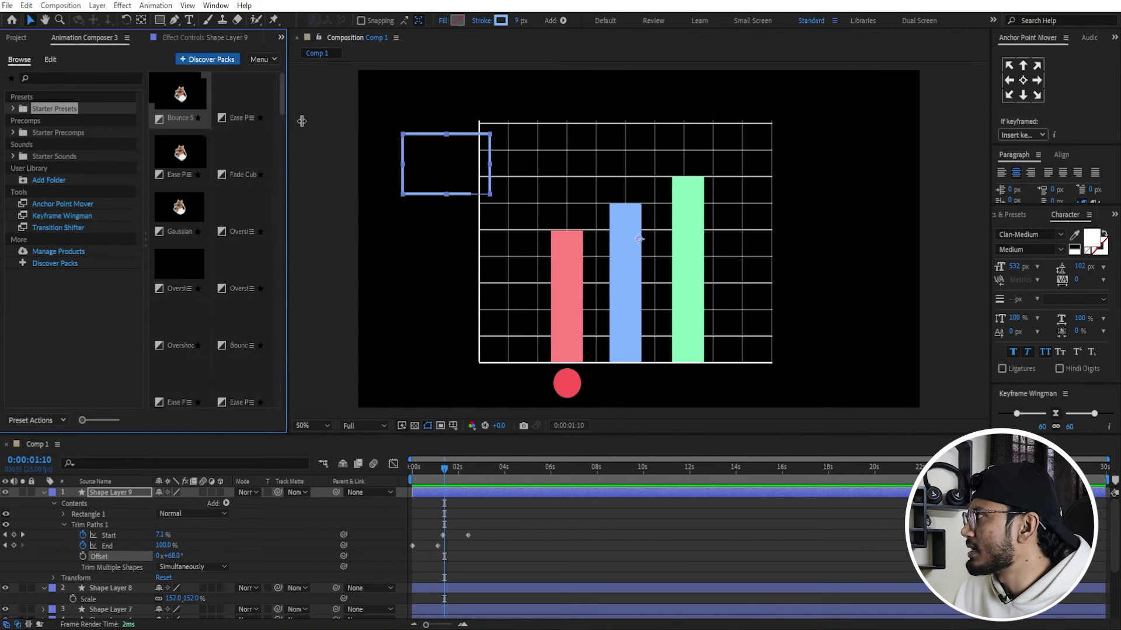
left_click(58, 158)
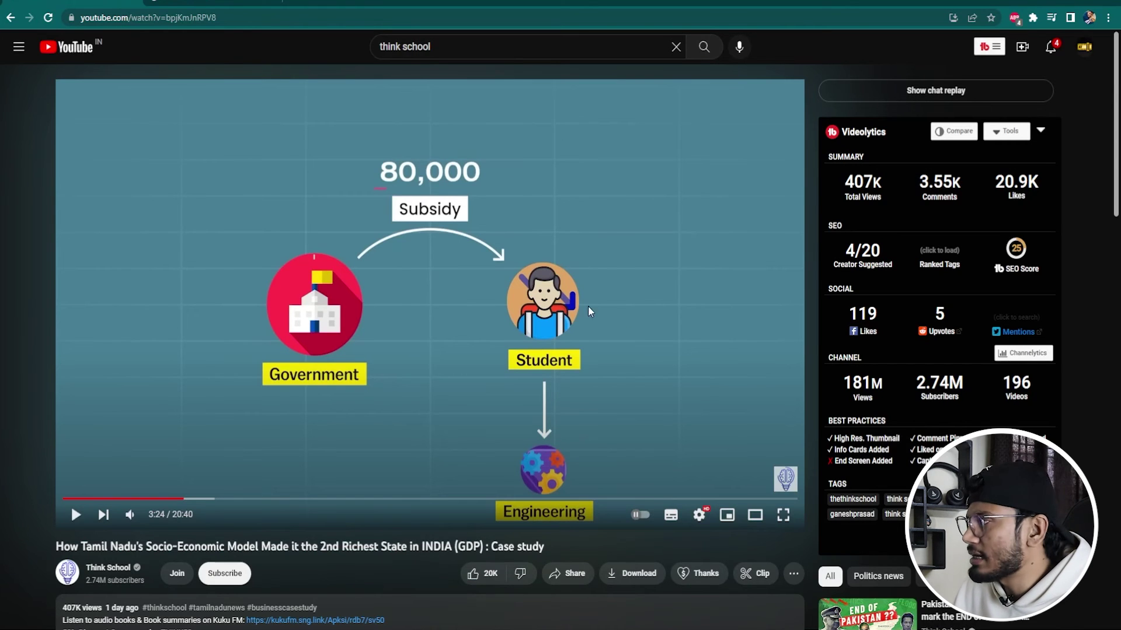
Pause the reference video and draw a circle right of the chart with the Ellipse tool.
left_click(310, 343)
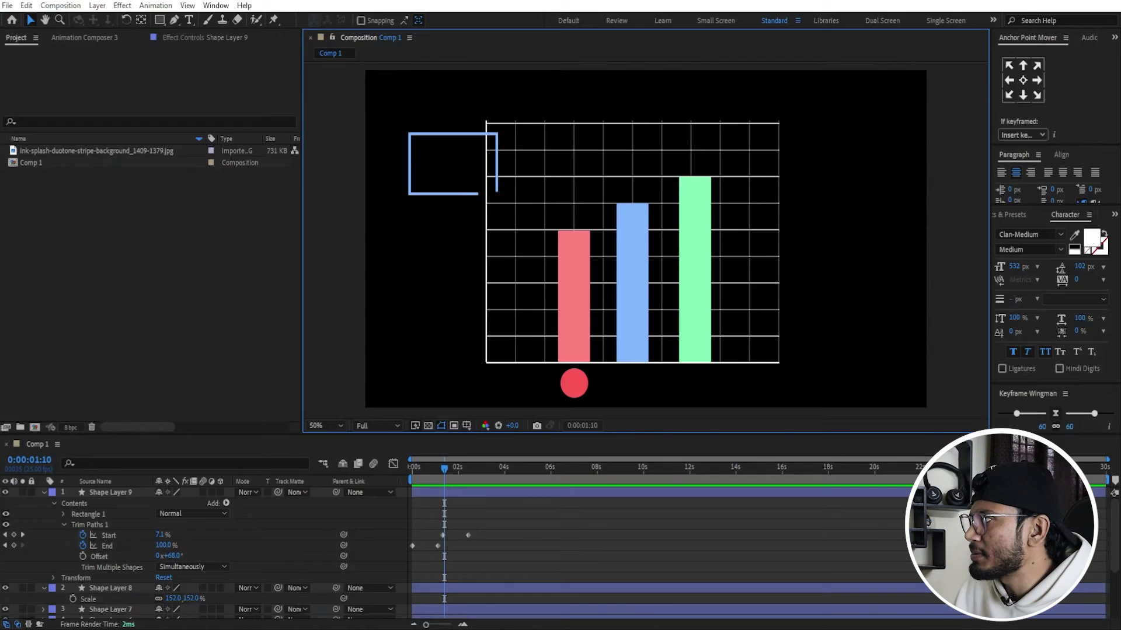
left_click_drag(158, 20, 187, 46)
left_click_drag(788, 188, 890, 298)
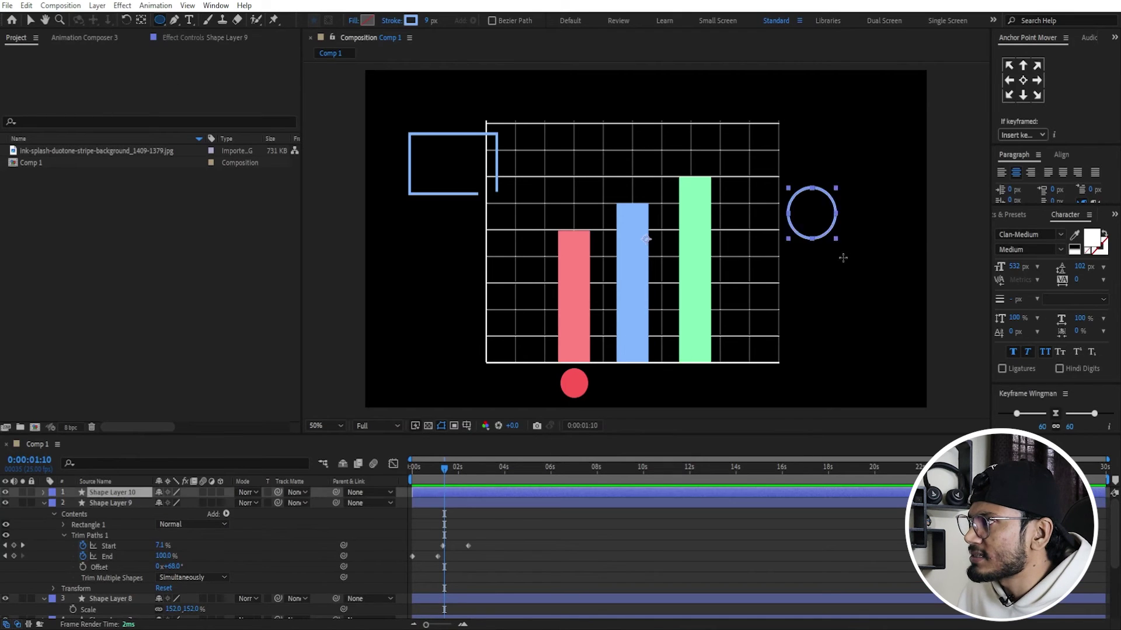
left_click(720, 537)
left_click(714, 493)
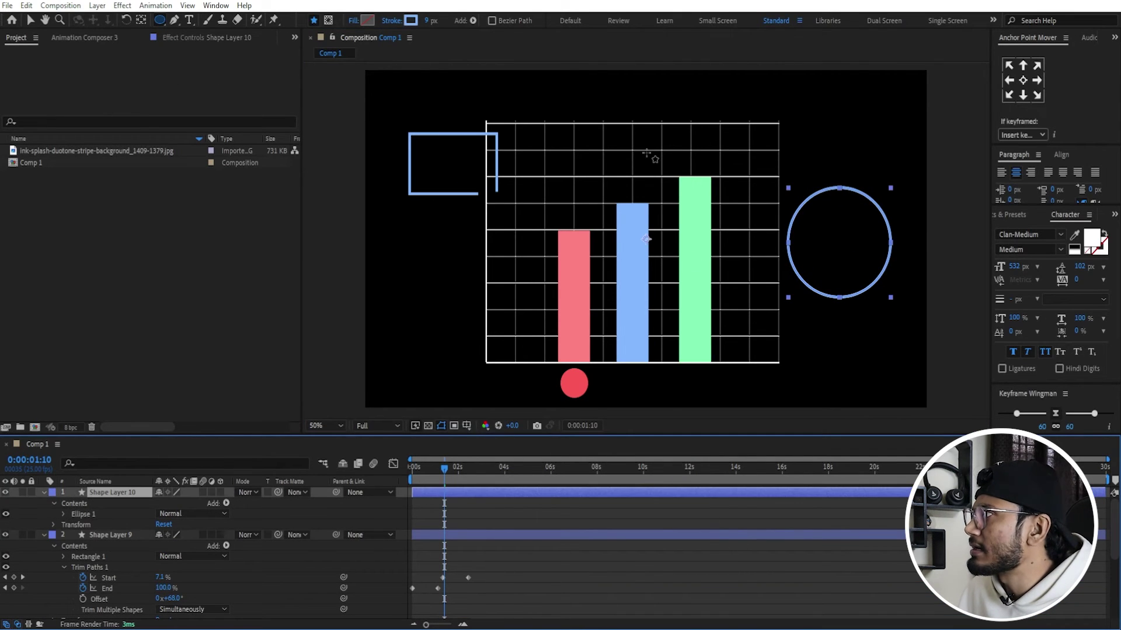
Copy Trim Paths 1 from Shape Layer 9 and paste it onto Shape Layer 10.
left_click(432, 535)
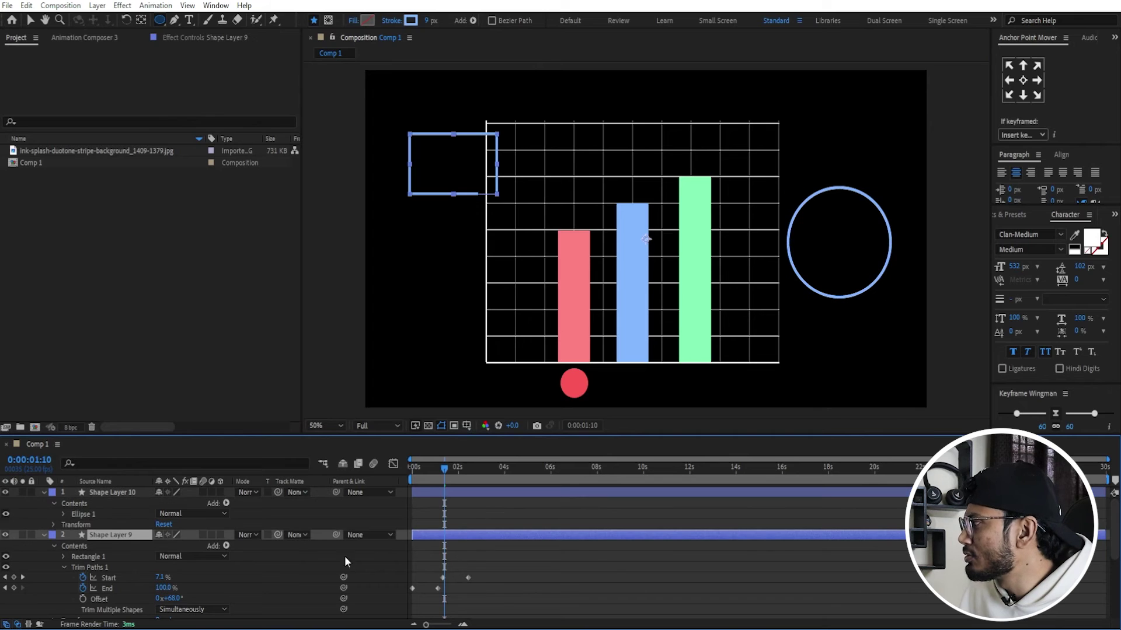
left_click(88, 567)
key("ctrl+c")
left_click(552, 493)
key("ctrl+v")
left_click(478, 530)
Scrub the timeline to preview the rectangle and circle drawing on.
mouse_move(445, 471)
left_mouse_down()
mouse_move(478, 472)
mouse_move(465, 470)
left_mouse_up()
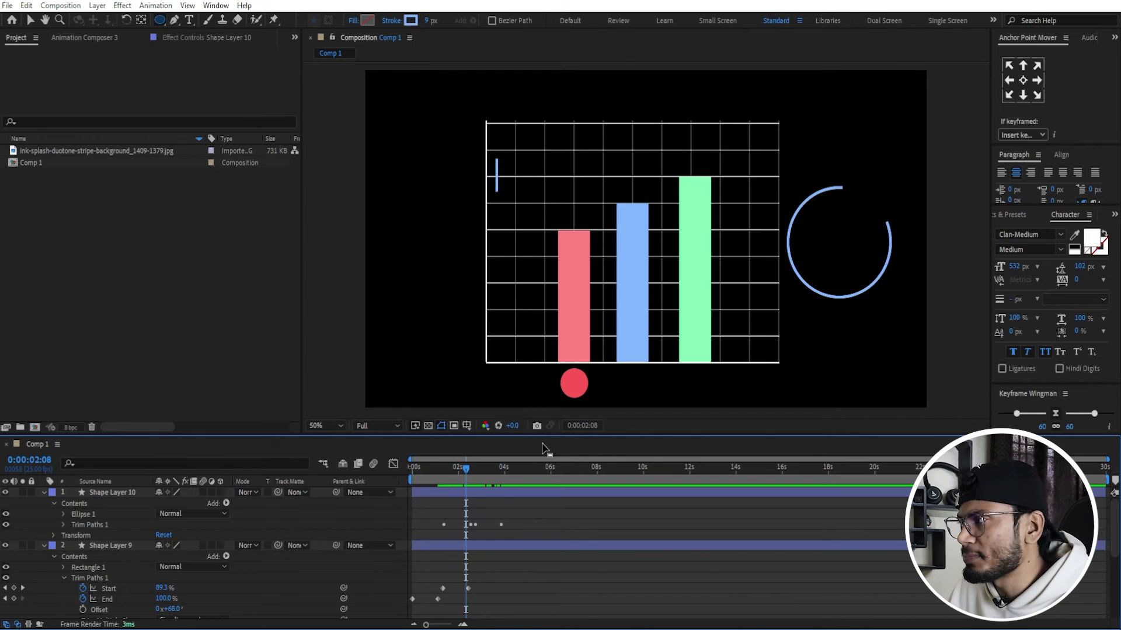
left_click(450, 467)
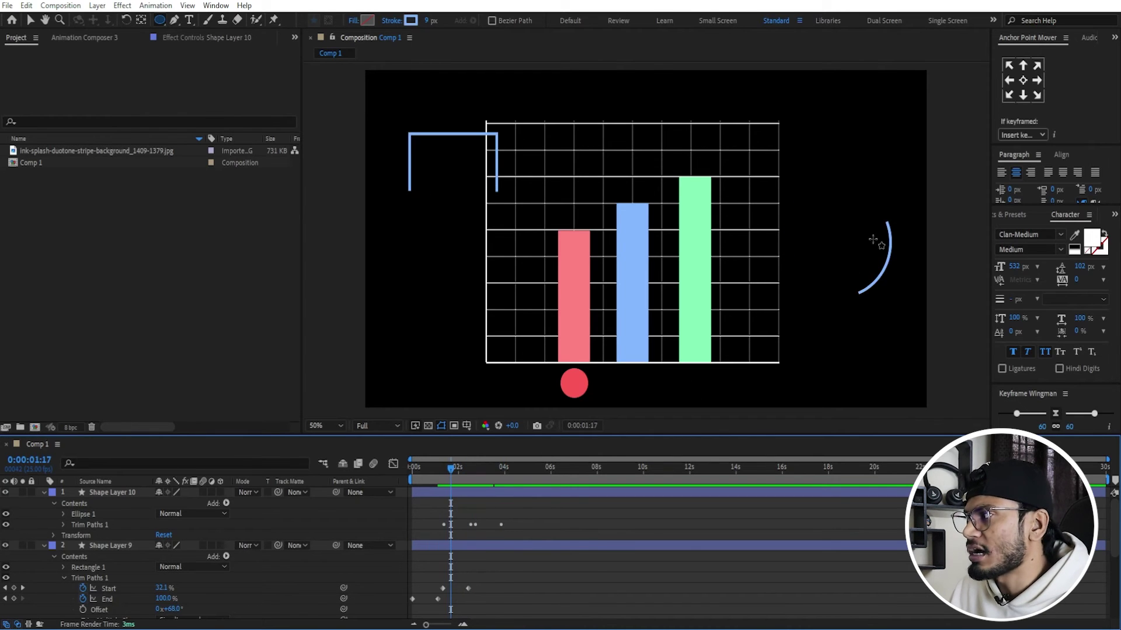
left_click_drag(456, 471, 485, 472)
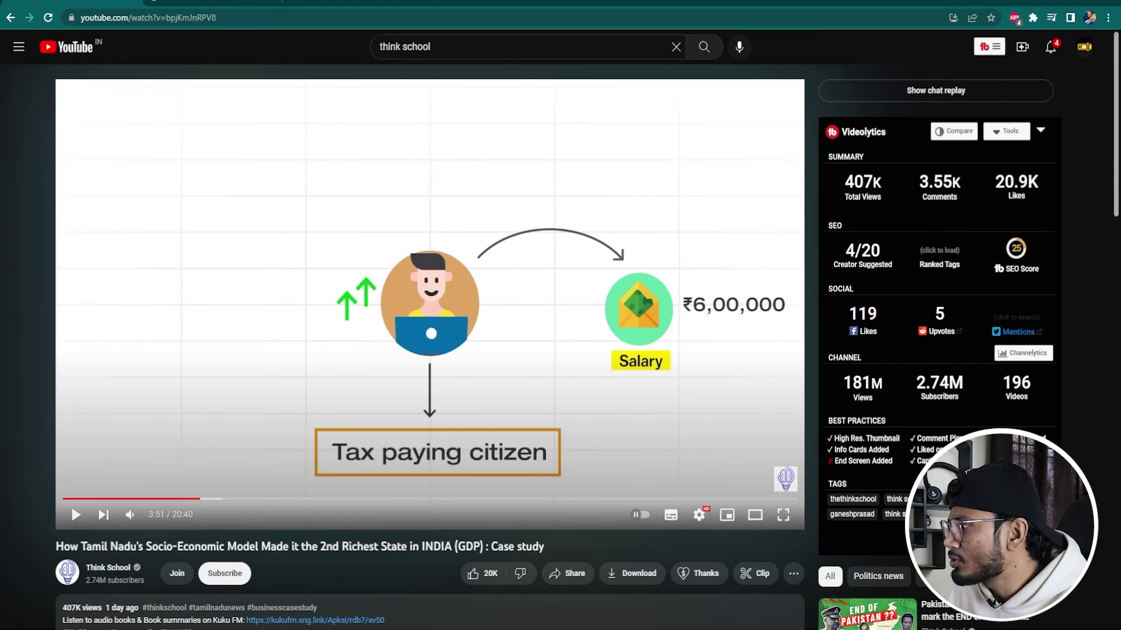
In Premiere Pro, place Premiere Composer's 1-Line Outline Text Box preset on new track V4.
left_click(601, 577)
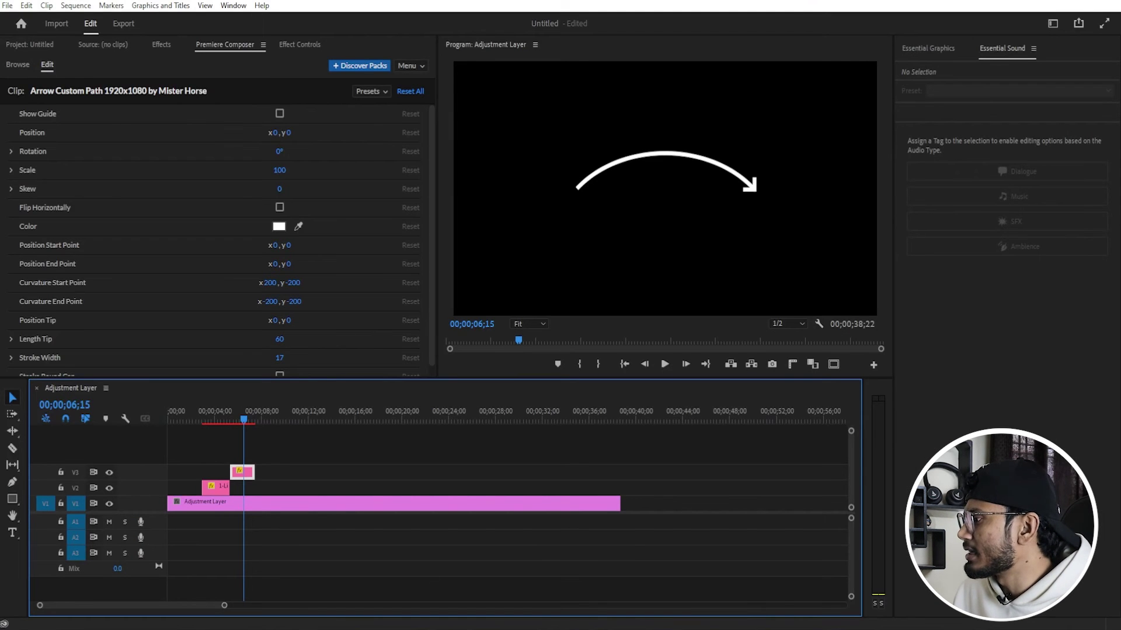
left_click(18, 65)
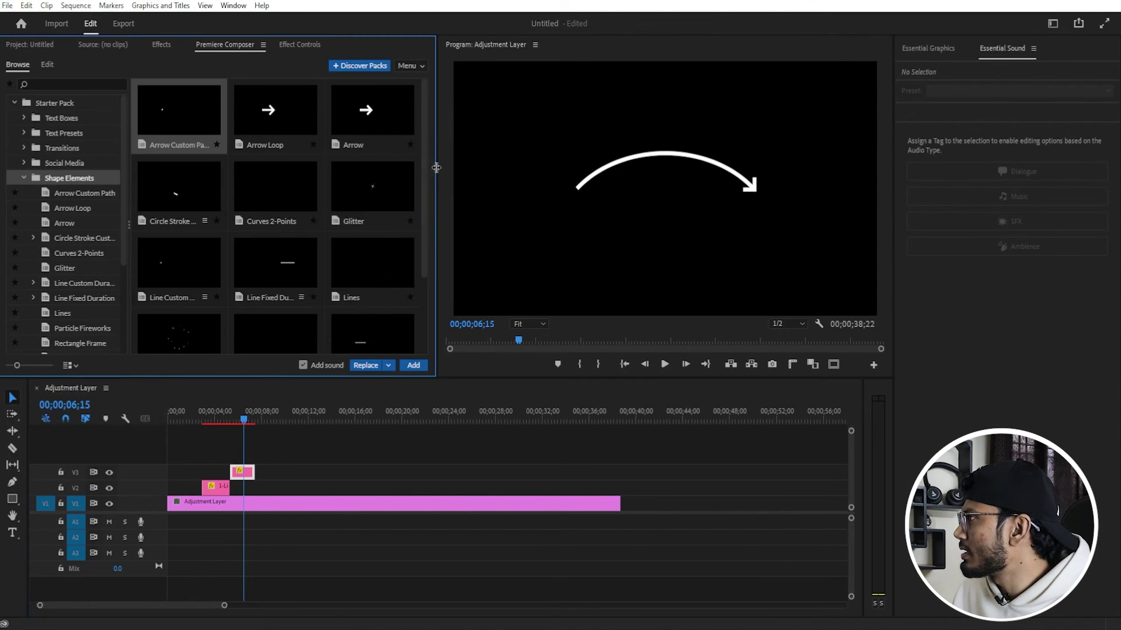
left_click(61, 117)
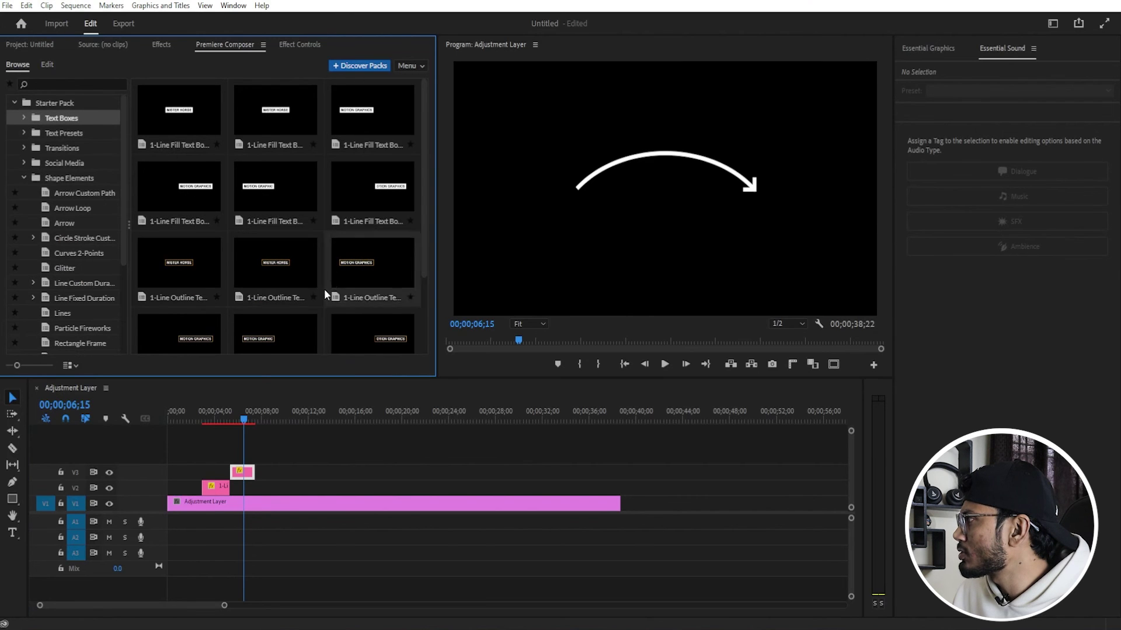
left_click_drag(151, 261, 262, 450)
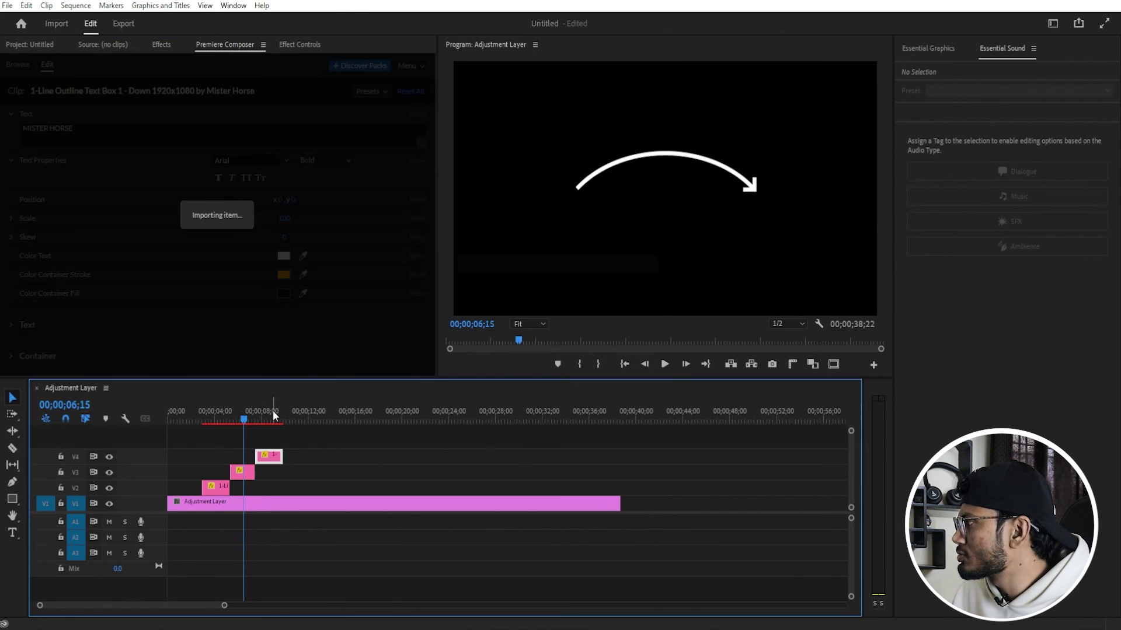
left_click(268, 411)
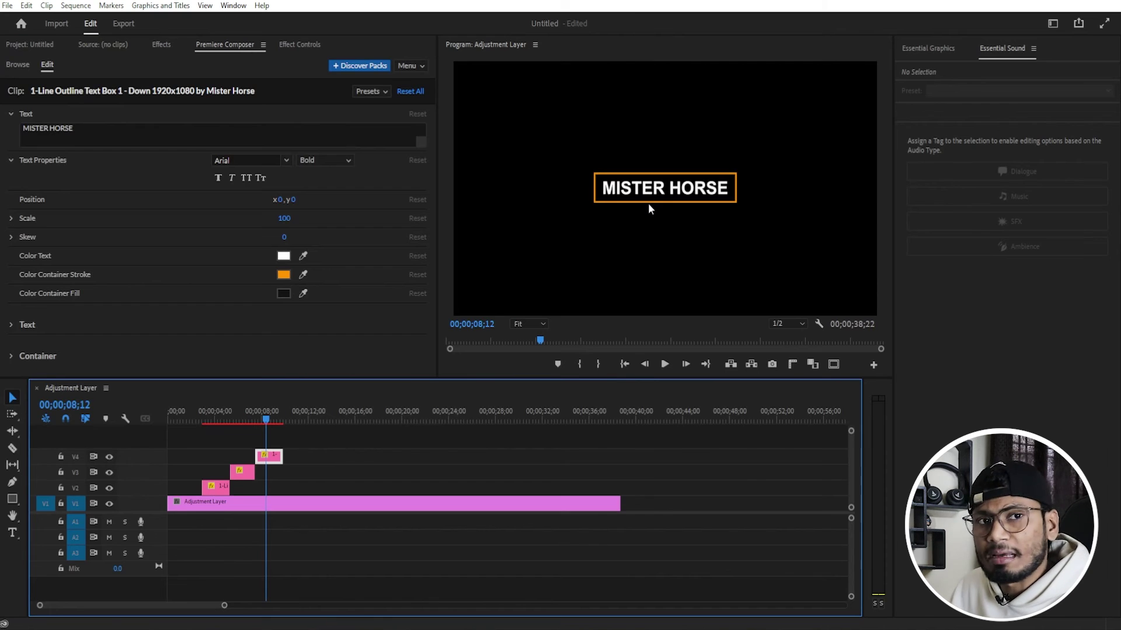
Replace the MISTER HORSE title with 'Your Text Here' and play back the text box.
left_click(93, 128)
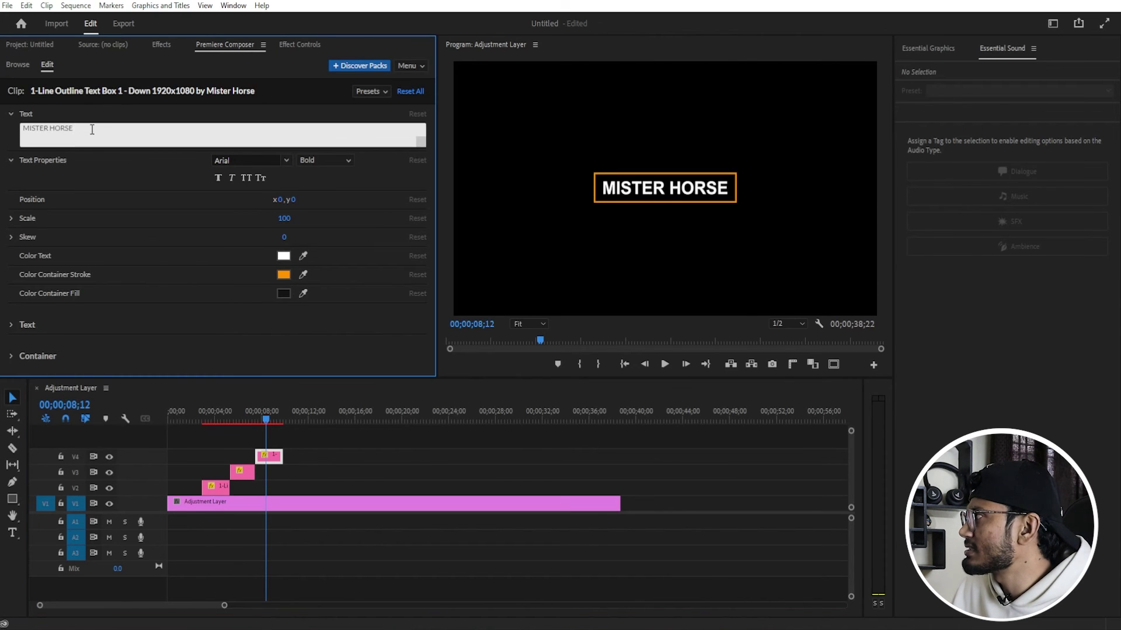
left_click_drag(92, 129, 1, 95)
type("Your Text Here")
left_click(97, 114)
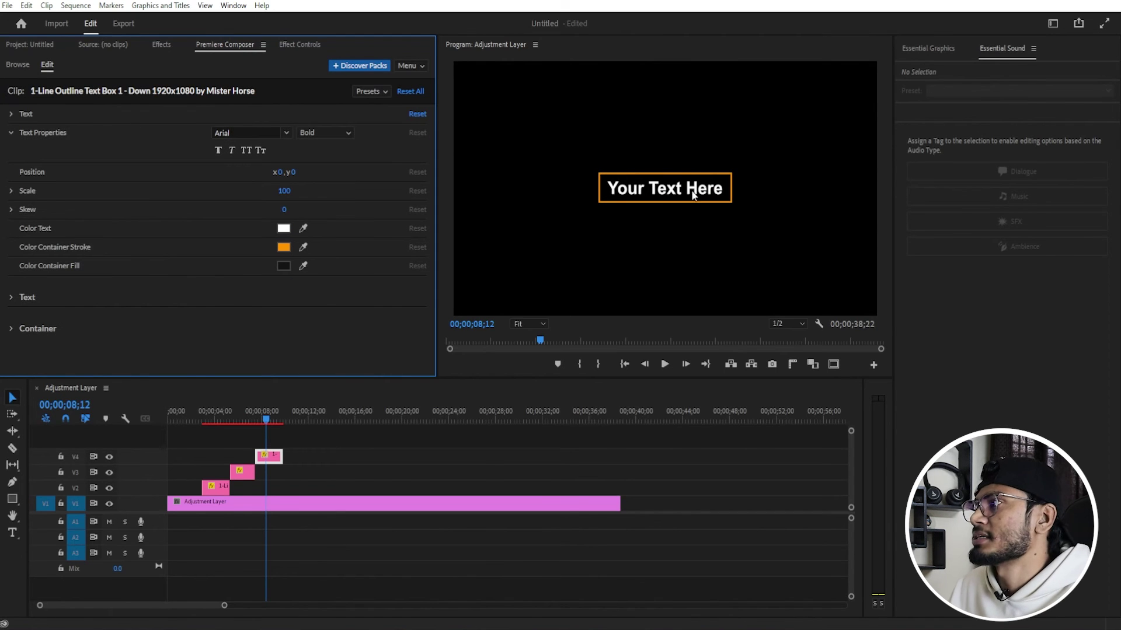
left_click_drag(263, 413, 257, 415)
key("space")
key("space")
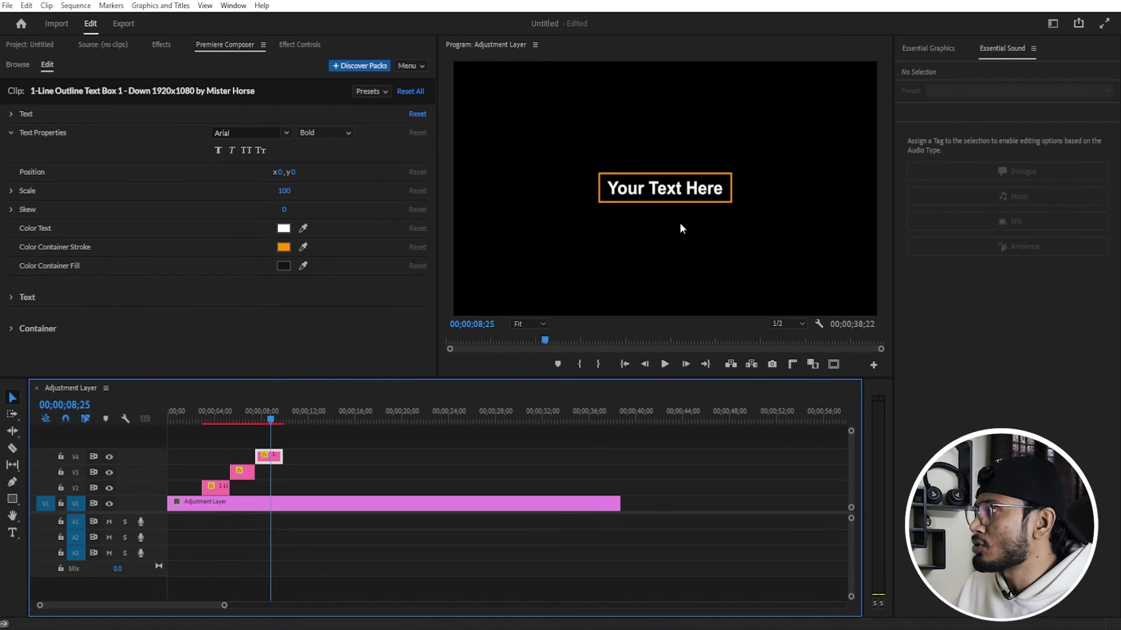